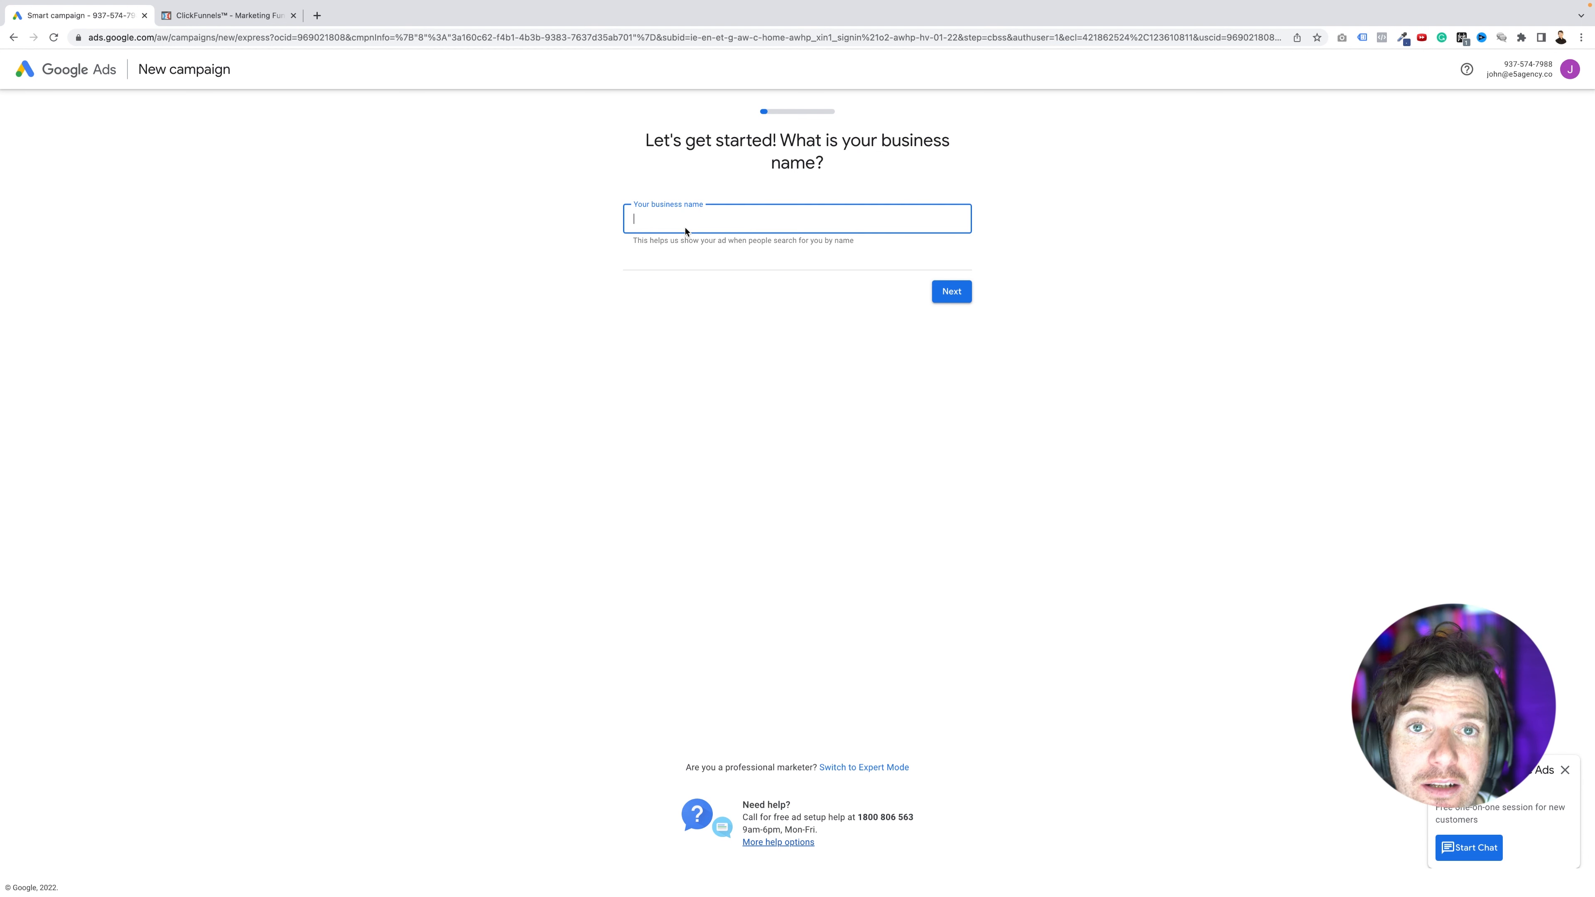
Step: Switch the account setup to Expert Mode and choose to create an account without a campaign
{"action": "left_click", "coordinate": [862, 769]}
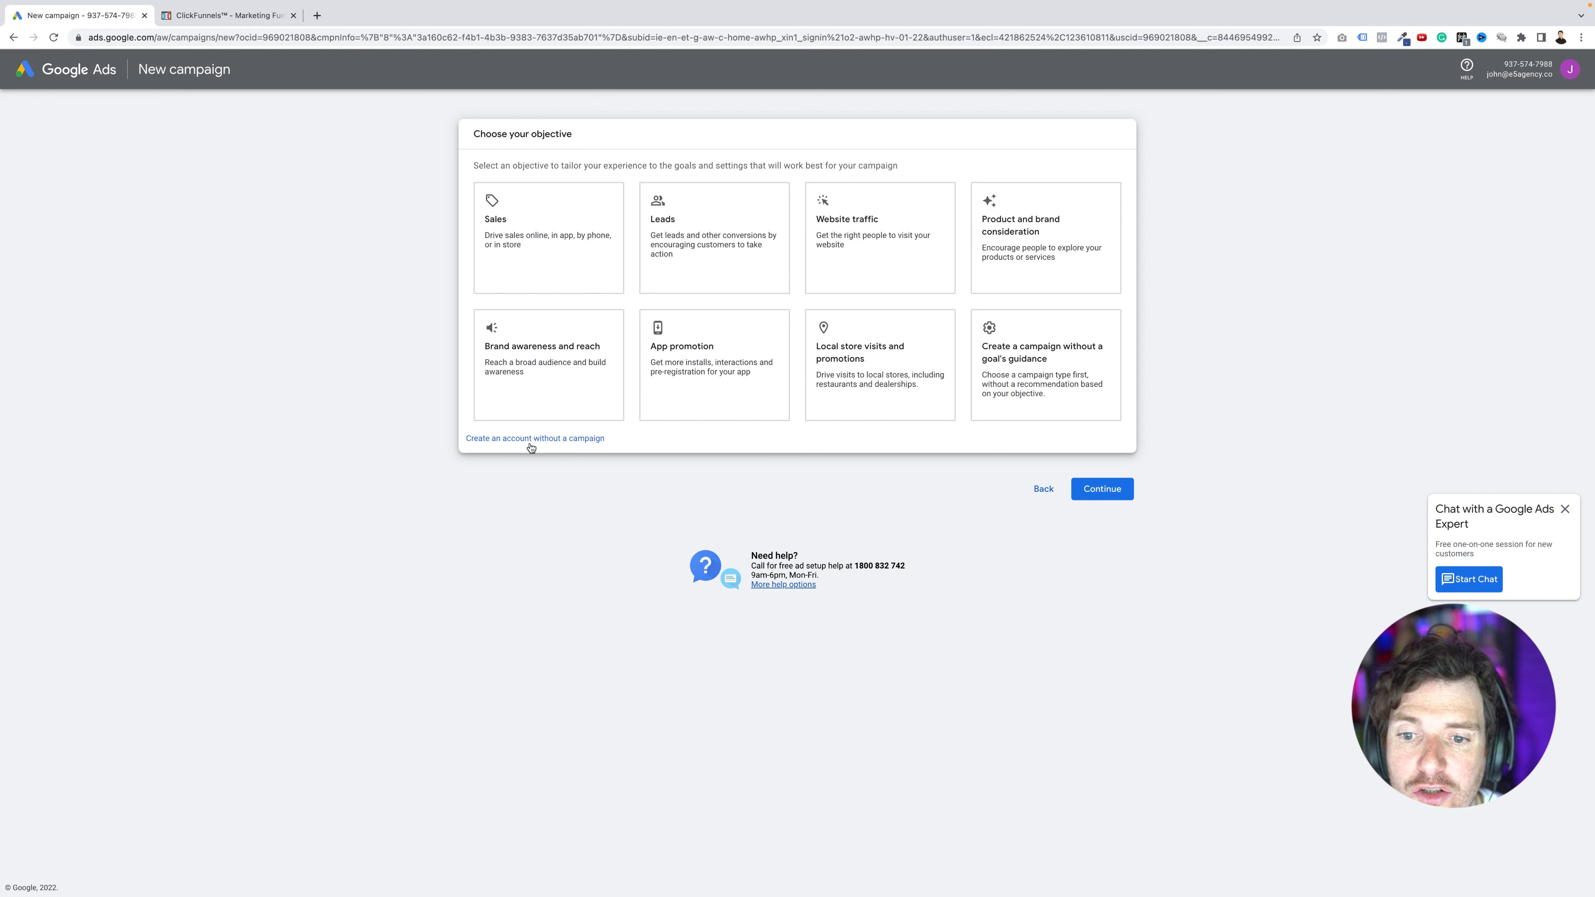
{"action": "left_click", "coordinate": [515, 440]}
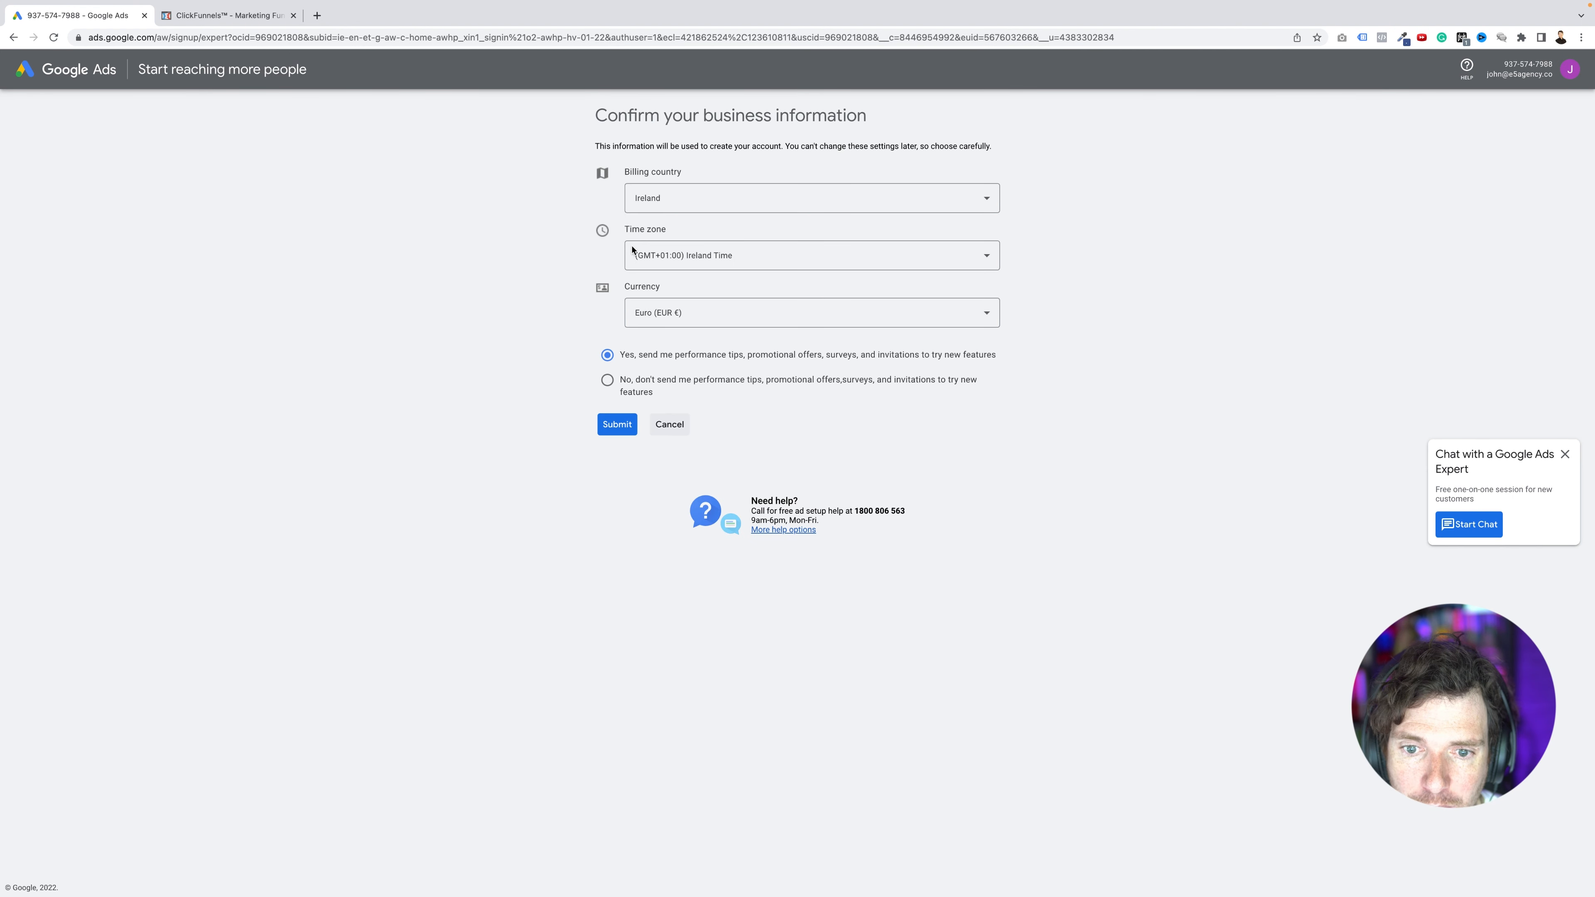
Step: Choose the billing country and US Dollar currency, decline promotional messages, submit the business information and open the new account
{"action": "left_click", "coordinate": [980, 196]}
{"action": "scroll", "coordinate": [819, 353], "scroll_direction": "down", "scroll_amount": 15}
{"action": "scroll", "coordinate": [820, 353], "scroll_direction": "up", "scroll_amount": 3}
{"action": "left_click", "coordinate": [659, 352]}
{"action": "left_click", "coordinate": [979, 316]}
{"action": "scroll", "coordinate": [789, 438], "scroll_direction": "down", "scroll_amount": 15}
{"action": "left_click", "coordinate": [938, 396]}
{"action": "left_click", "coordinate": [607, 380]}
{"action": "left_click", "coordinate": [612, 429]}
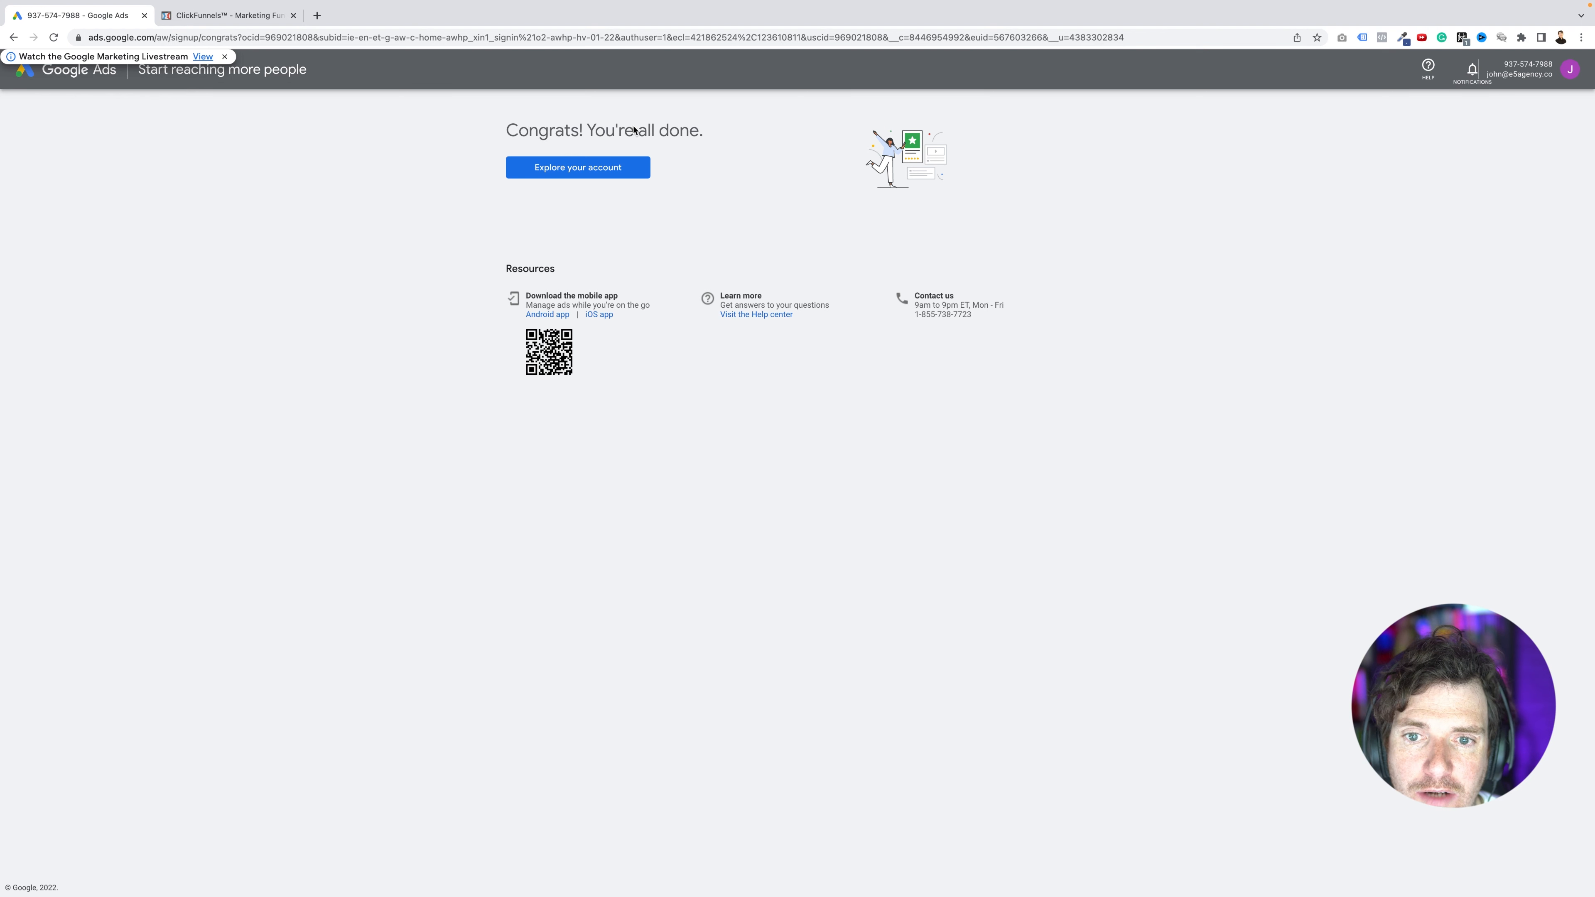
{"action": "left_click", "coordinate": [569, 169]}
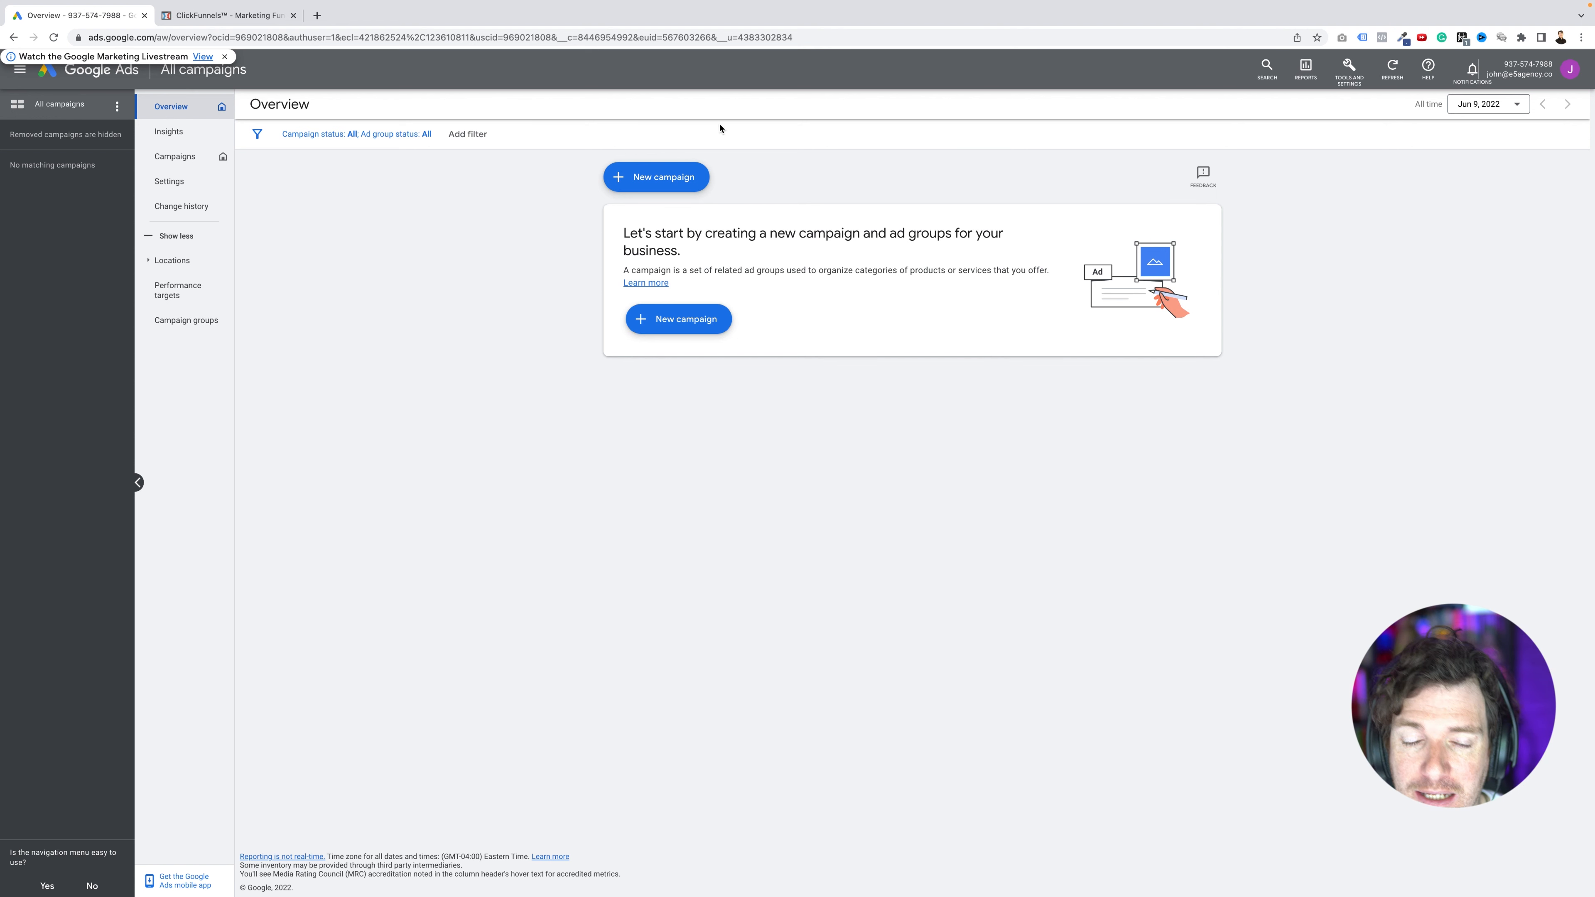
Step: Open the account's conversions summary and start a new conversion action
{"action": "left_click", "coordinate": [255, 20]}
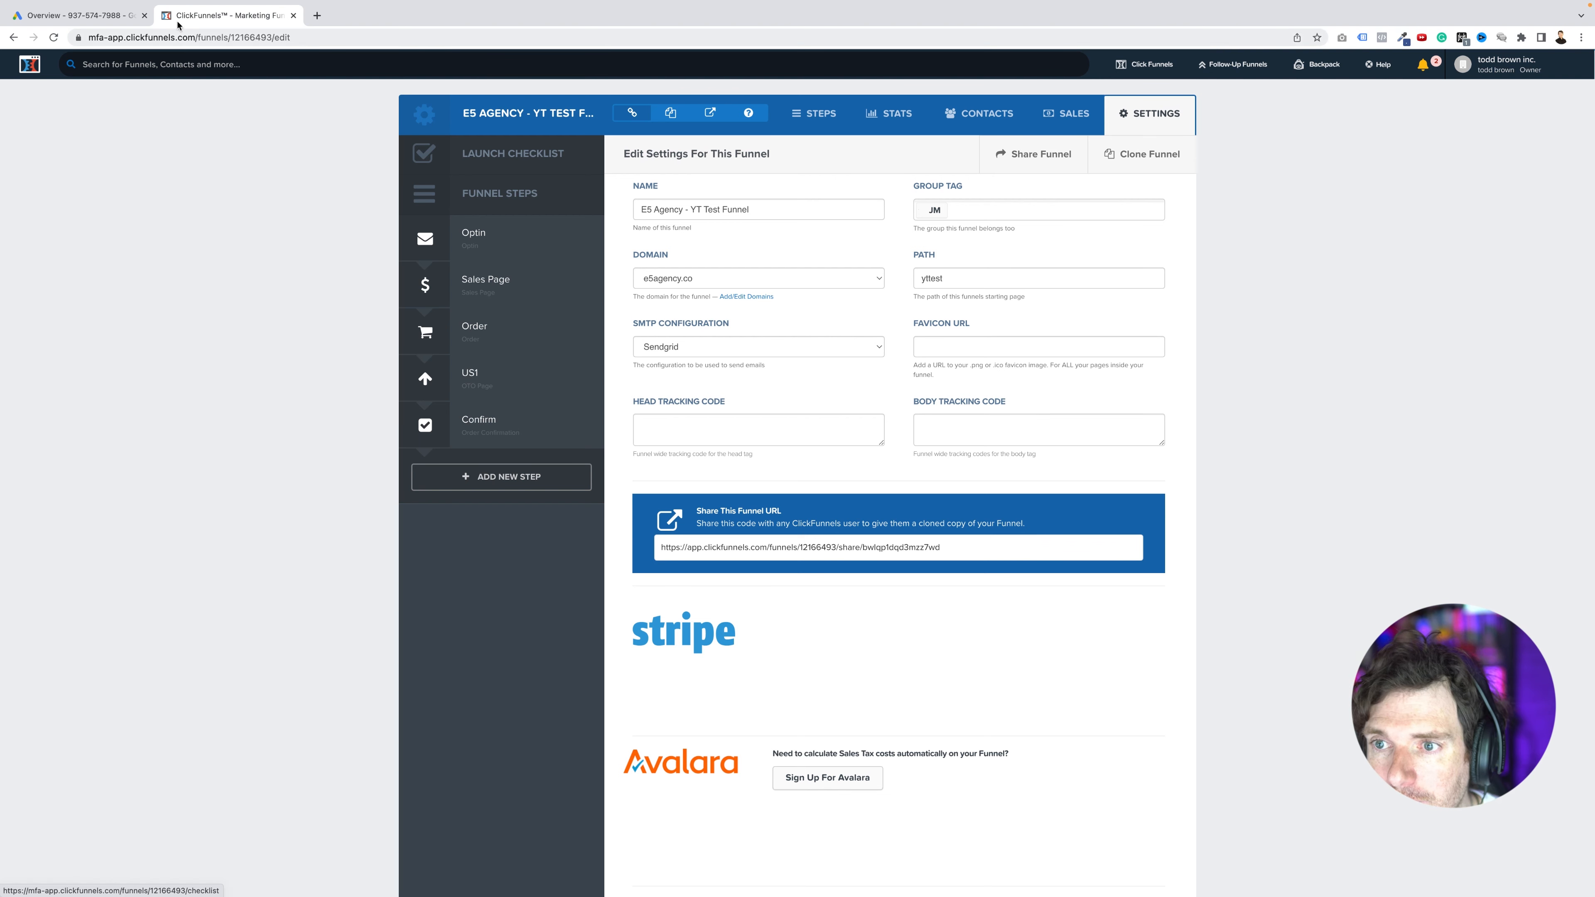
{"action": "left_click", "coordinate": [101, 17]}
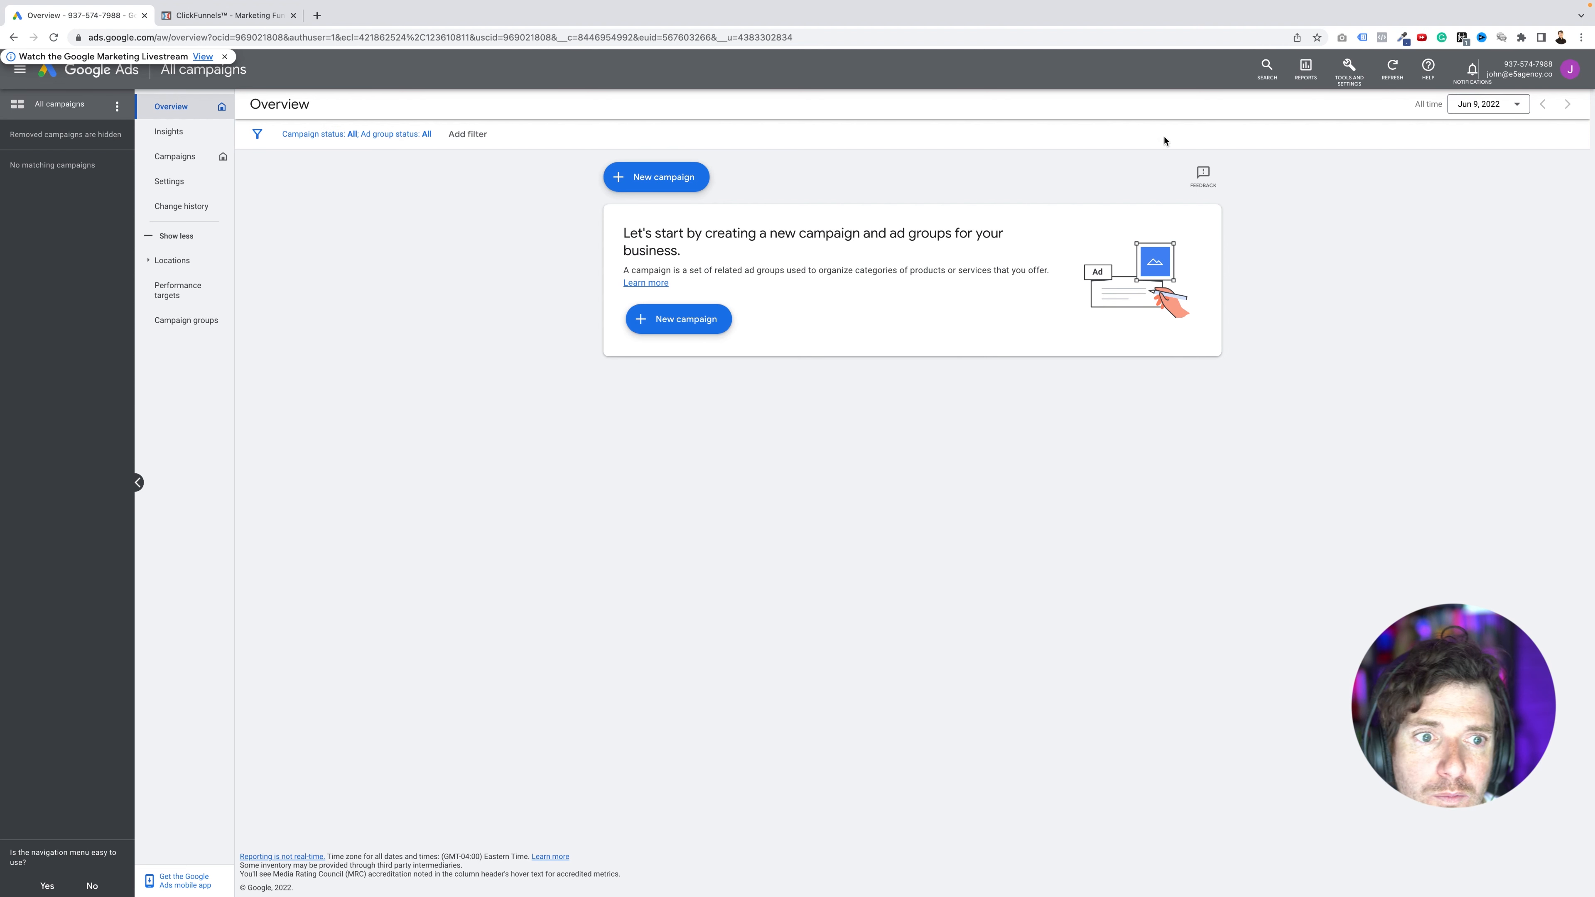
{"action": "left_click", "coordinate": [1349, 69]}
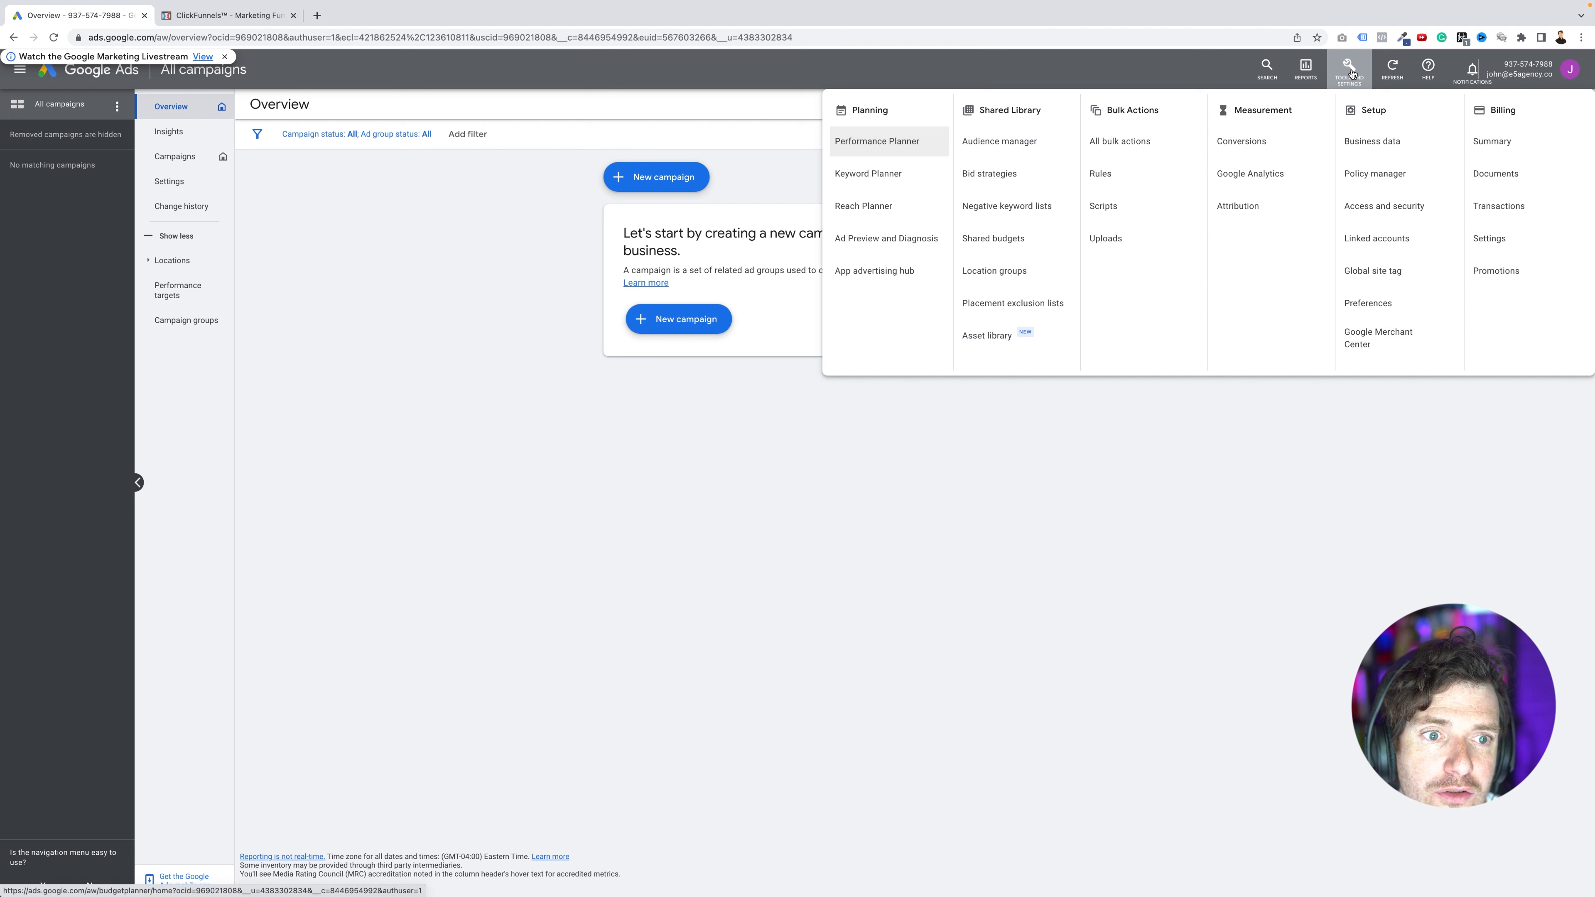
{"action": "left_click", "coordinate": [1244, 143]}
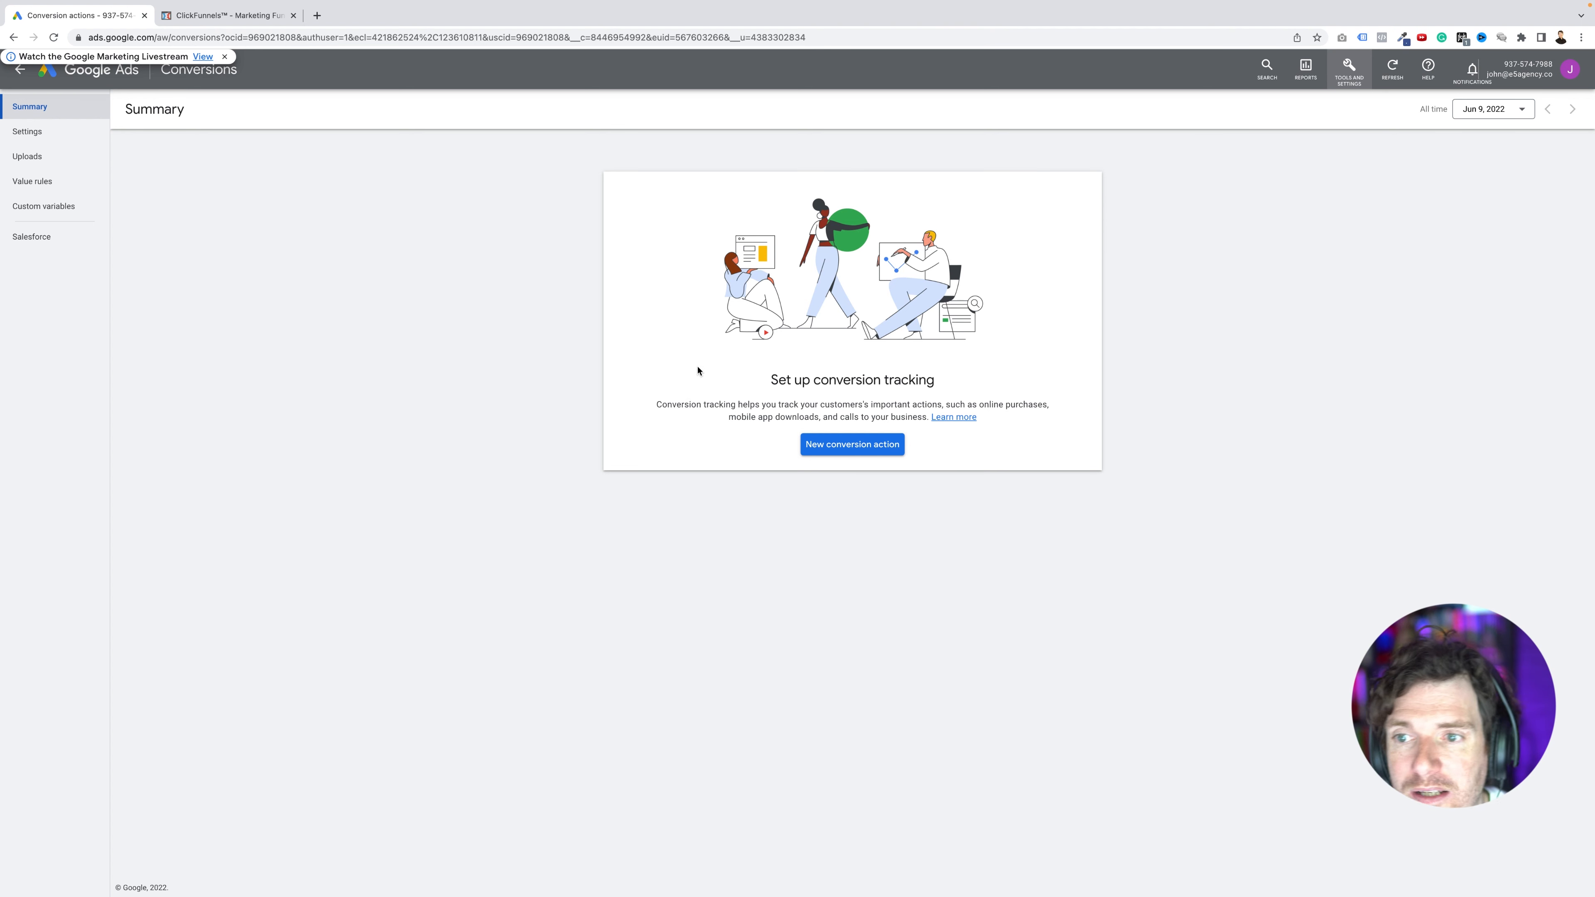
{"action": "left_click", "coordinate": [852, 446]}
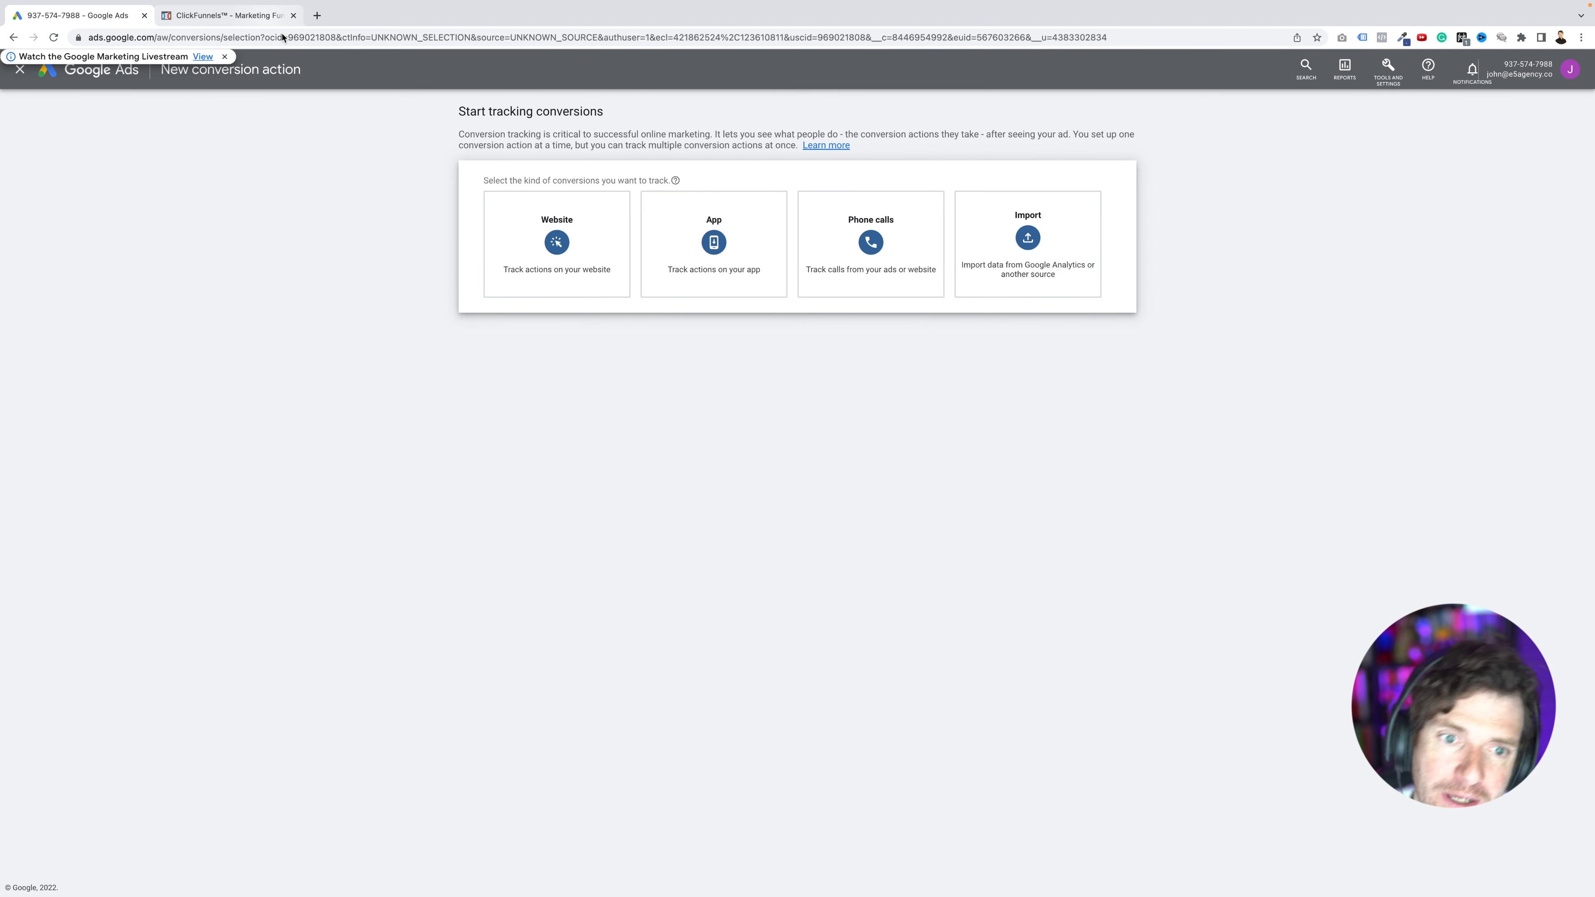
Step: Choose website conversions, scan the domain e5agency.co, and start adding a conversion action manually
{"action": "left_click", "coordinate": [237, 17]}
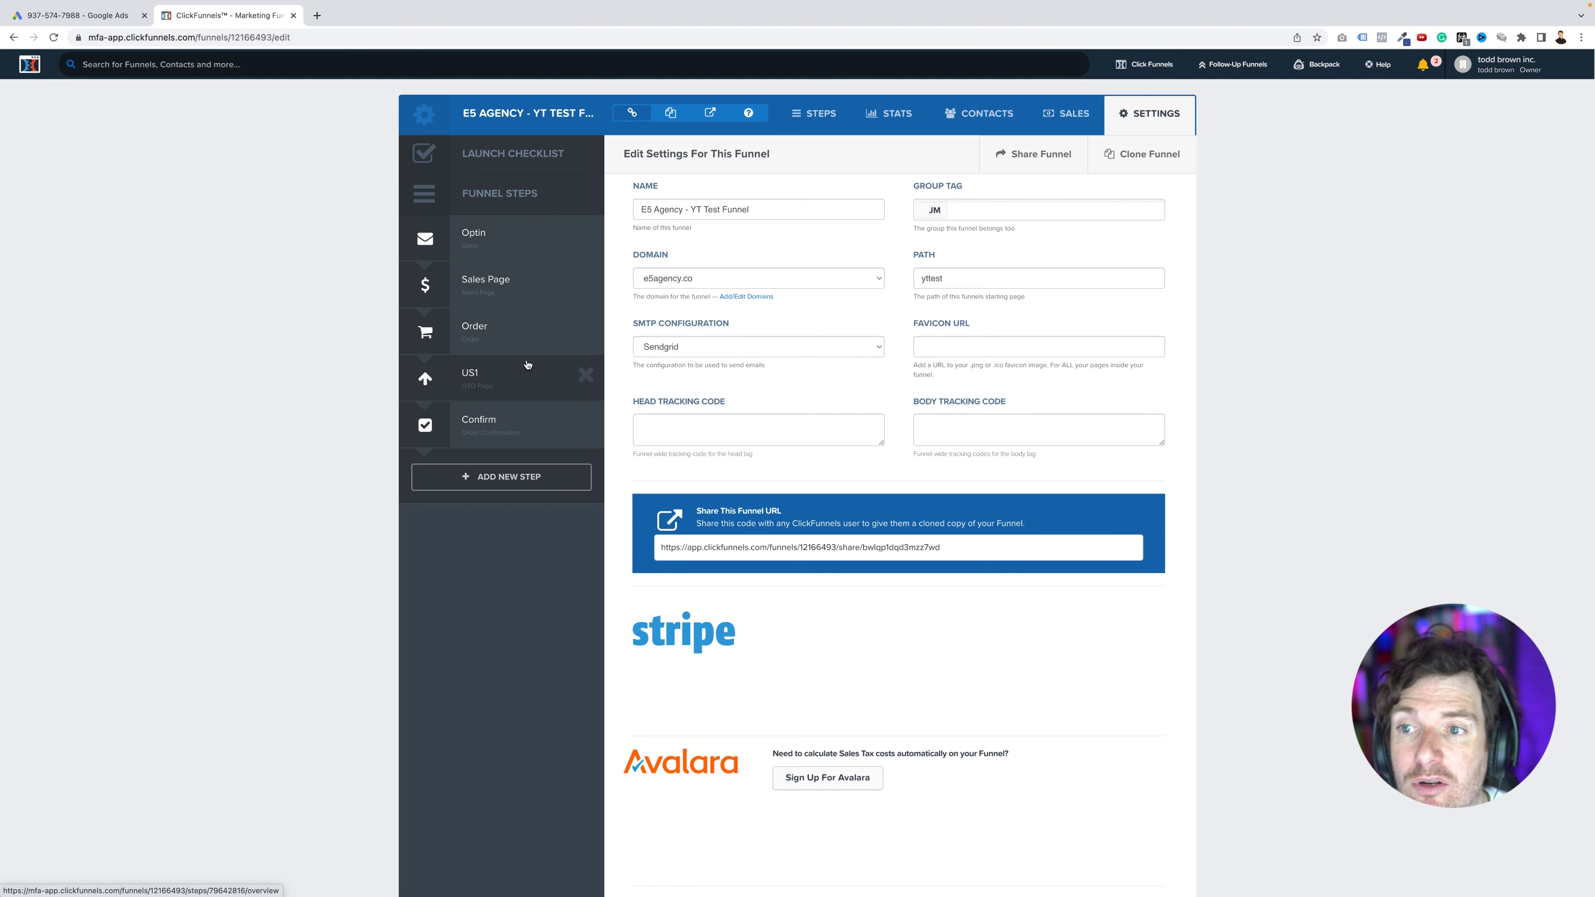
{"action": "left_click", "coordinate": [104, 19]}
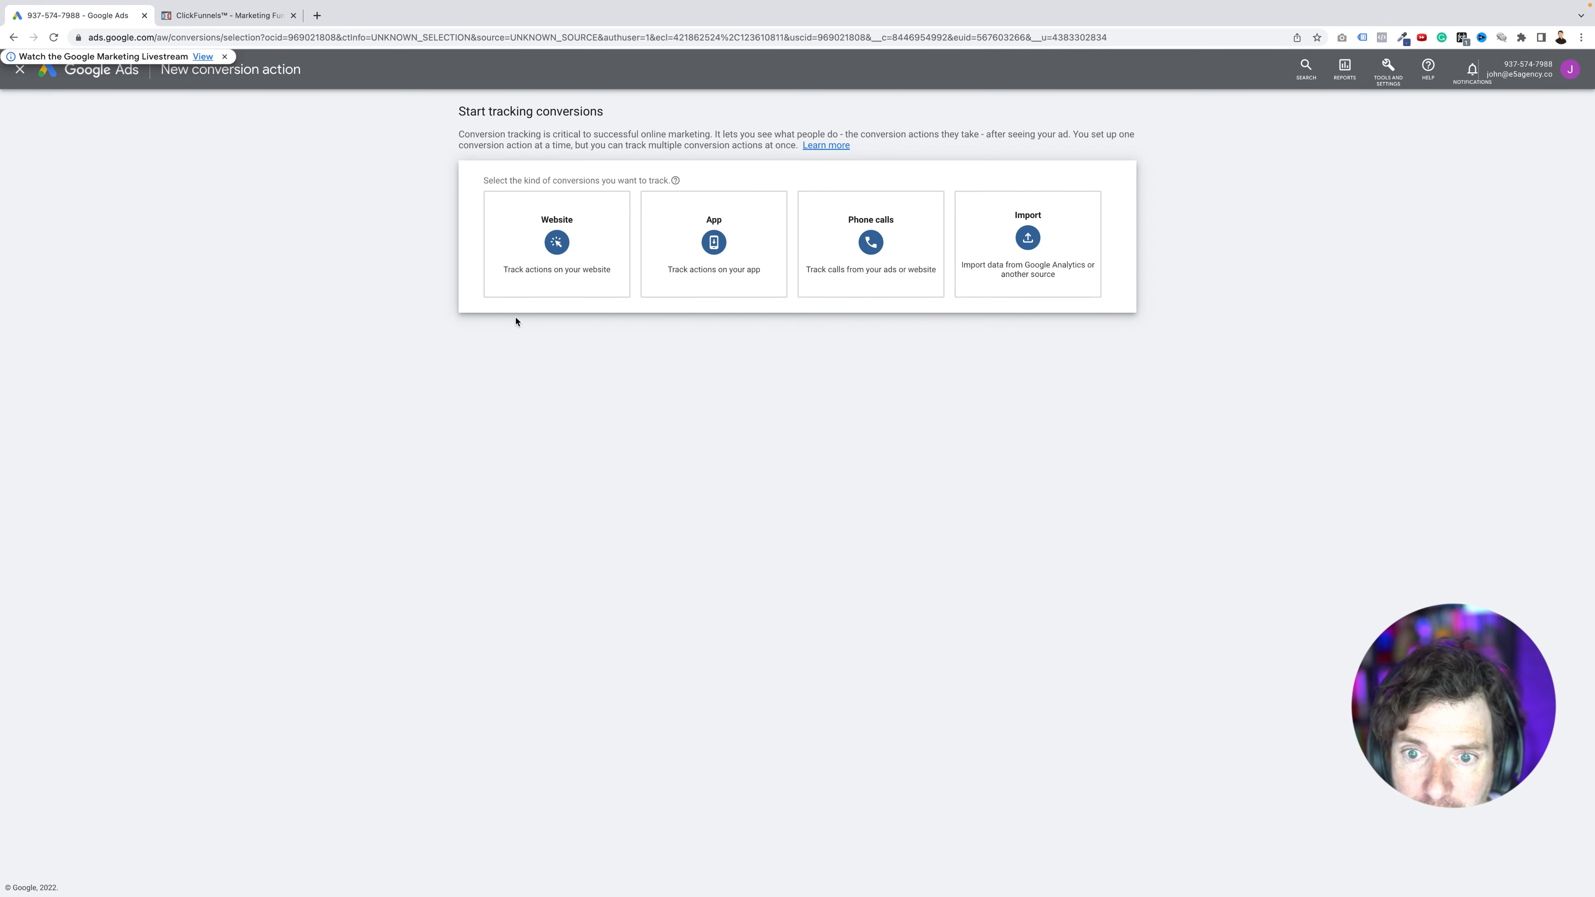
{"action": "left_click", "coordinate": [588, 221]}
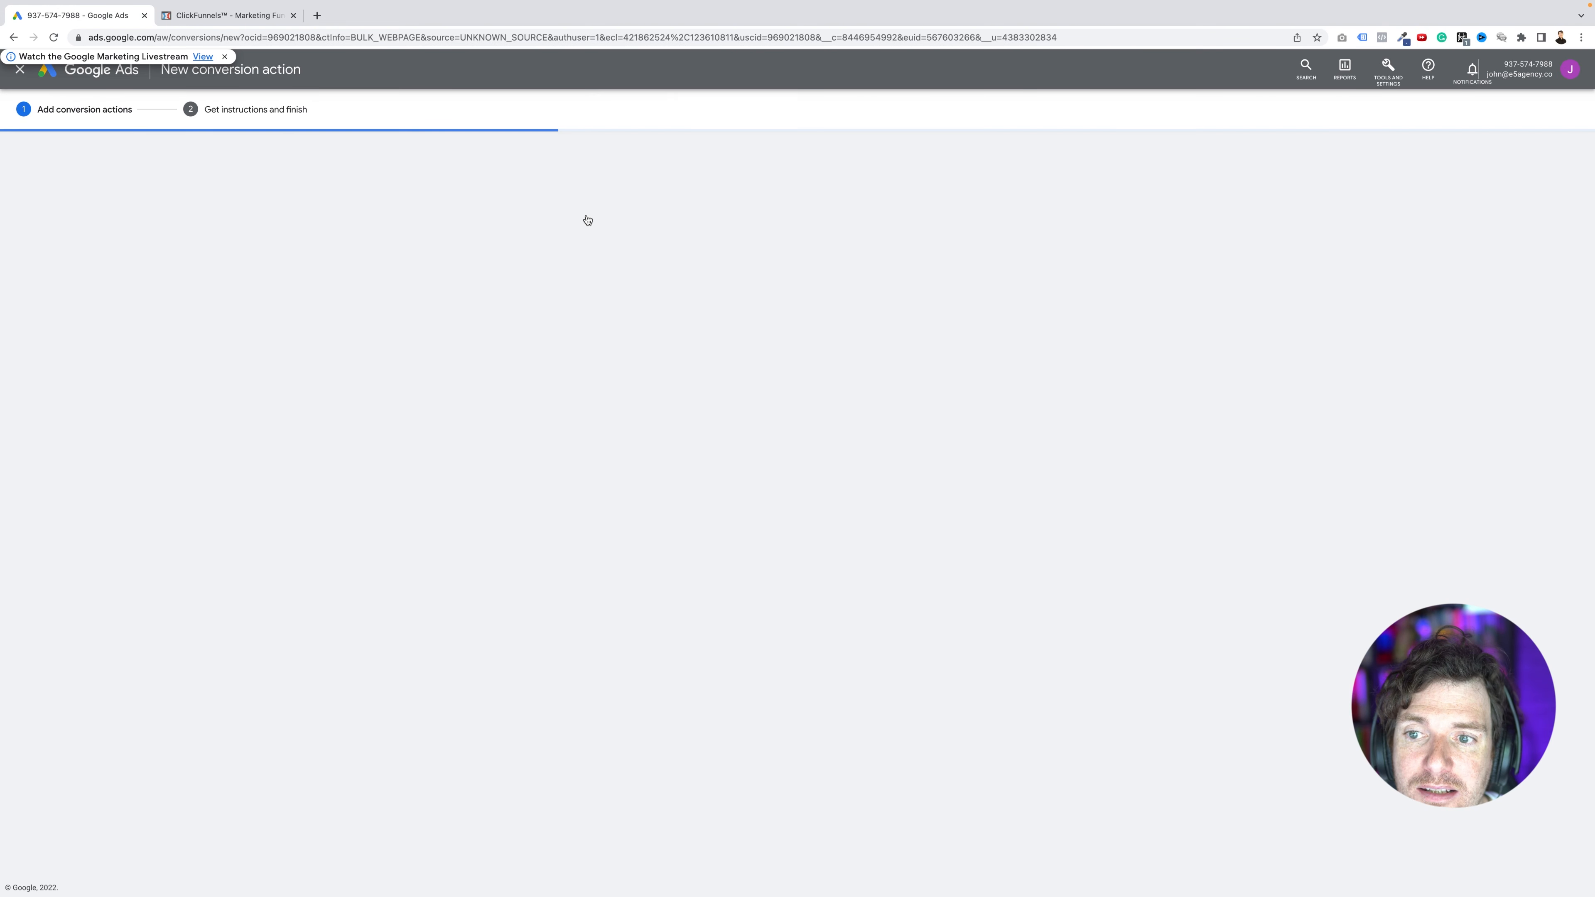
{"action": "left_click", "coordinate": [544, 260]}
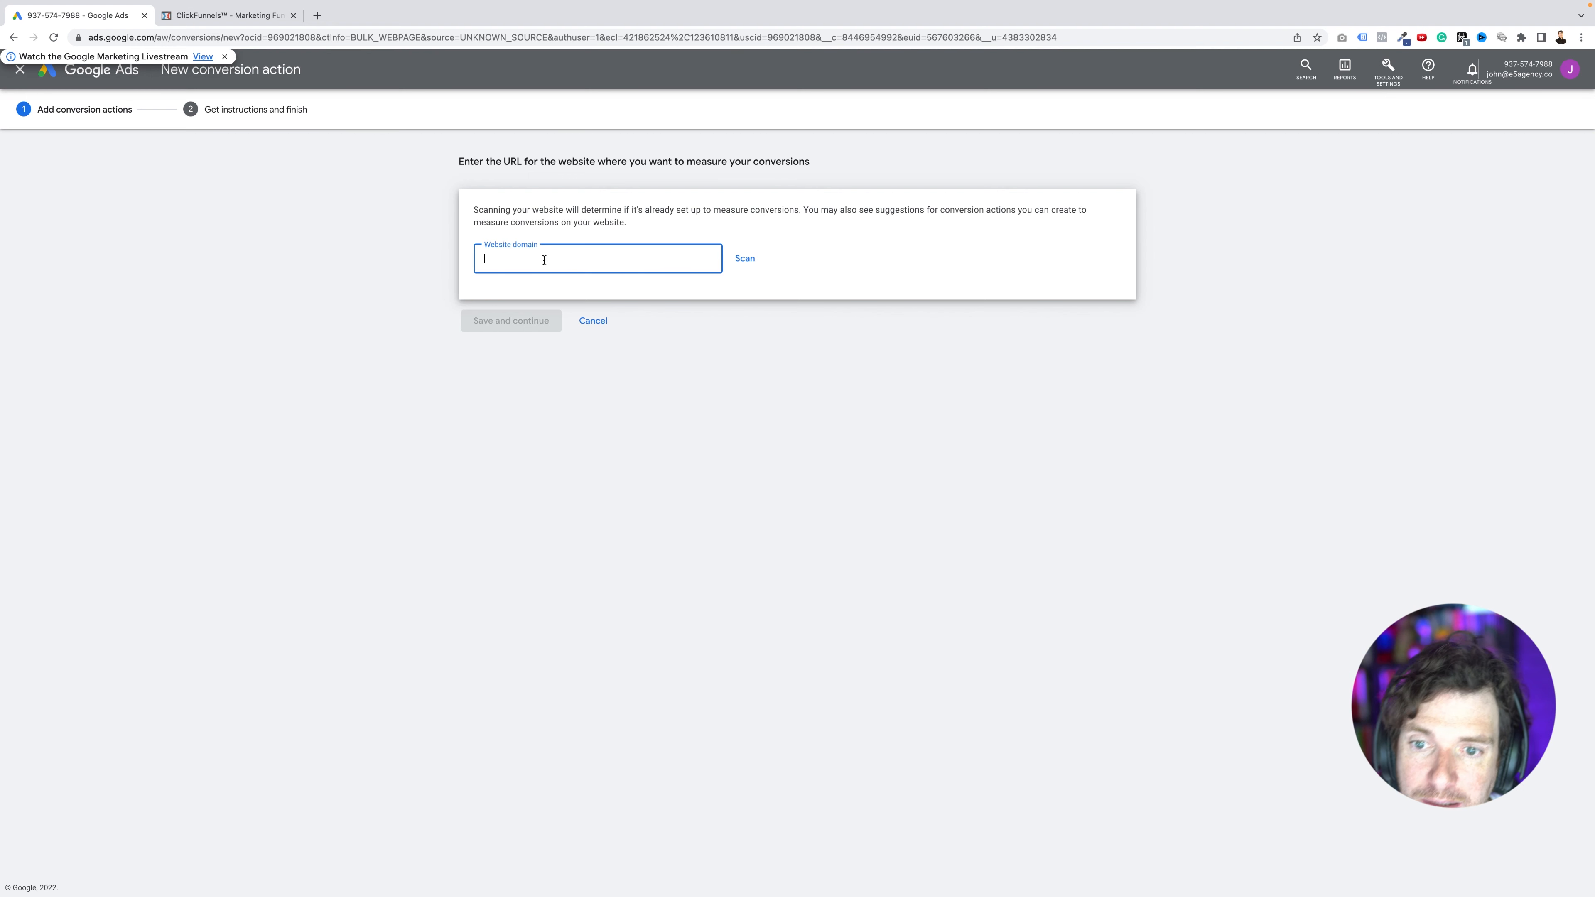
{"action": "type", "text": "e5agency.co"}
{"action": "left_click", "coordinate": [745, 259]}
{"action": "scroll", "coordinate": [465, 524], "scroll_direction": "down", "scroll_amount": 2}
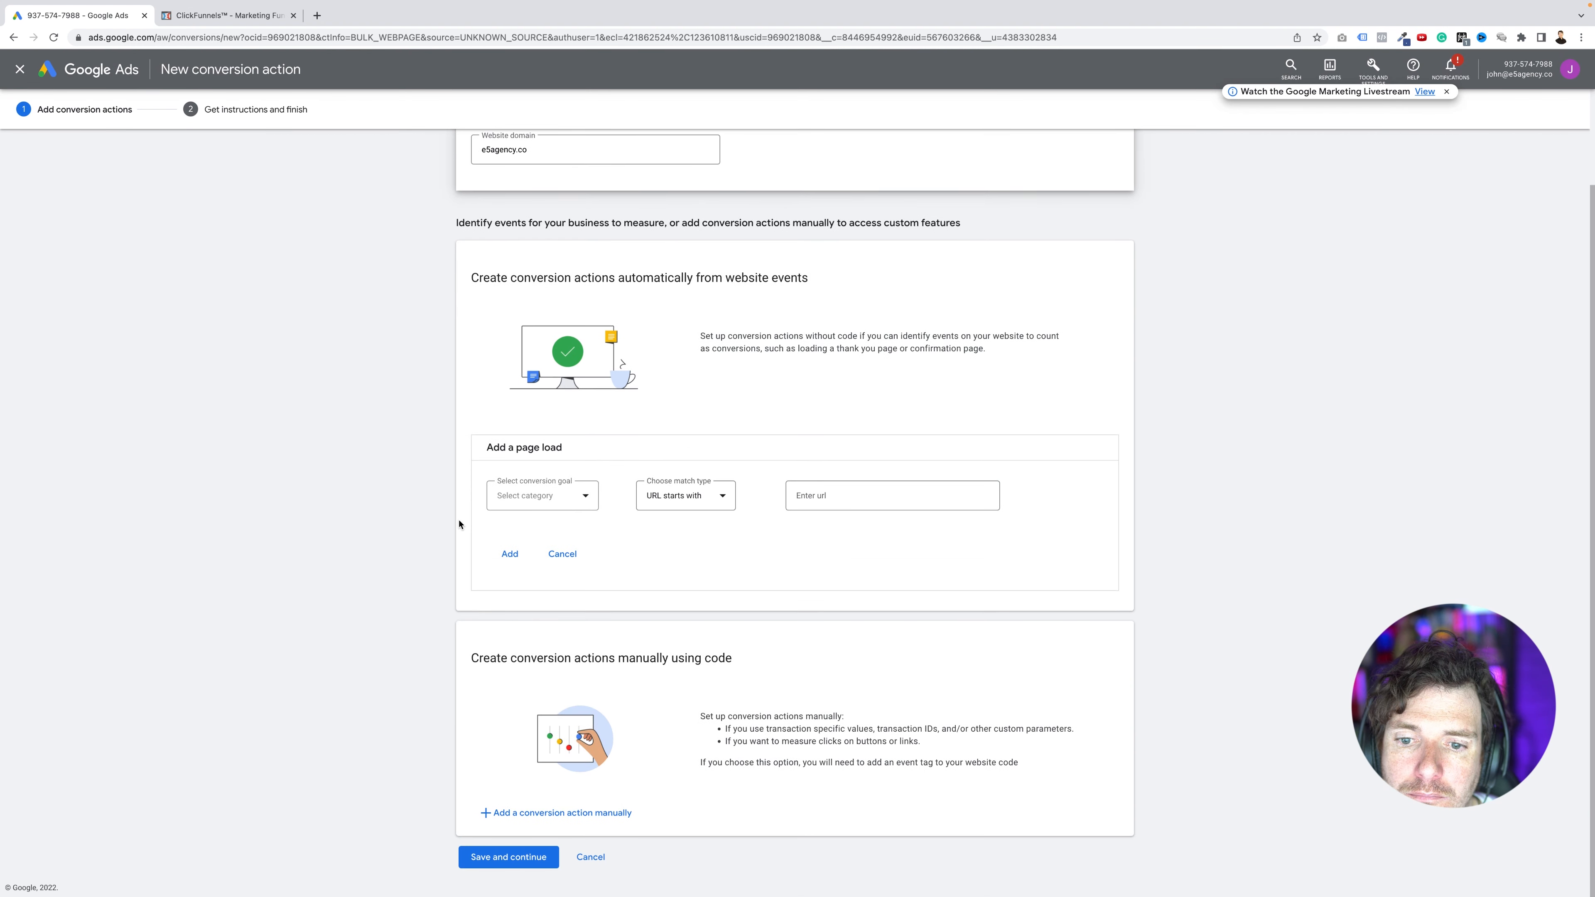
{"action": "left_click", "coordinate": [525, 813]}
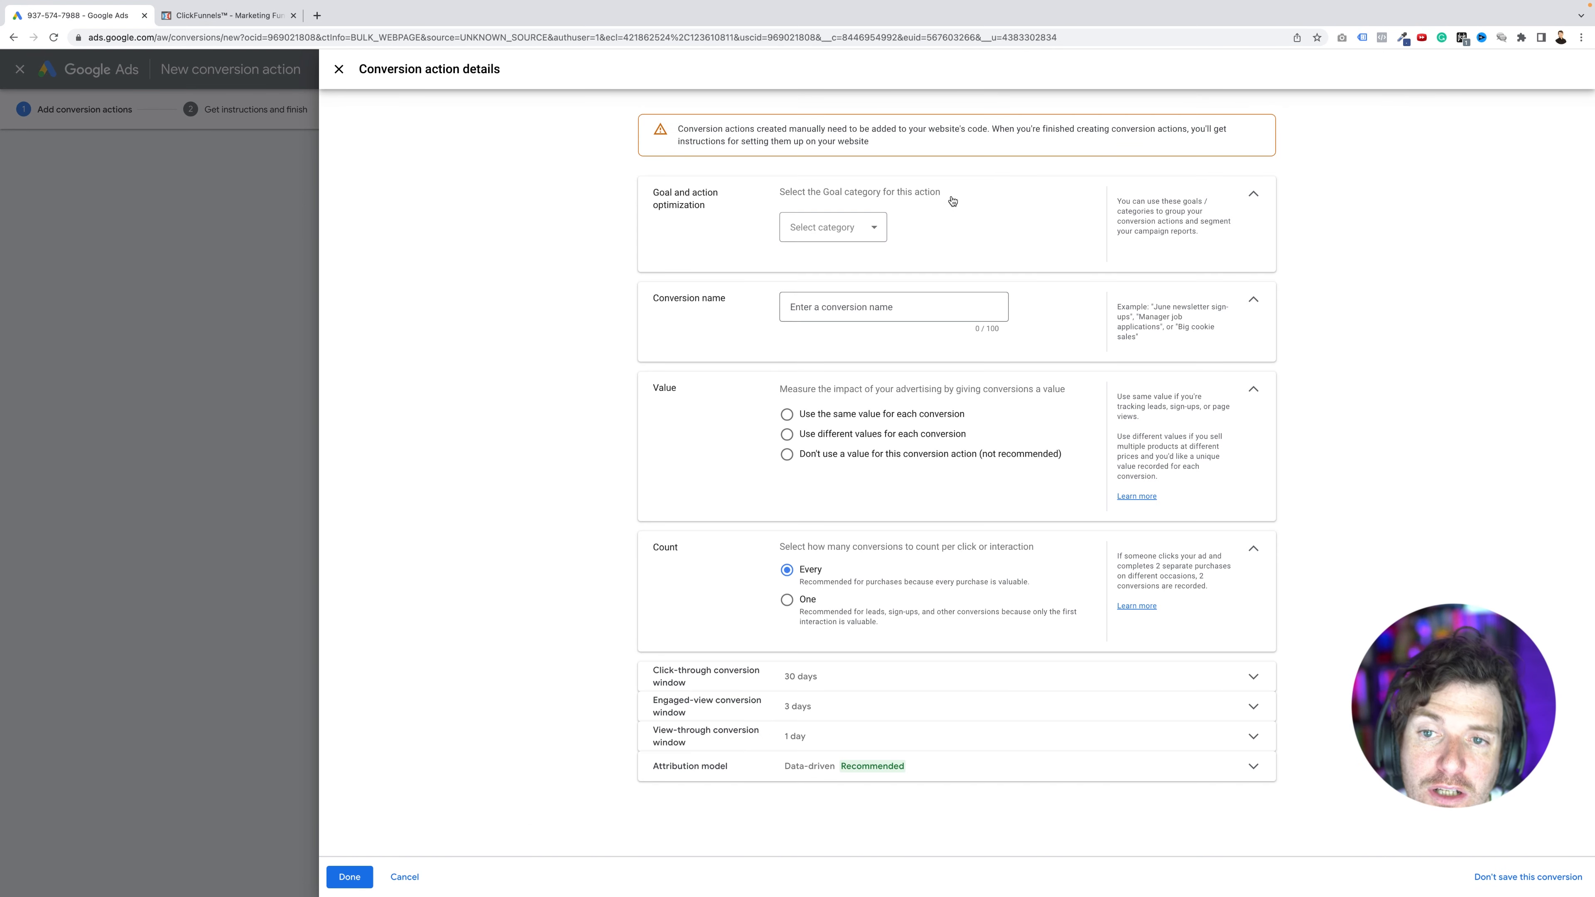
Step: Switch to ClickFunnels to review the funnel's Optin and Sales Page steps, and return to Google Ads
{"action": "left_click", "coordinate": [226, 15]}
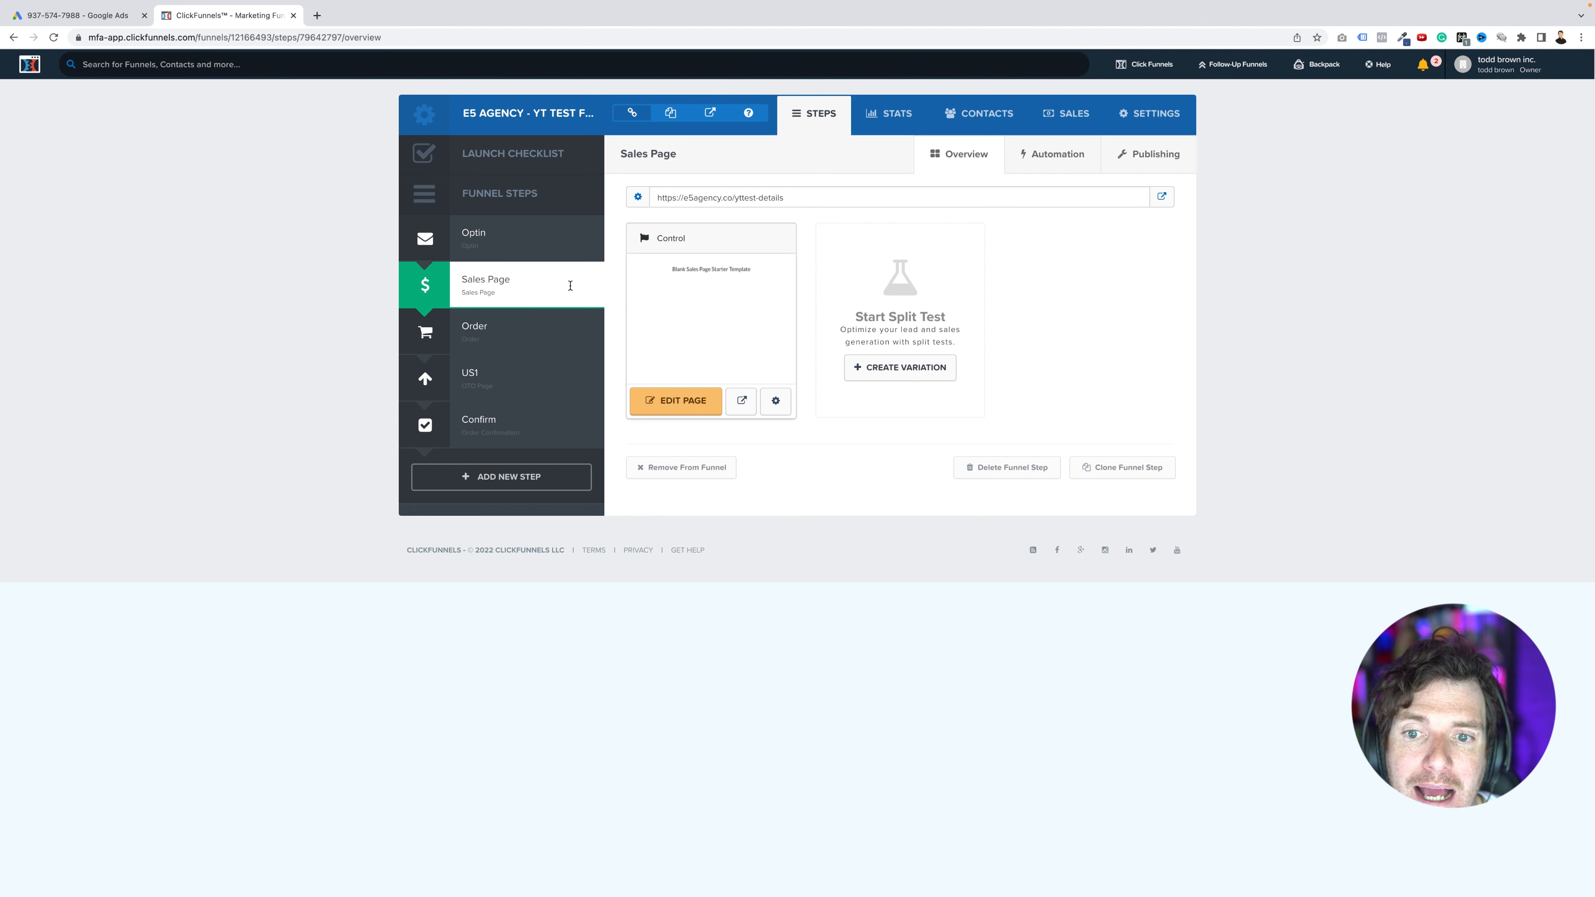
{"action": "left_click", "coordinate": [484, 250]}
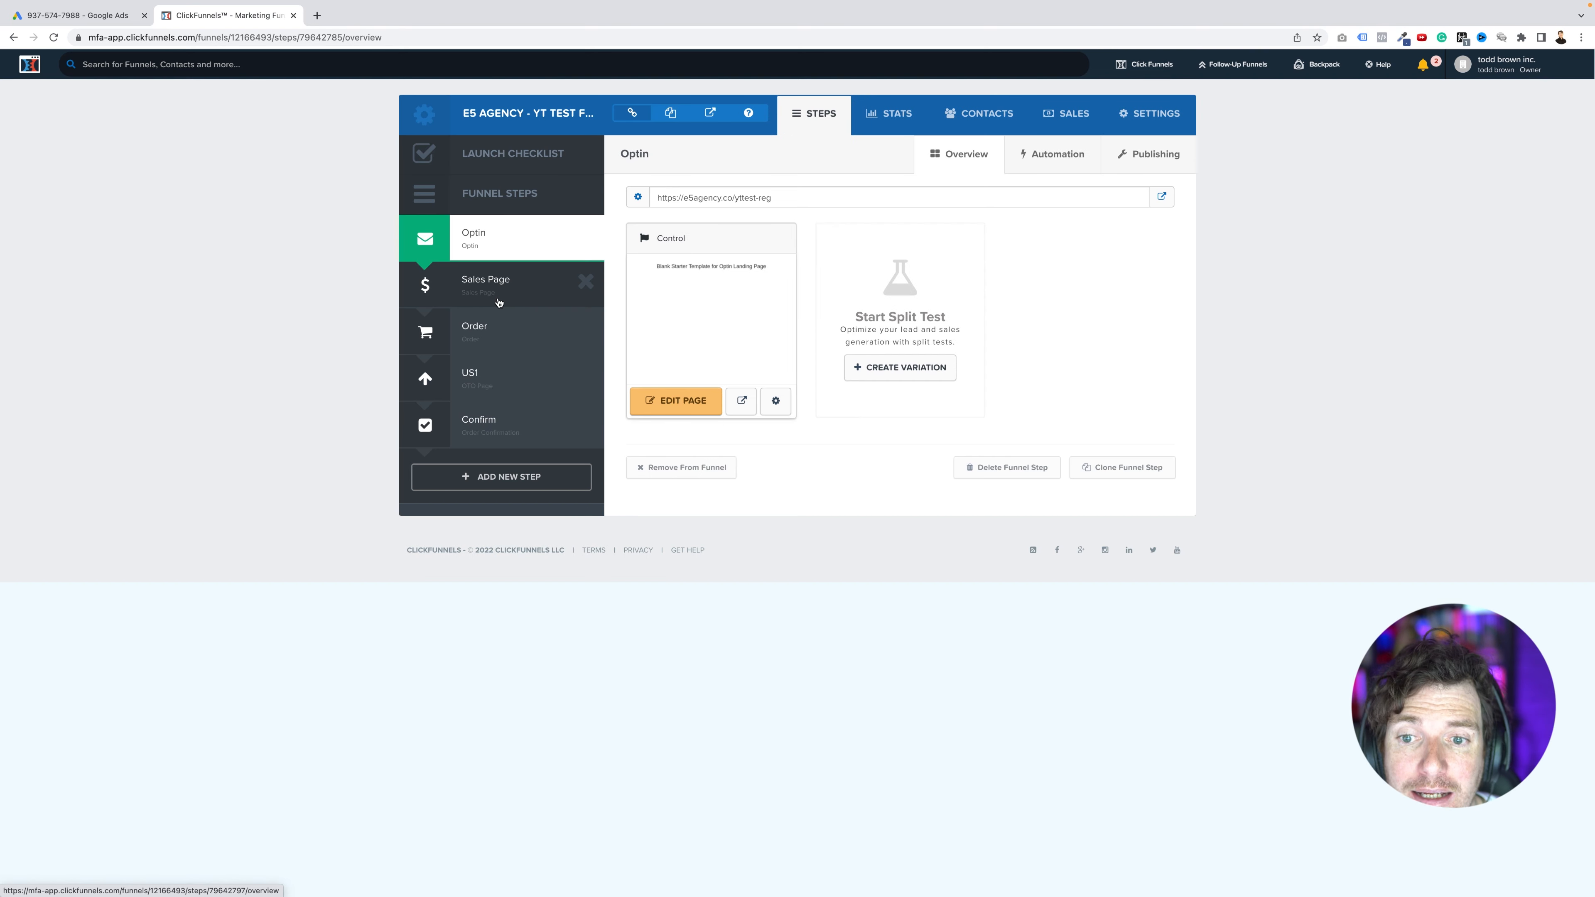
{"action": "left_click", "coordinate": [497, 304]}
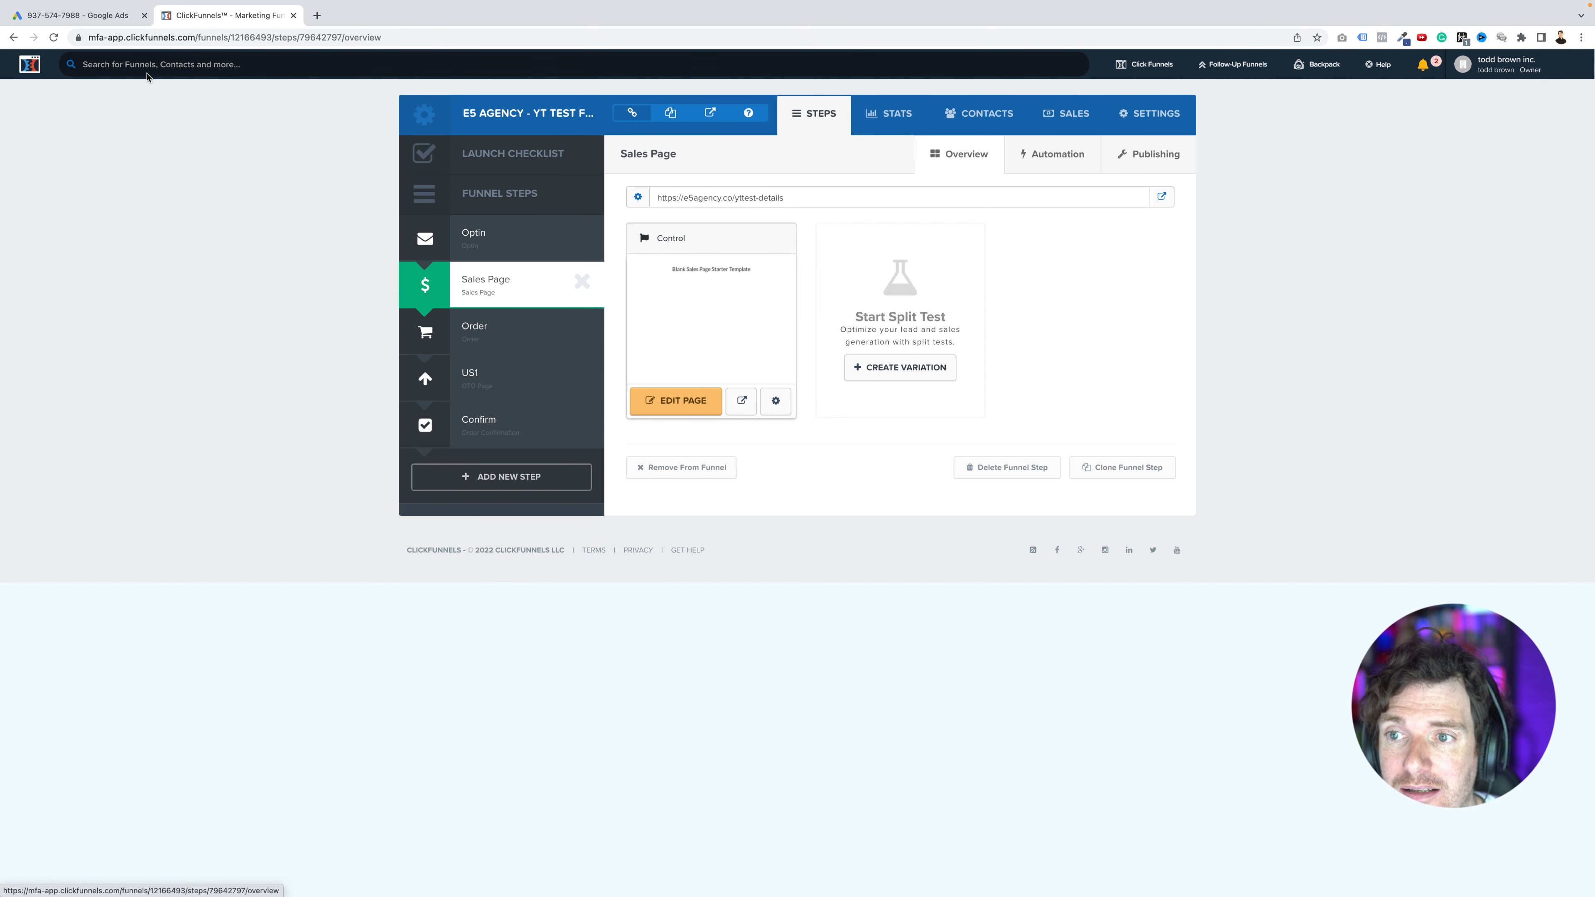
{"action": "left_click", "coordinate": [78, 15]}
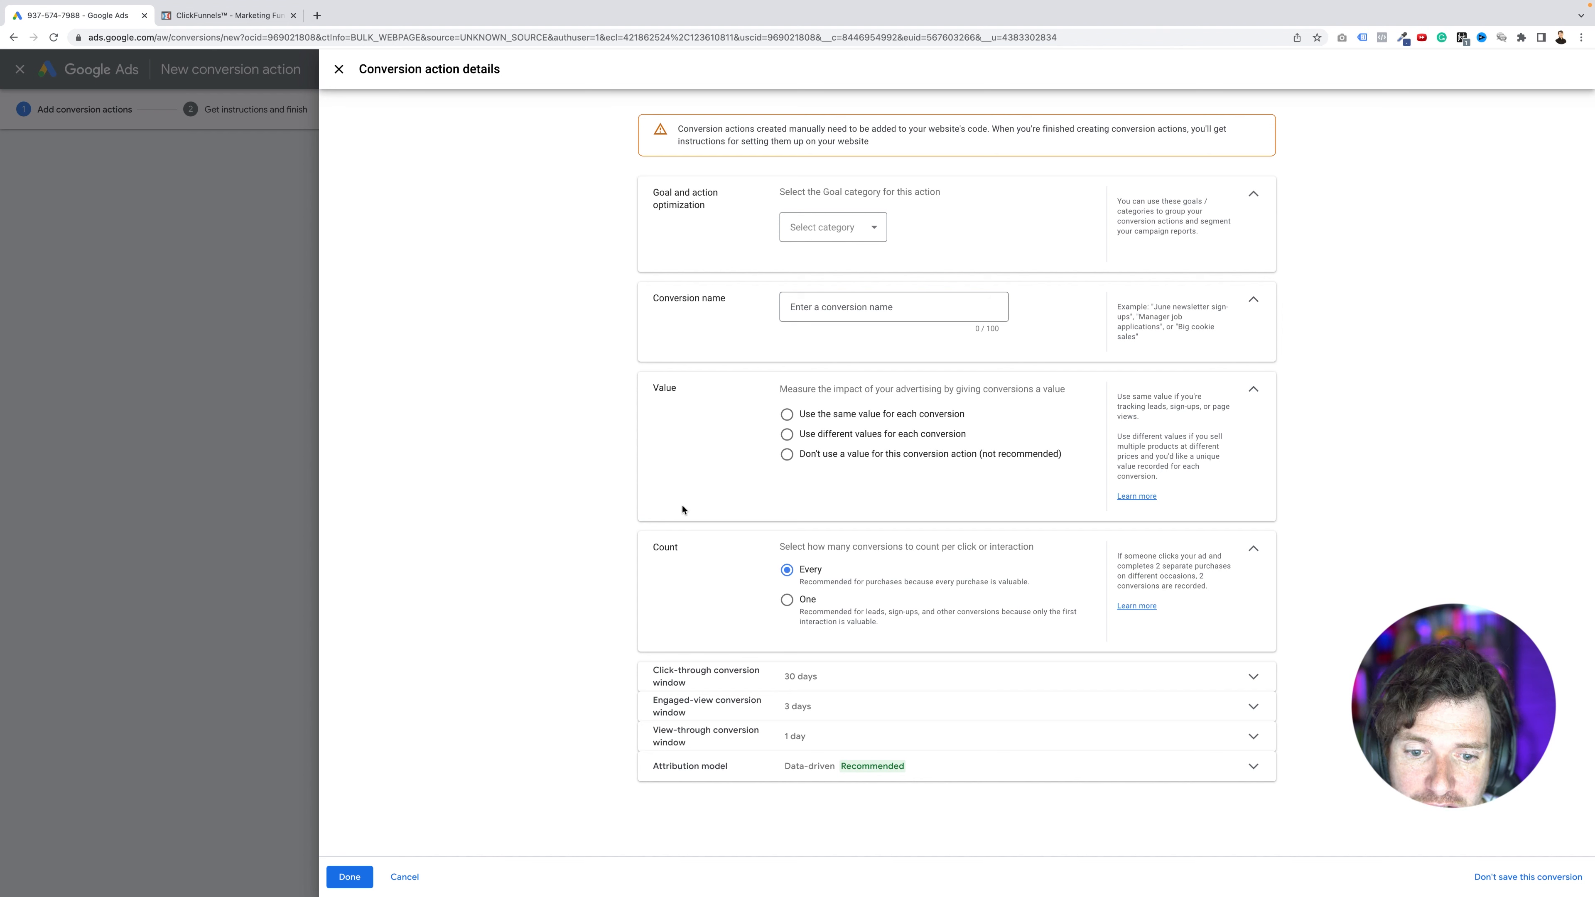
Step: Set the conversion action's goal category to Sign-up and name it "YTTest - lead"
{"action": "left_click", "coordinate": [875, 227]}
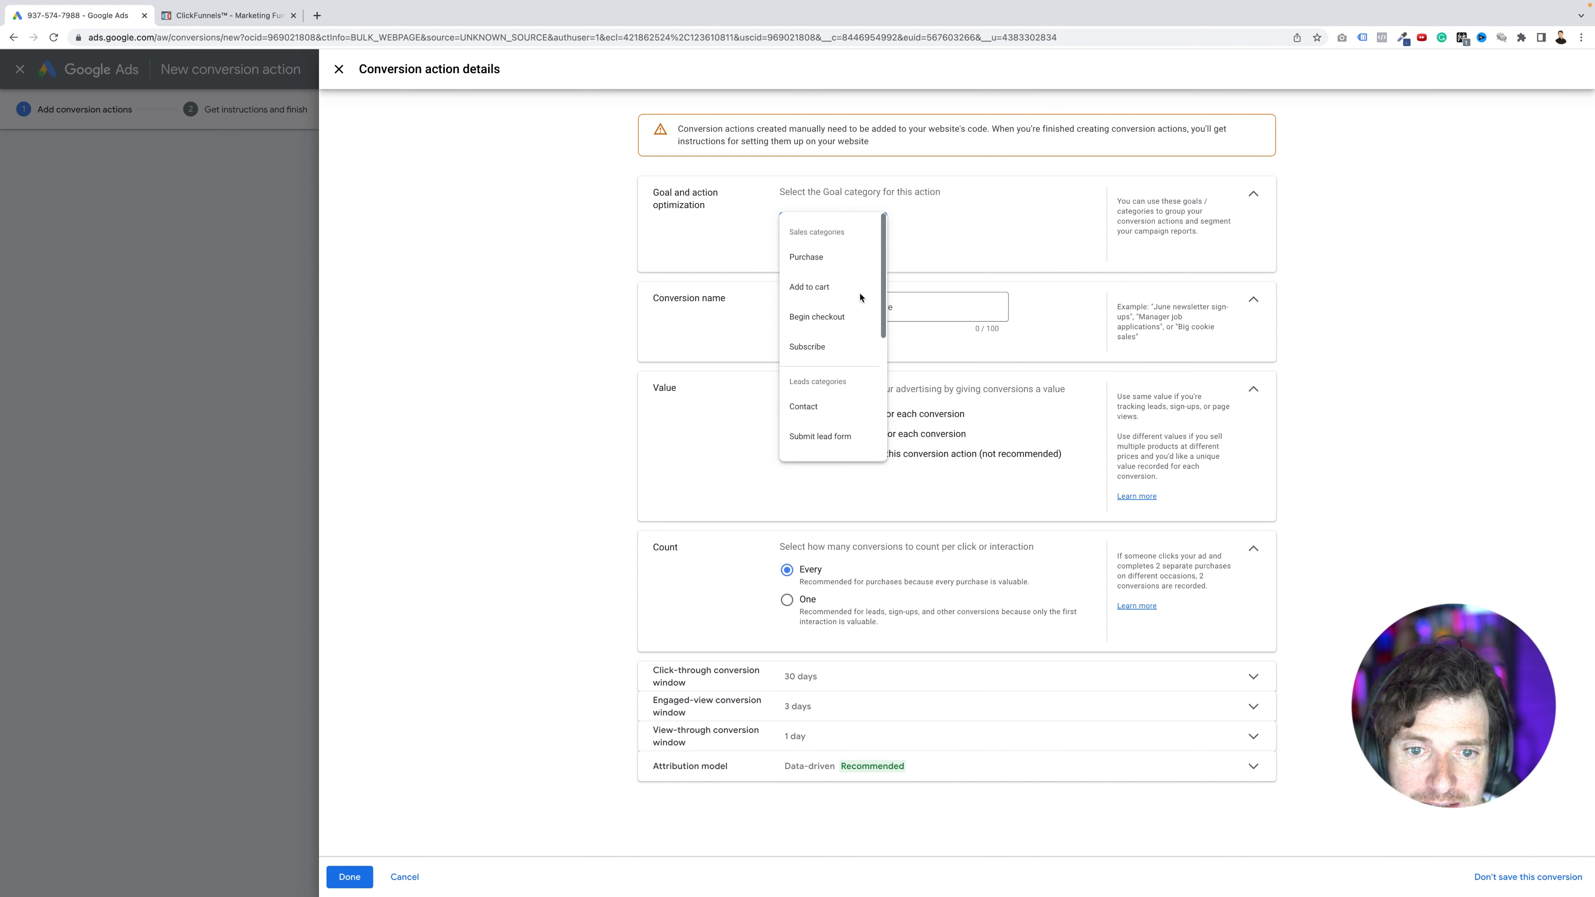
{"action": "scroll", "coordinate": [836, 414], "scroll_direction": "down", "scroll_amount": 3}
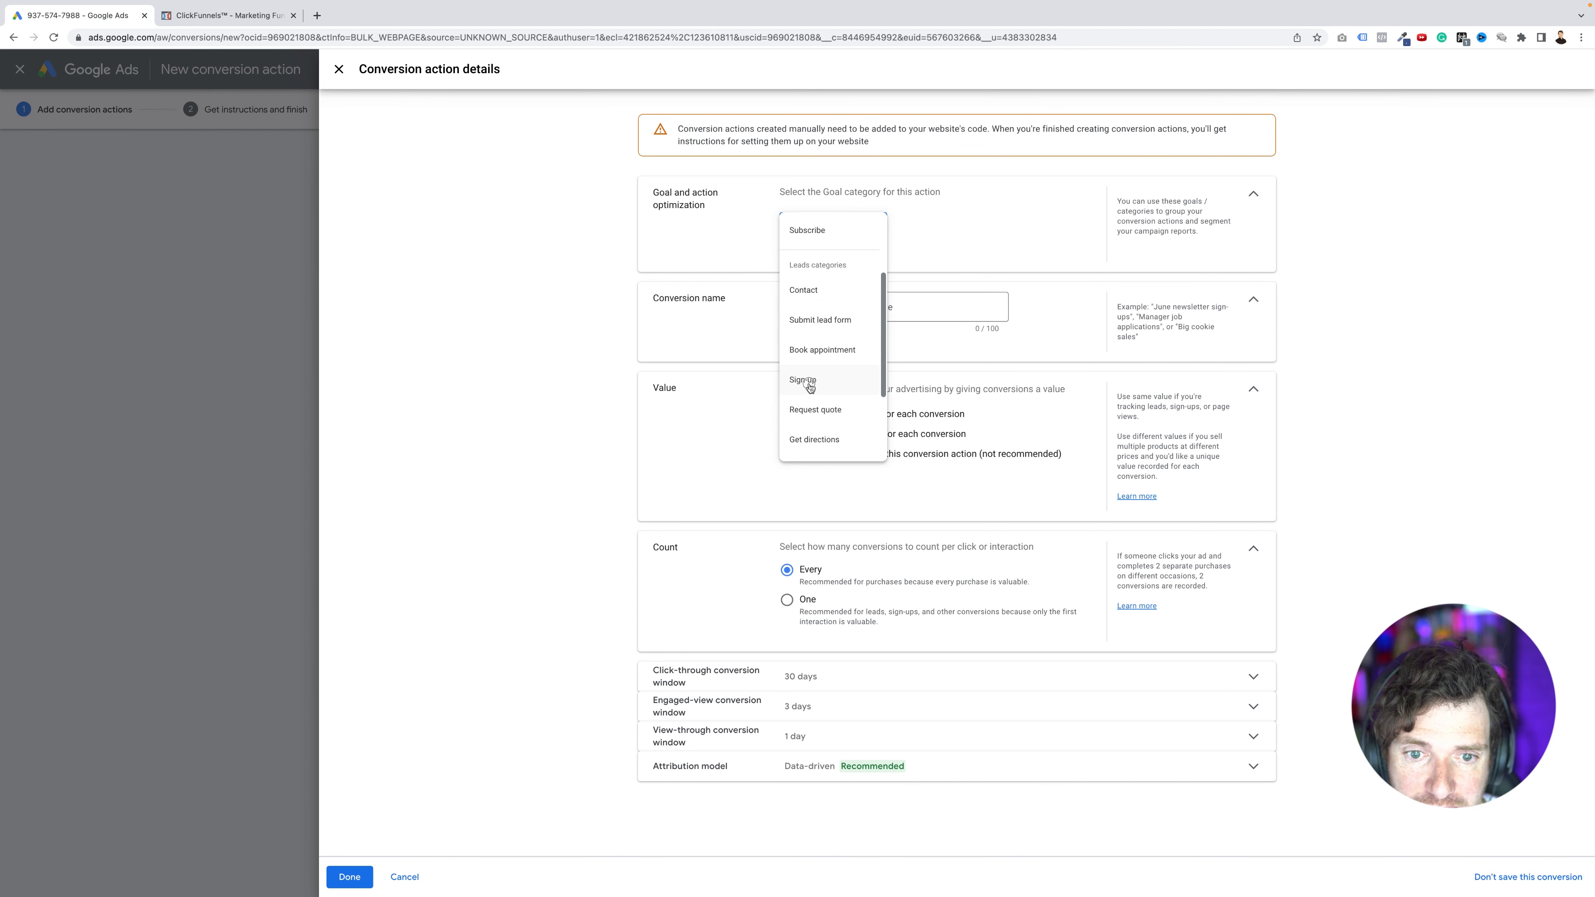
{"action": "left_click", "coordinate": [809, 386]}
{"action": "left_click_drag", "start_coordinate": [834, 355], "coordinate": [778, 354]}
{"action": "type", "text": "YtTest - lead"}
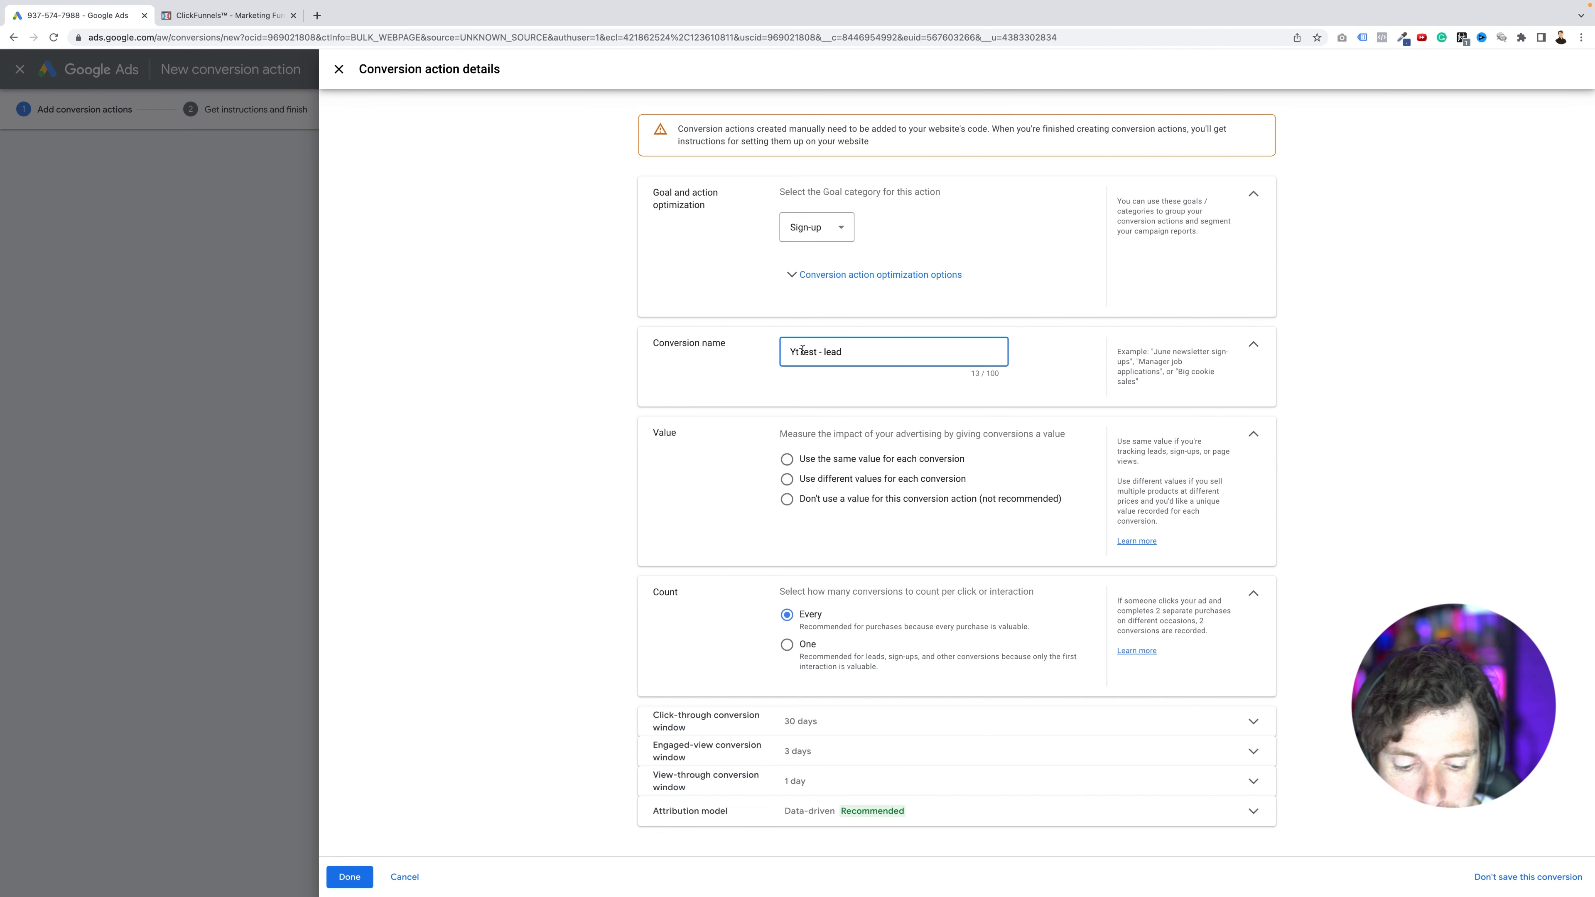
{"action": "left_click", "coordinate": [802, 350]}
{"action": "key", "text": "BackSpace"}
{"action": "type", "text": "TT"}
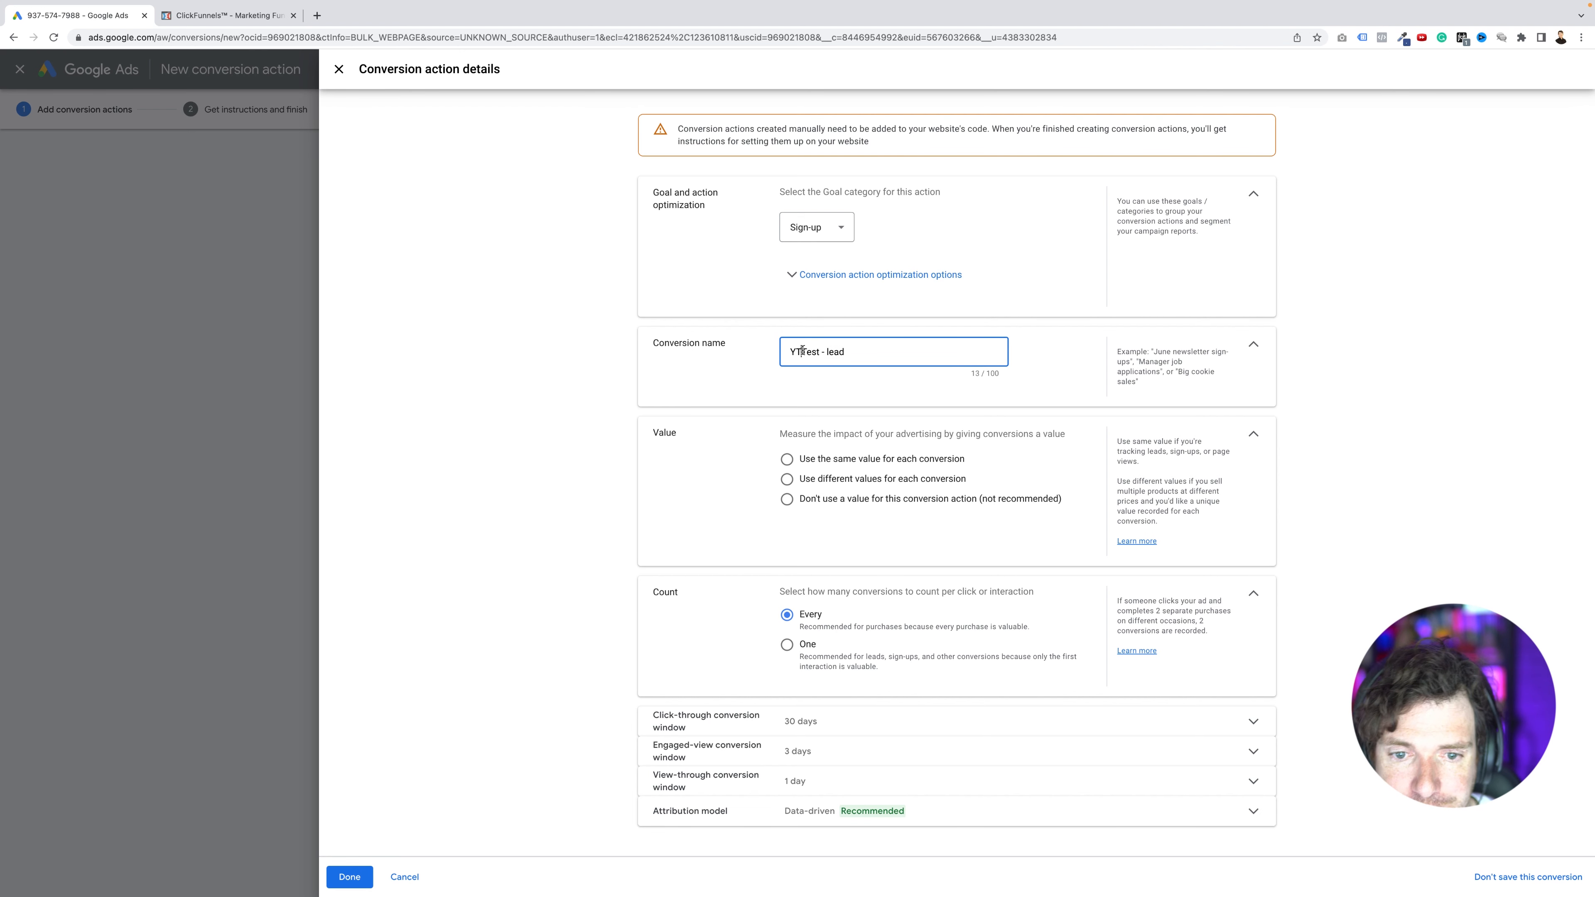
Step: Use the same value for each lead conversion, count only one per interaction, and save the action
{"action": "left_click", "coordinate": [787, 460]}
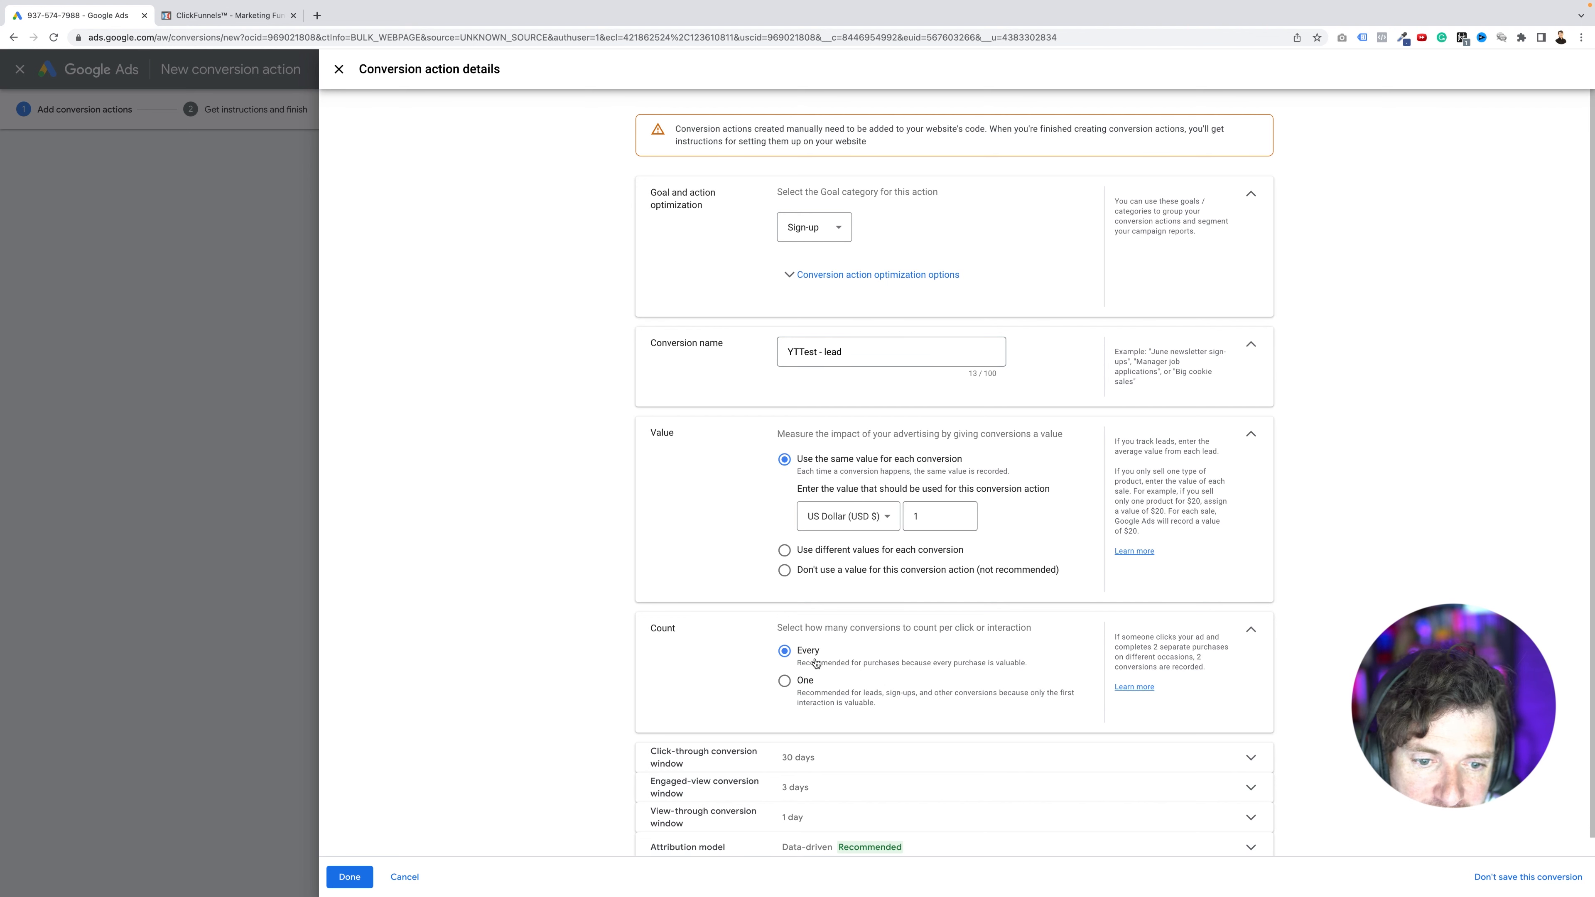
{"action": "left_click", "coordinate": [788, 680]}
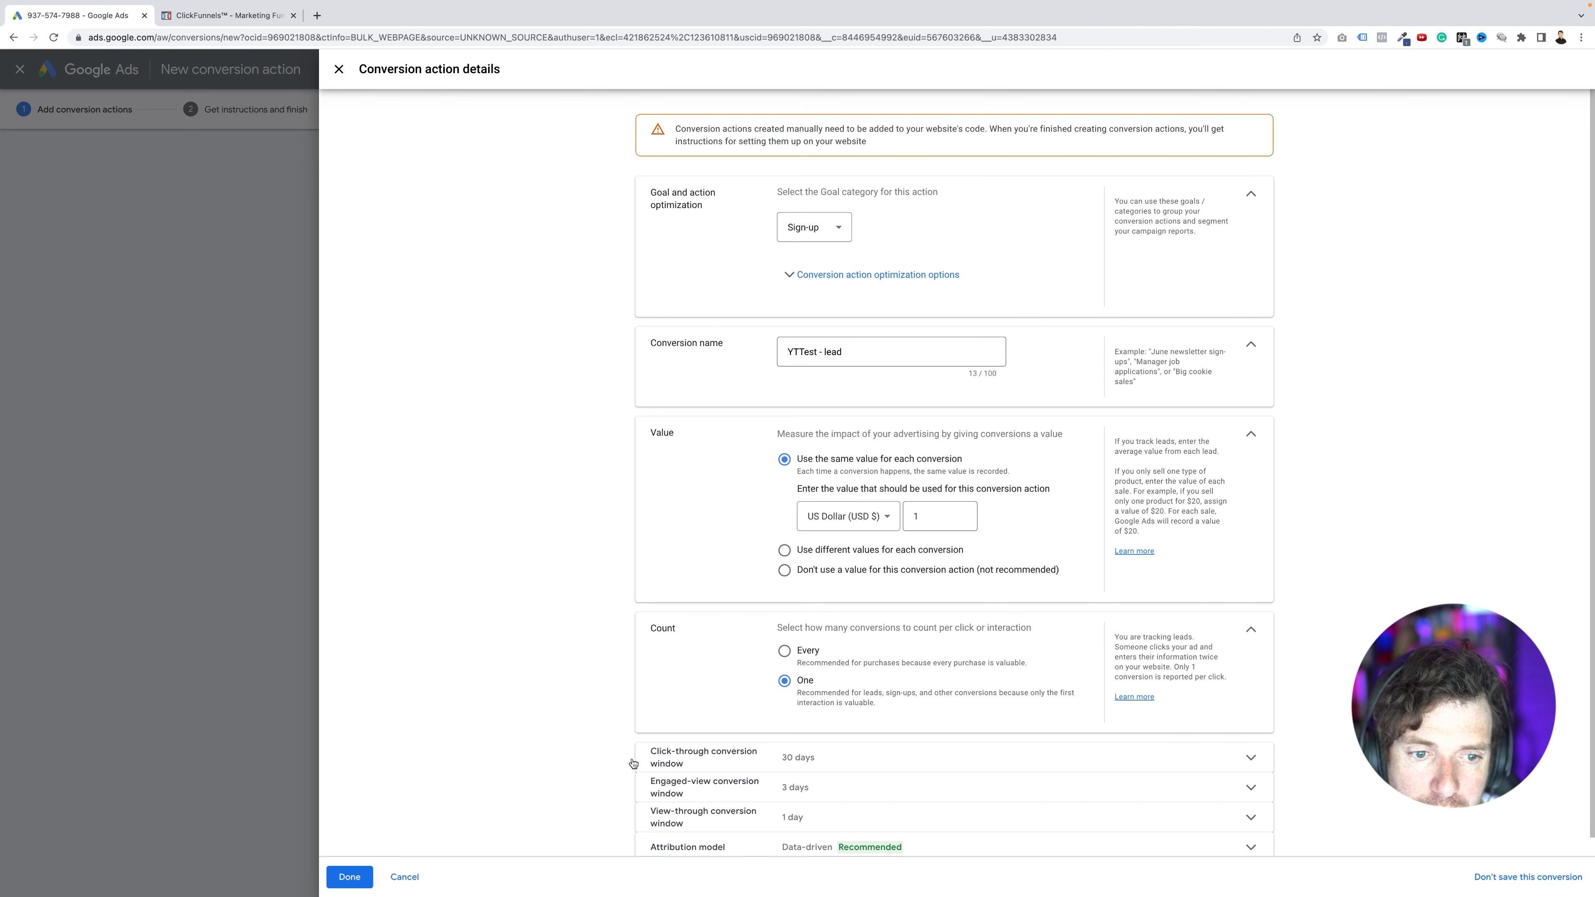
{"action": "scroll", "coordinate": [631, 764], "scroll_direction": "down", "scroll_amount": 1}
{"action": "left_click", "coordinate": [356, 878]}
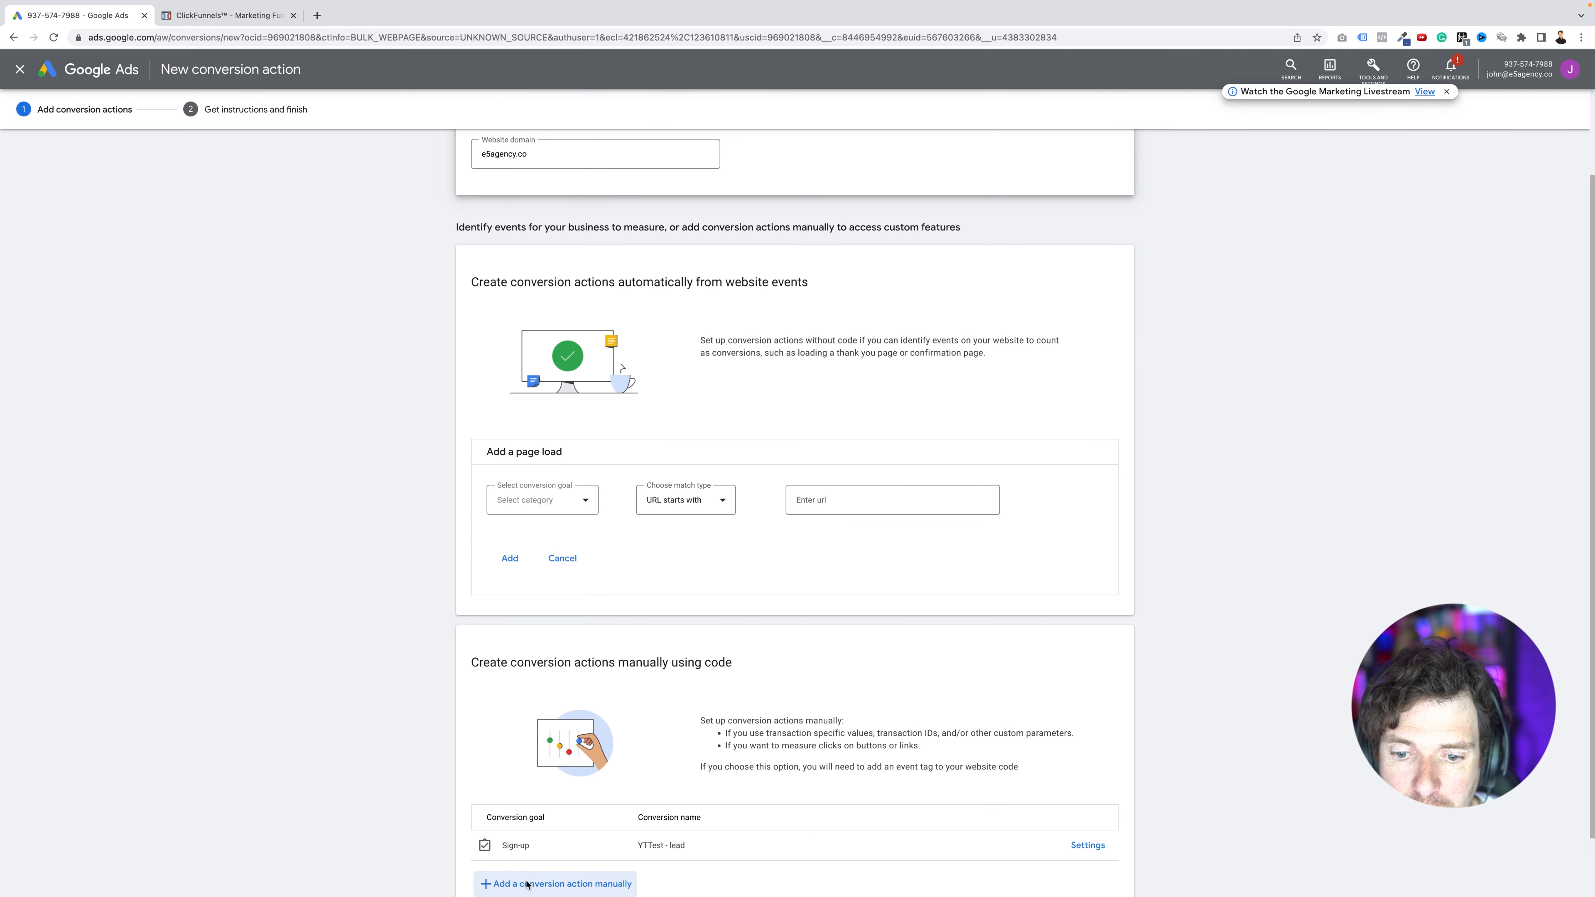
Step: Add a second manual conversion action with the Begin checkout category, named "YTTest - Begin checkout"
{"action": "scroll", "coordinate": [515, 791], "scroll_direction": "down", "scroll_amount": 2}
{"action": "left_click", "coordinate": [512, 812]}
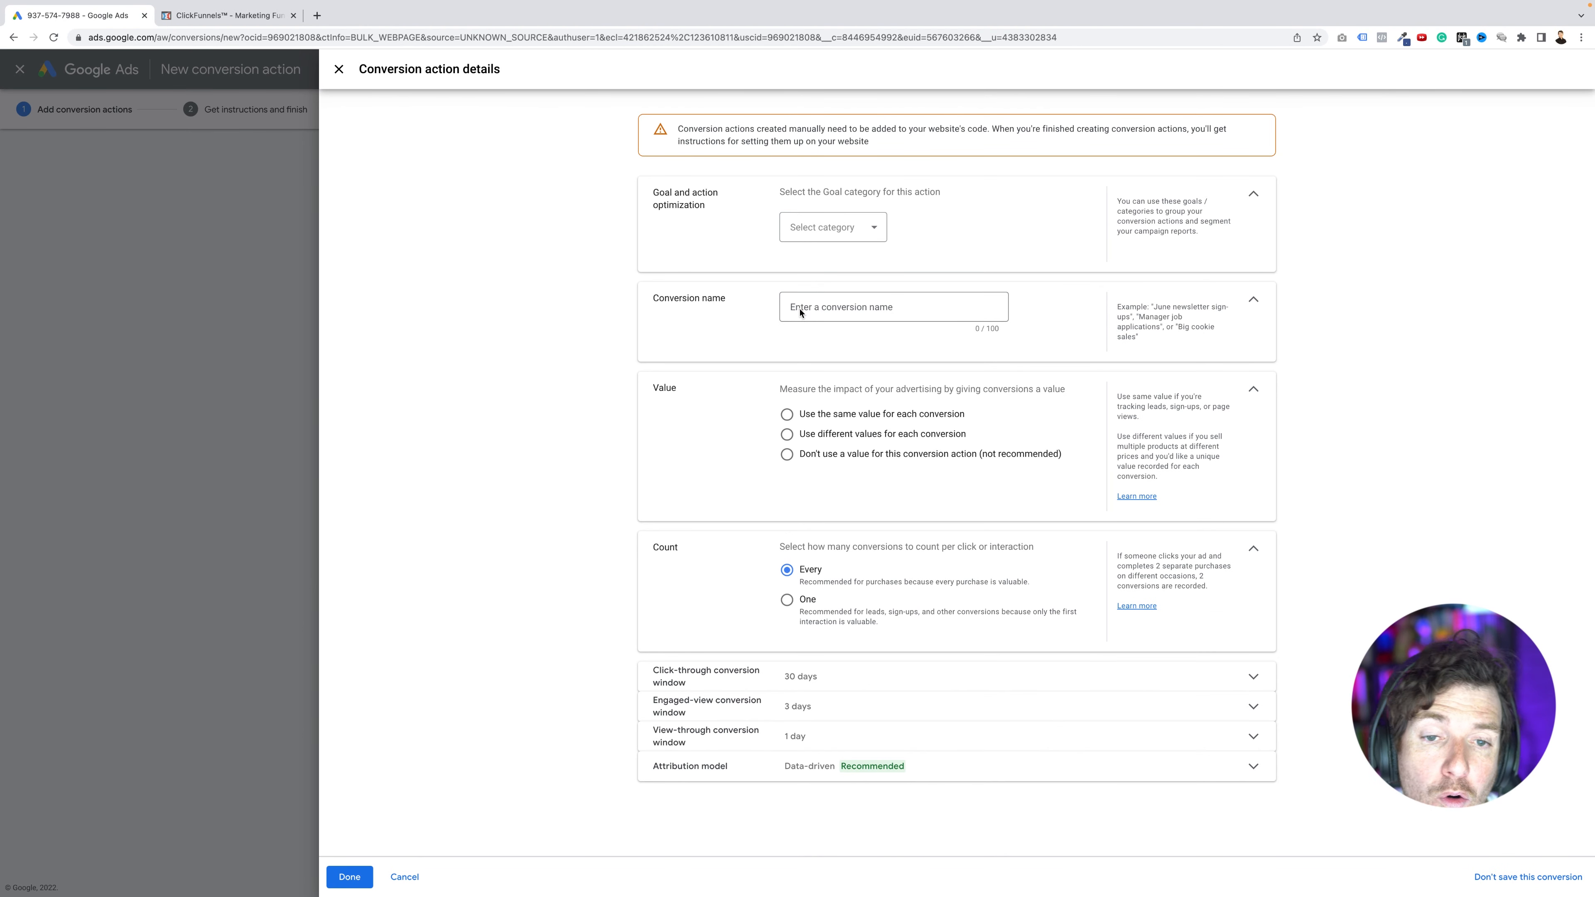
{"action": "left_click", "coordinate": [876, 227]}
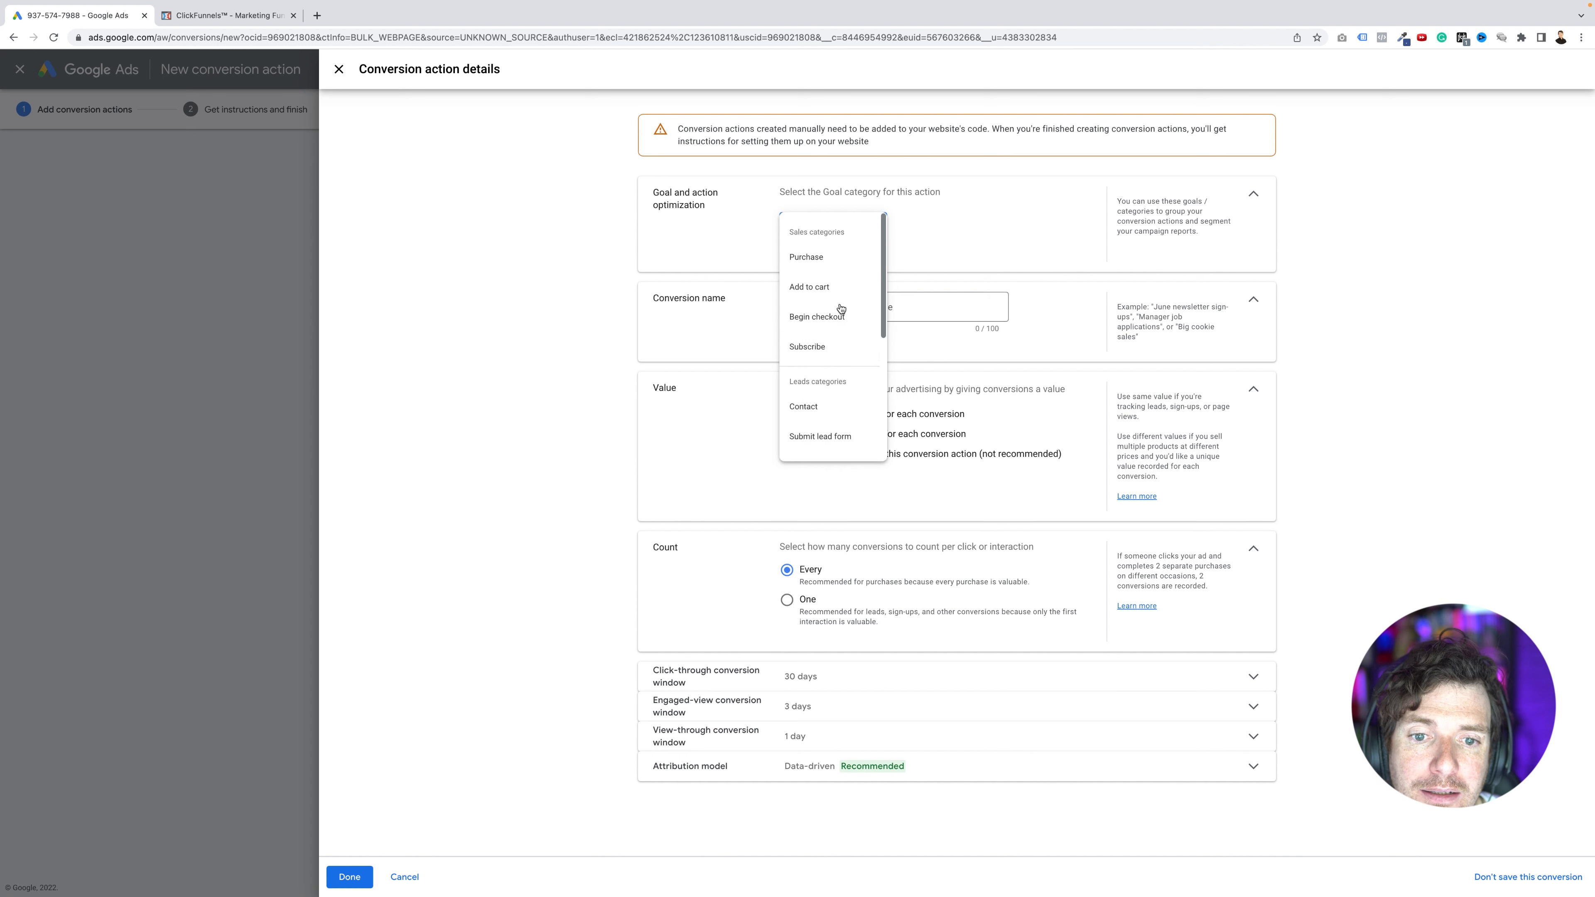
{"action": "left_click", "coordinate": [831, 321]}
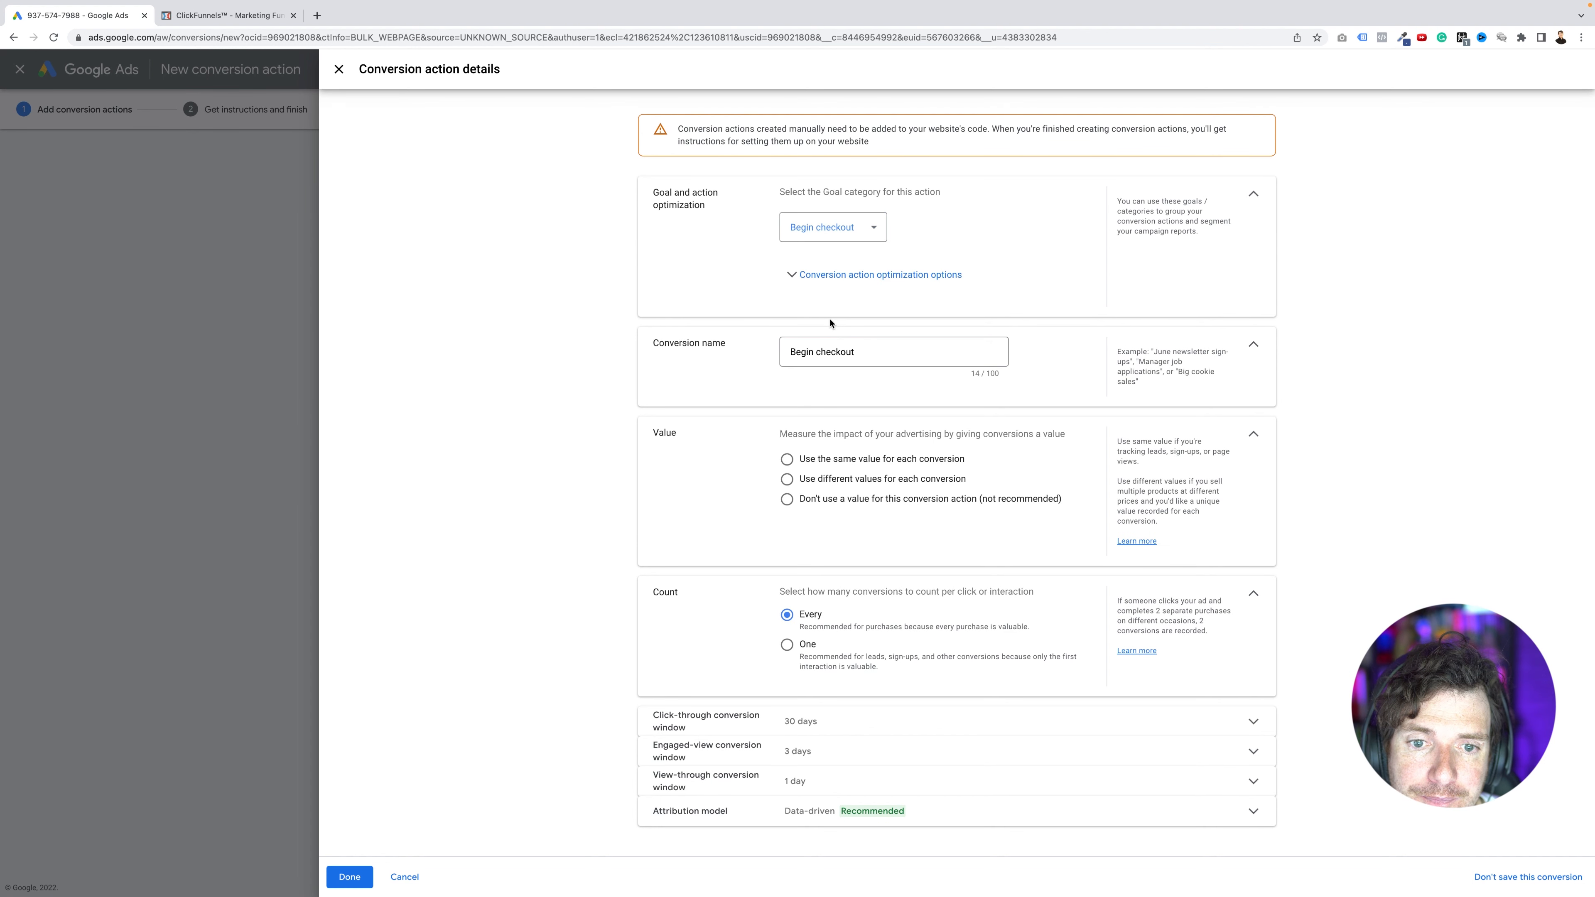
{"action": "left_click", "coordinate": [796, 352]}
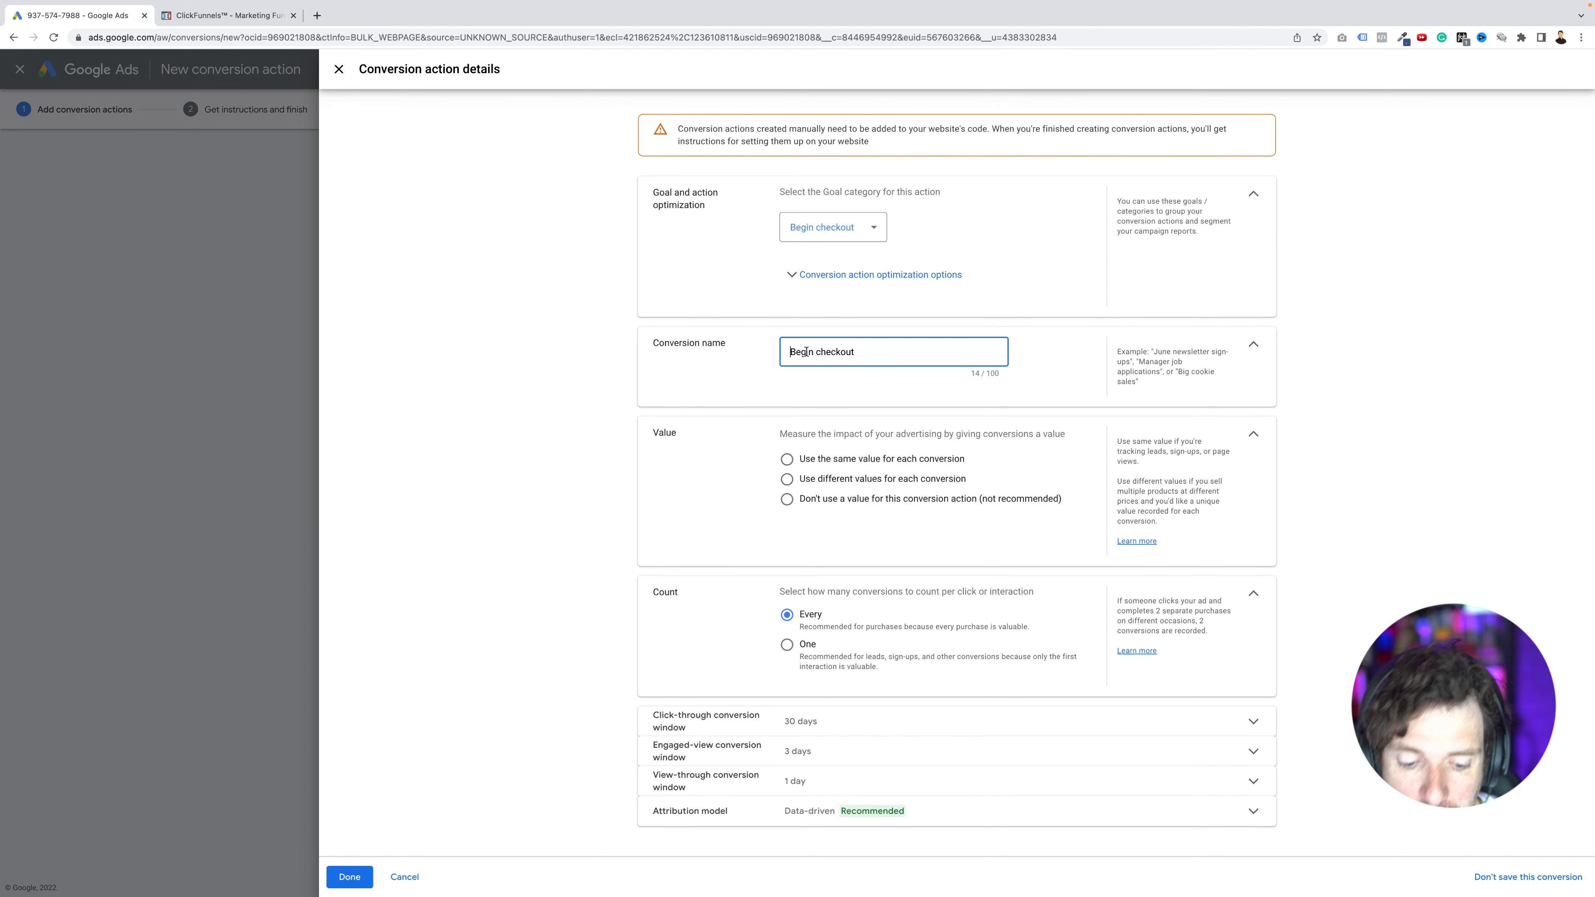
{"action": "type", "text": "YtTest -"}
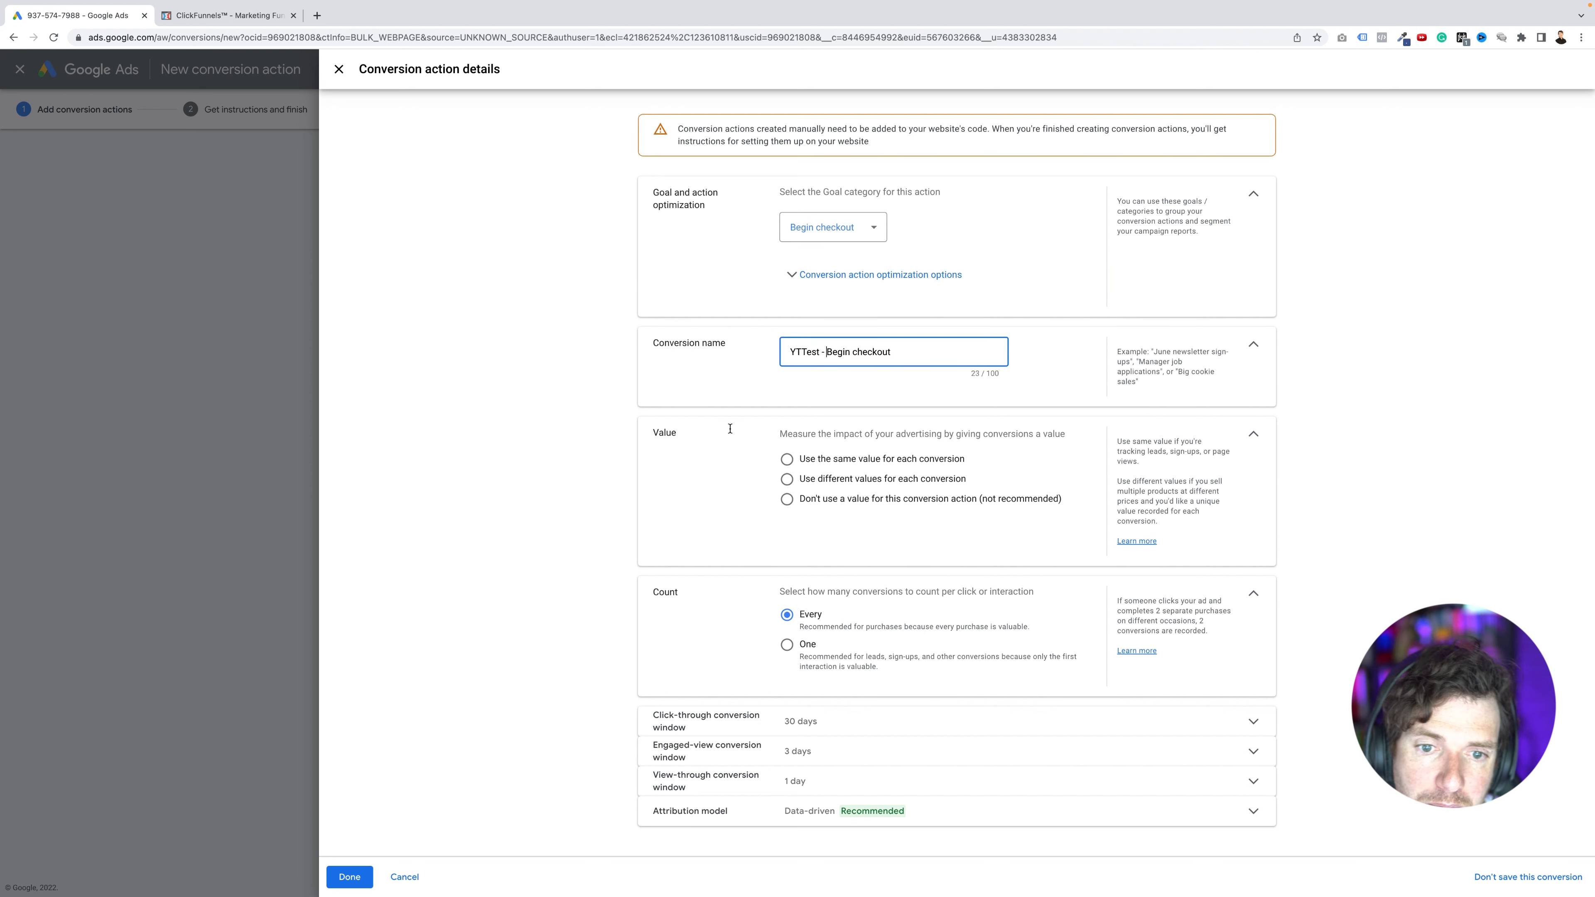
Step: Give every checkout conversion the same value, set the count to One, and save the action
{"action": "left_click", "coordinate": [787, 459]}
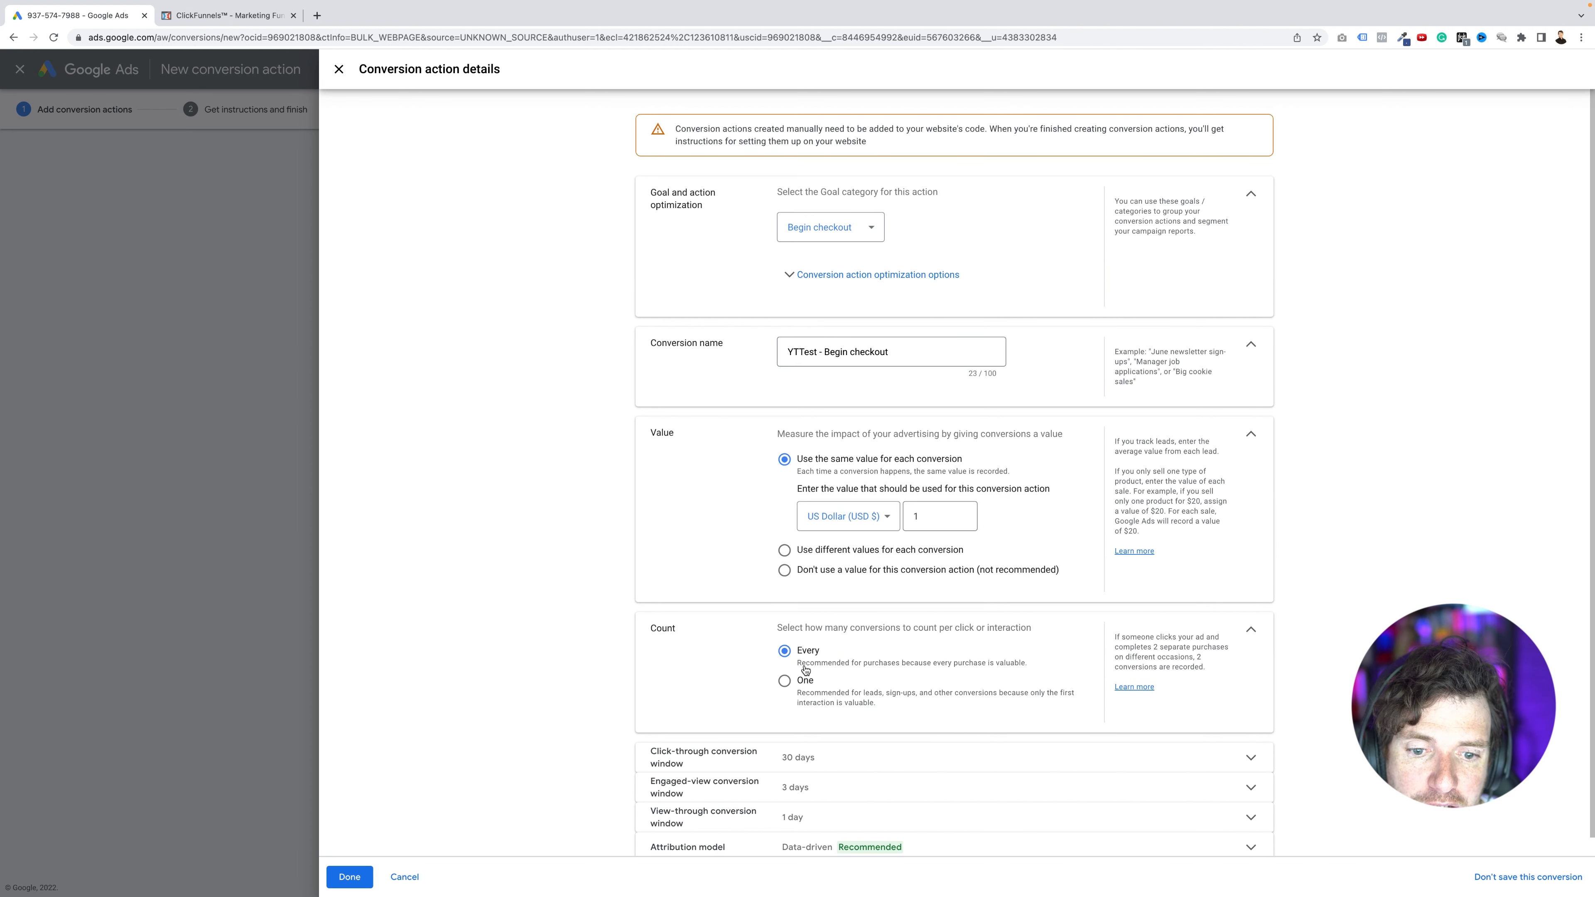
{"action": "left_click", "coordinate": [786, 683]}
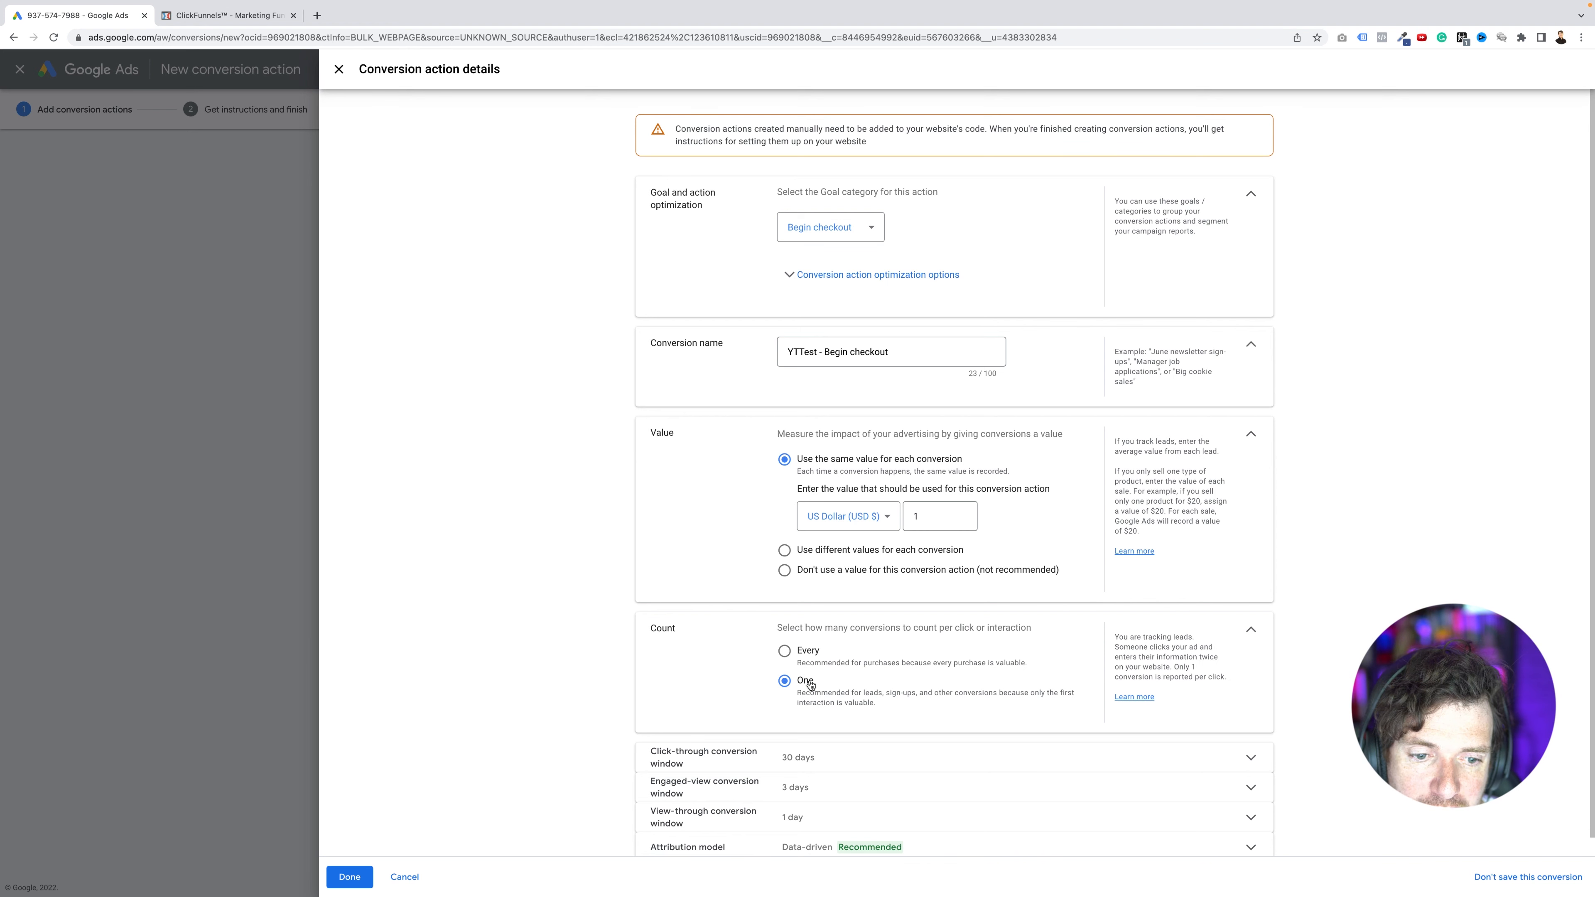
{"action": "scroll", "coordinate": [566, 743], "scroll_direction": "down", "scroll_amount": 1}
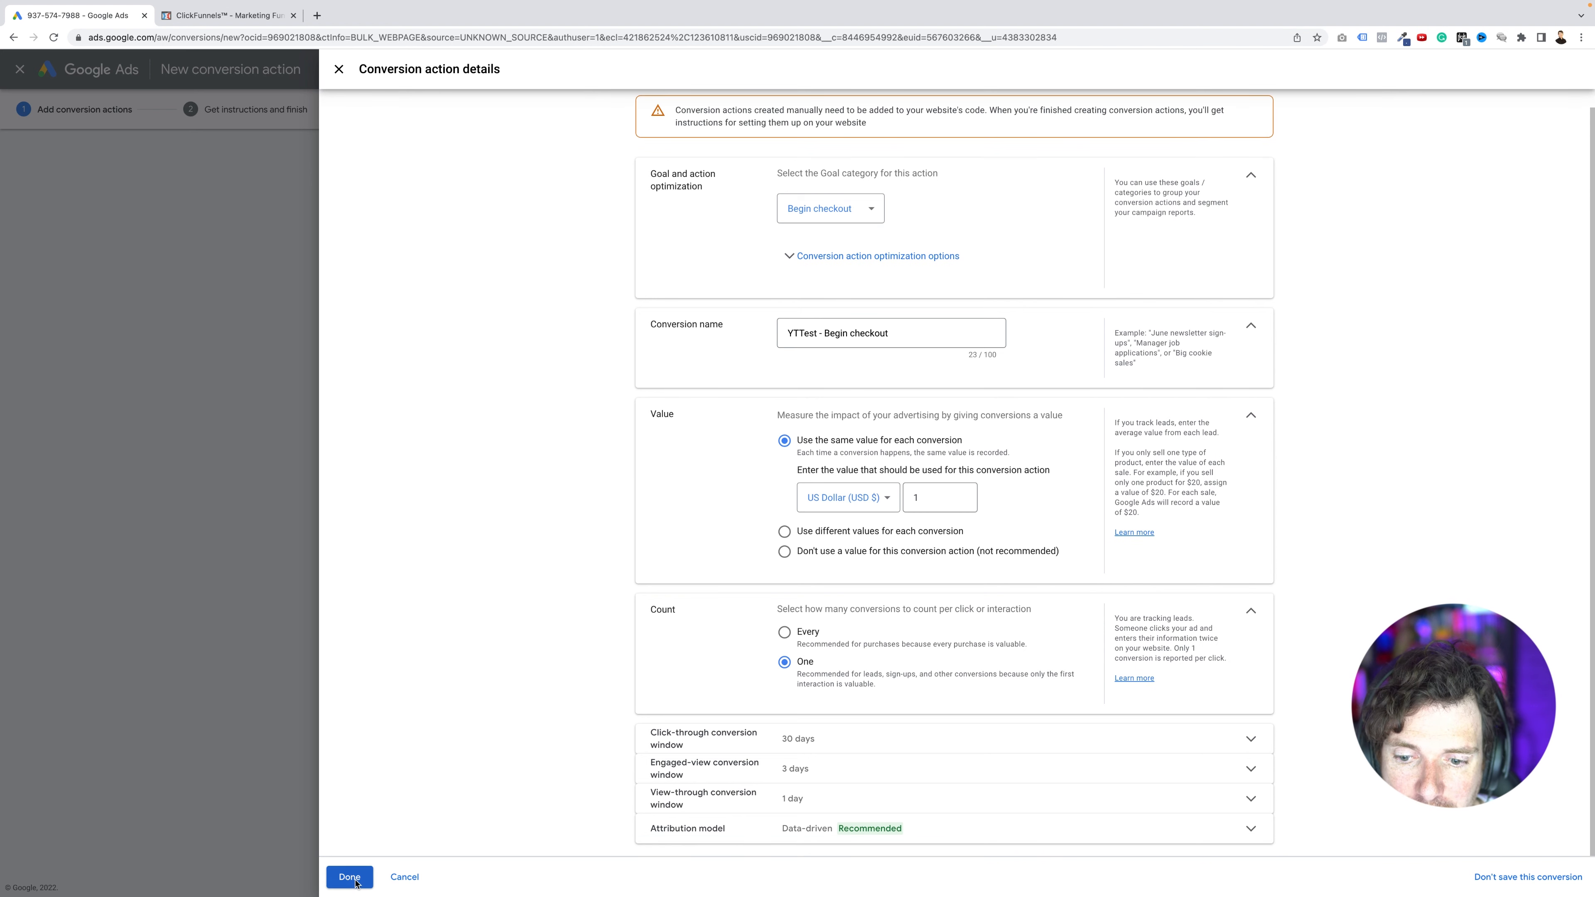
{"action": "scroll", "coordinate": [536, 768], "scroll_direction": "down", "scroll_amount": 1}
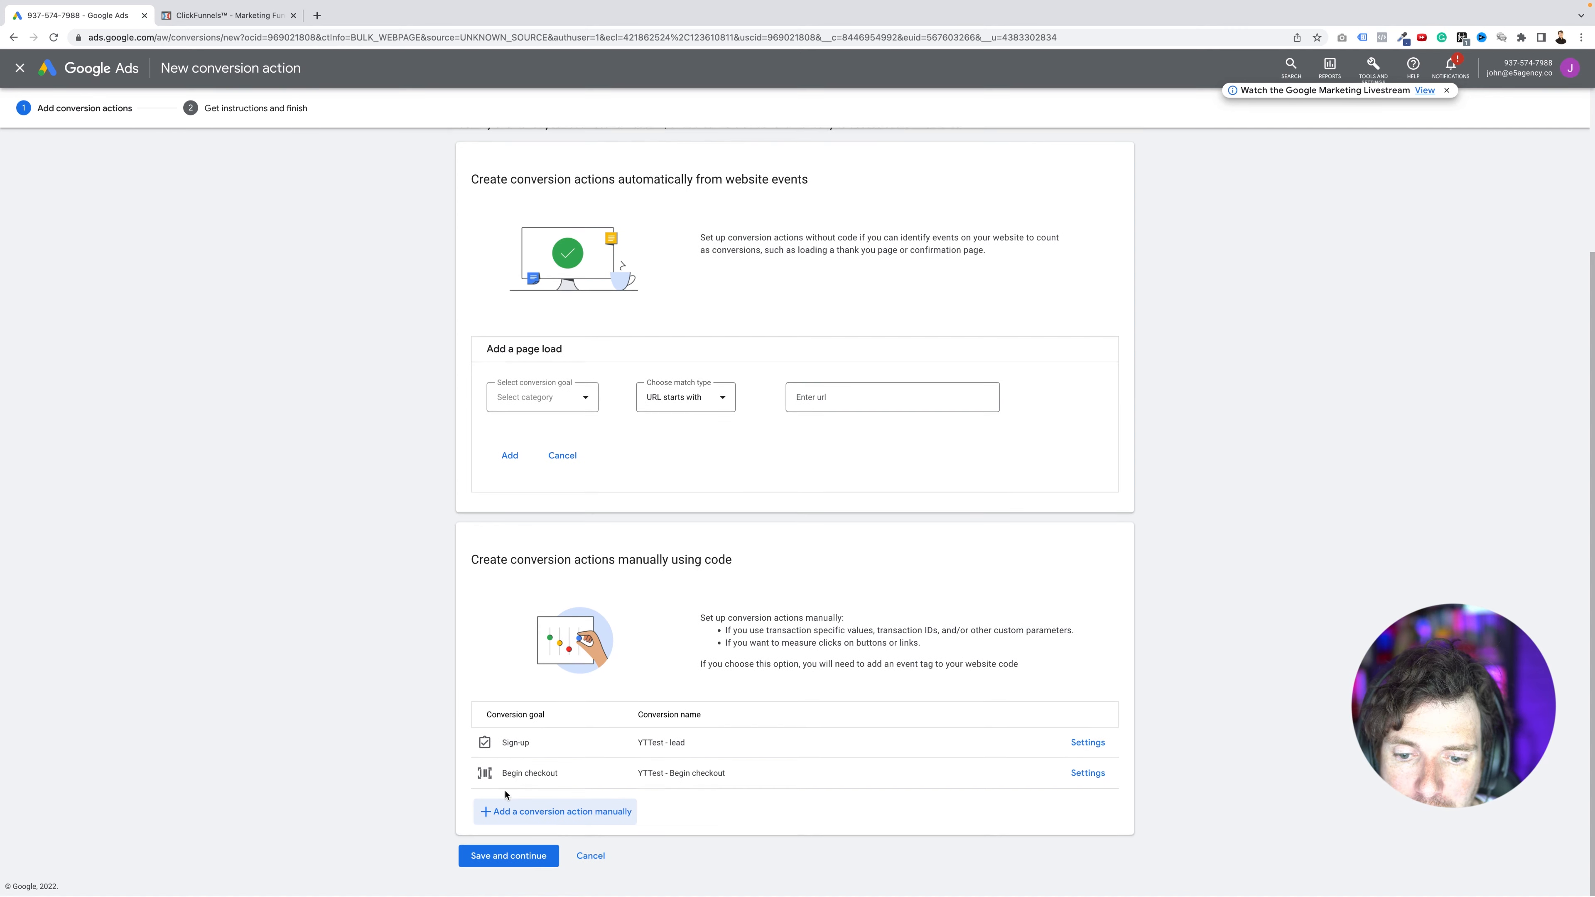
Step: Add a third manual conversion action with the Purchase category, named "YTTest - Purchase"
{"action": "left_click", "coordinate": [543, 821]}
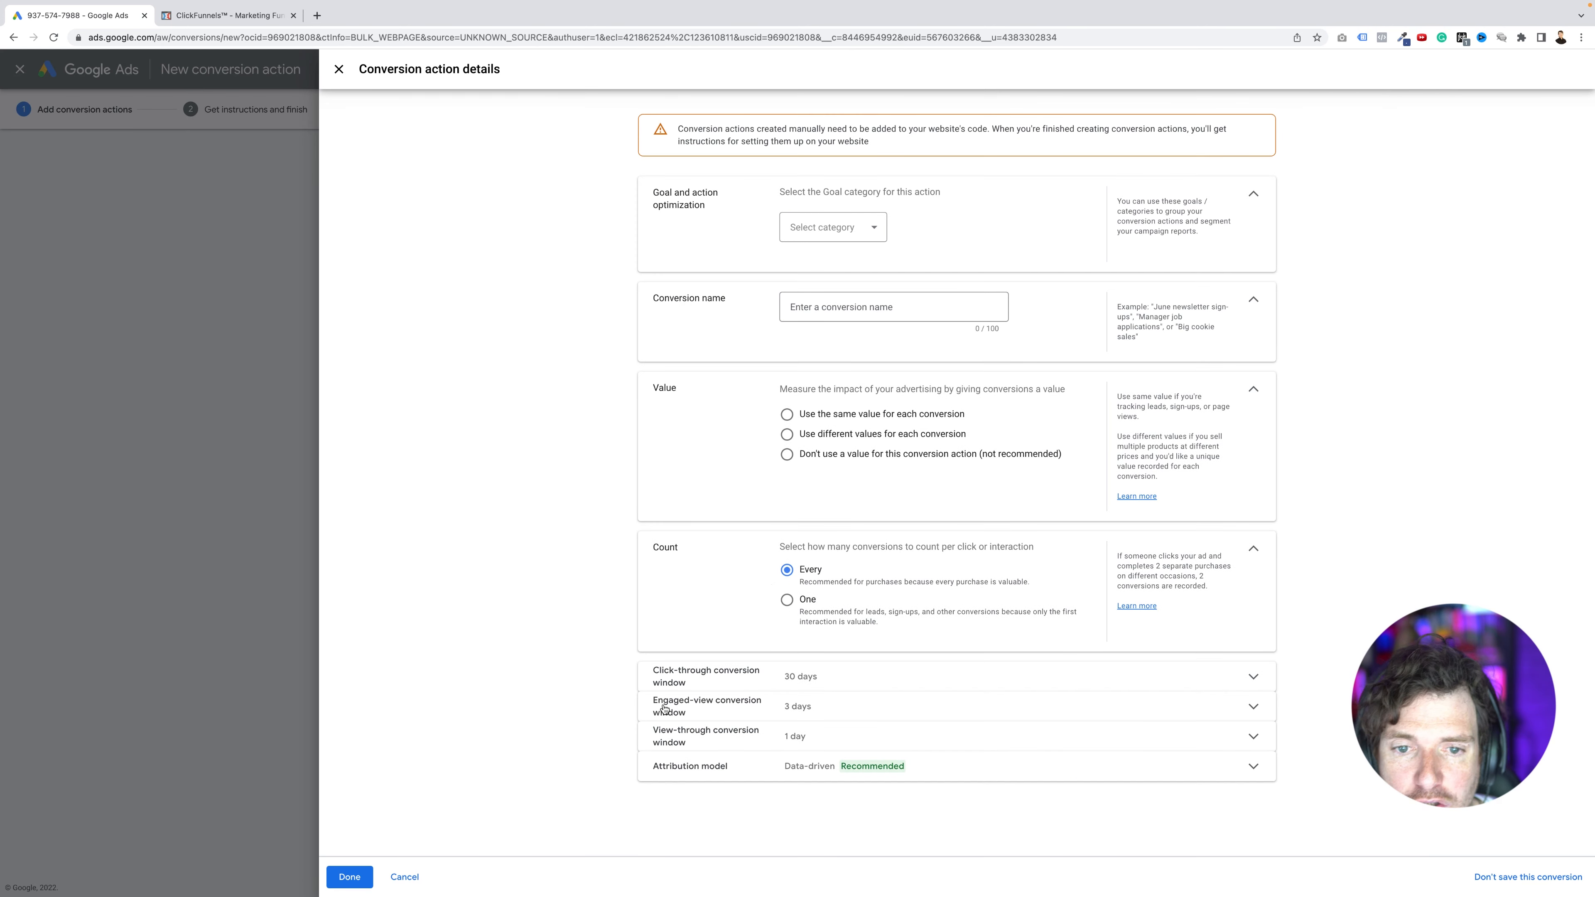
{"action": "left_click", "coordinate": [870, 229]}
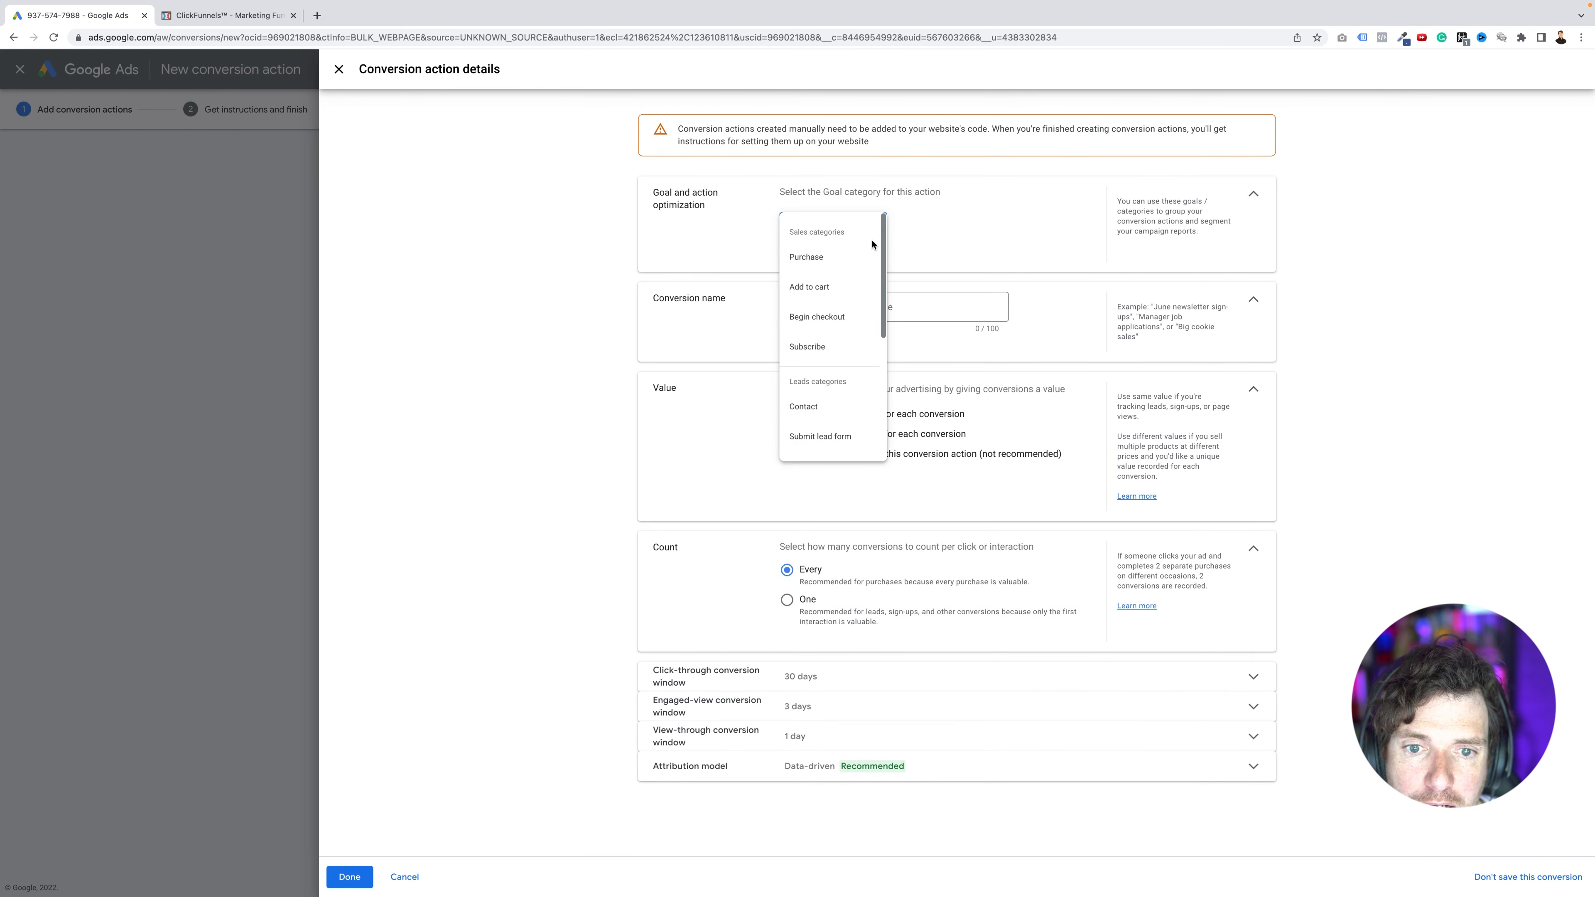
{"action": "left_click", "coordinate": [809, 258]}
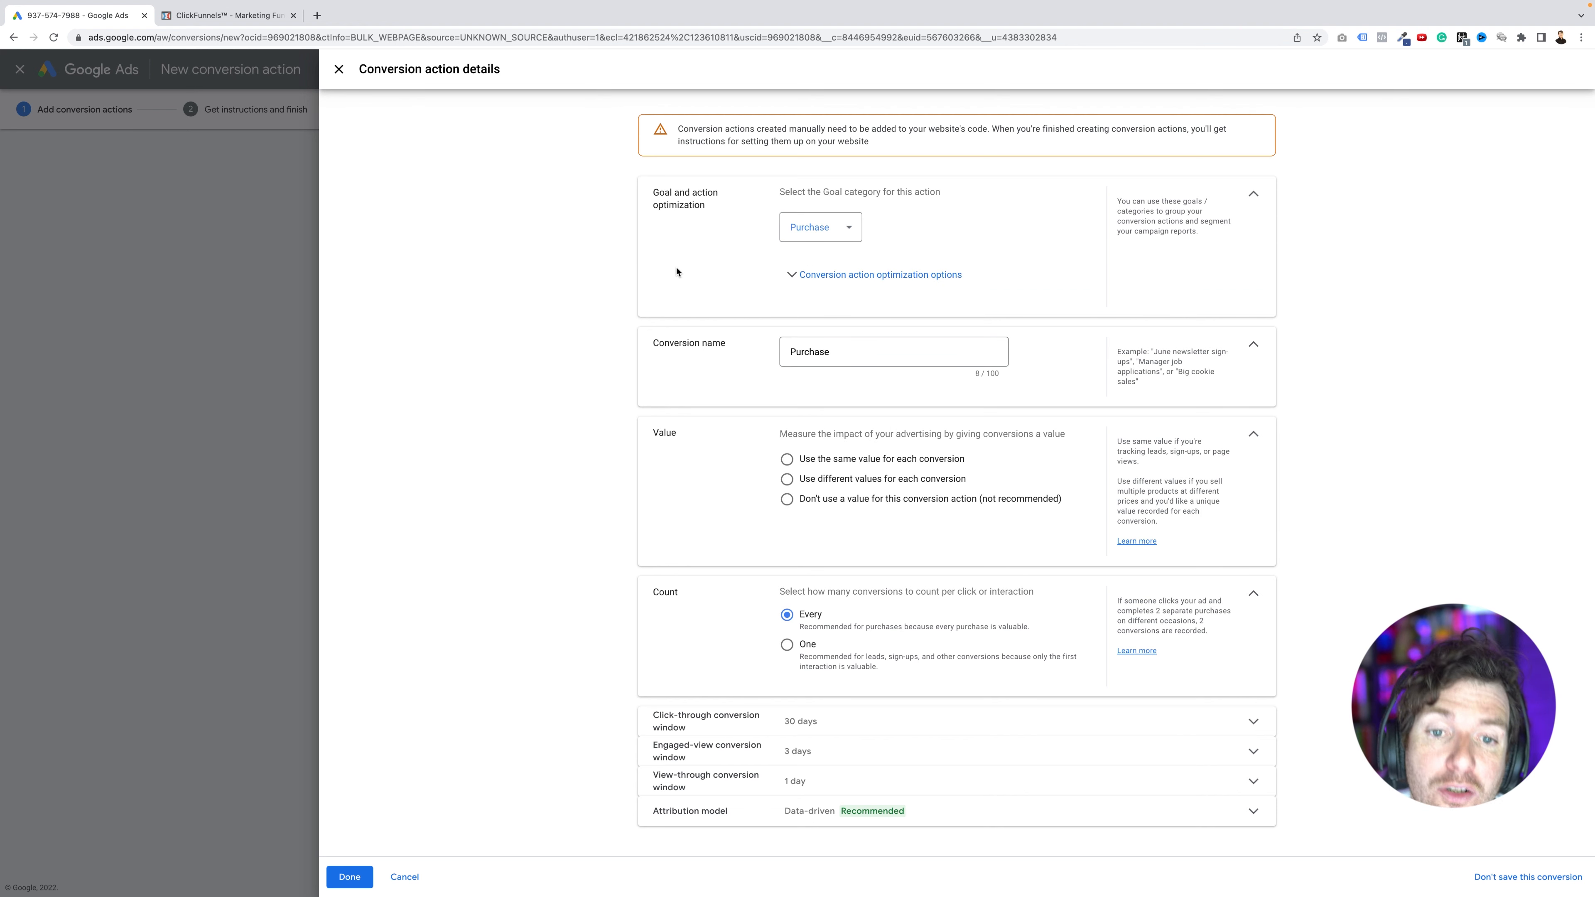
{"action": "left_click", "coordinate": [808, 350]}
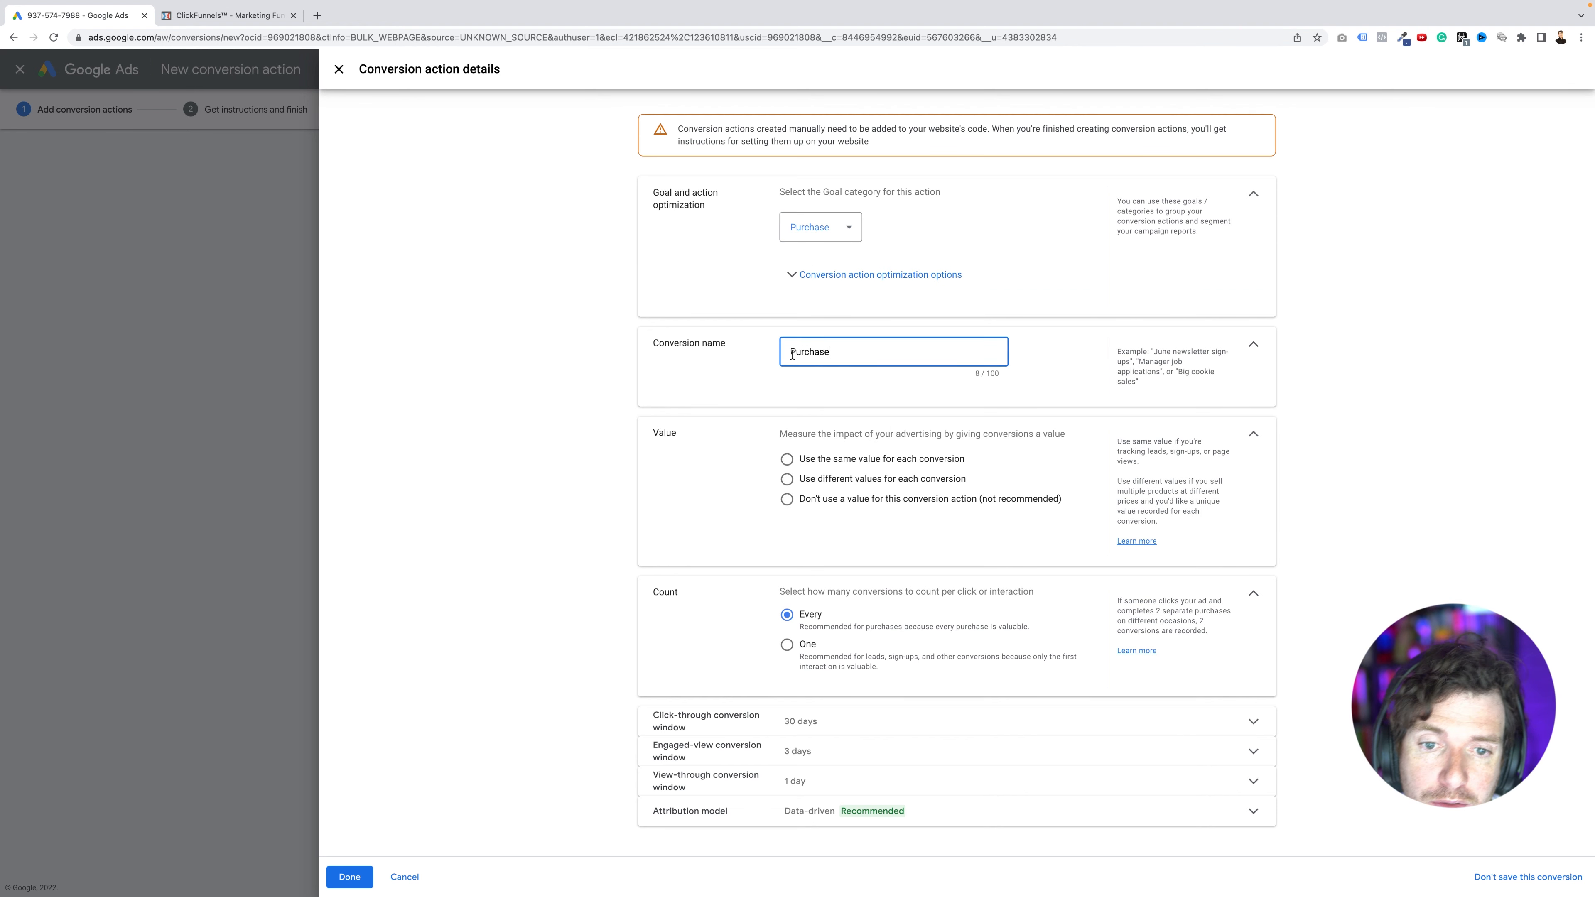
{"action": "type", "text": "YT"}
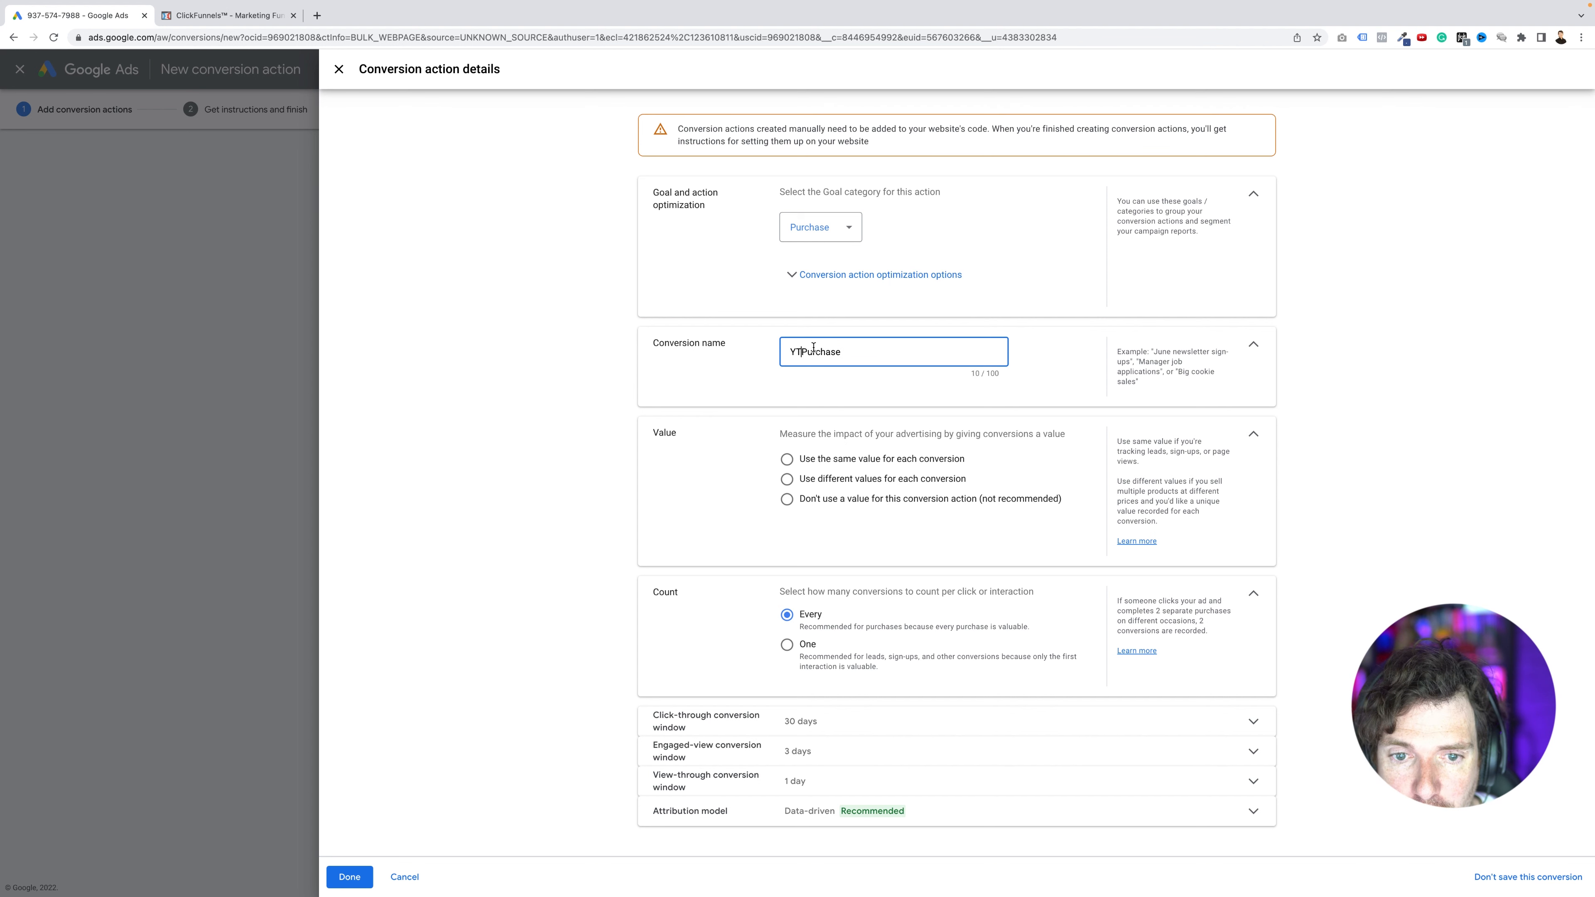
{"action": "type", "text": "Test -"}
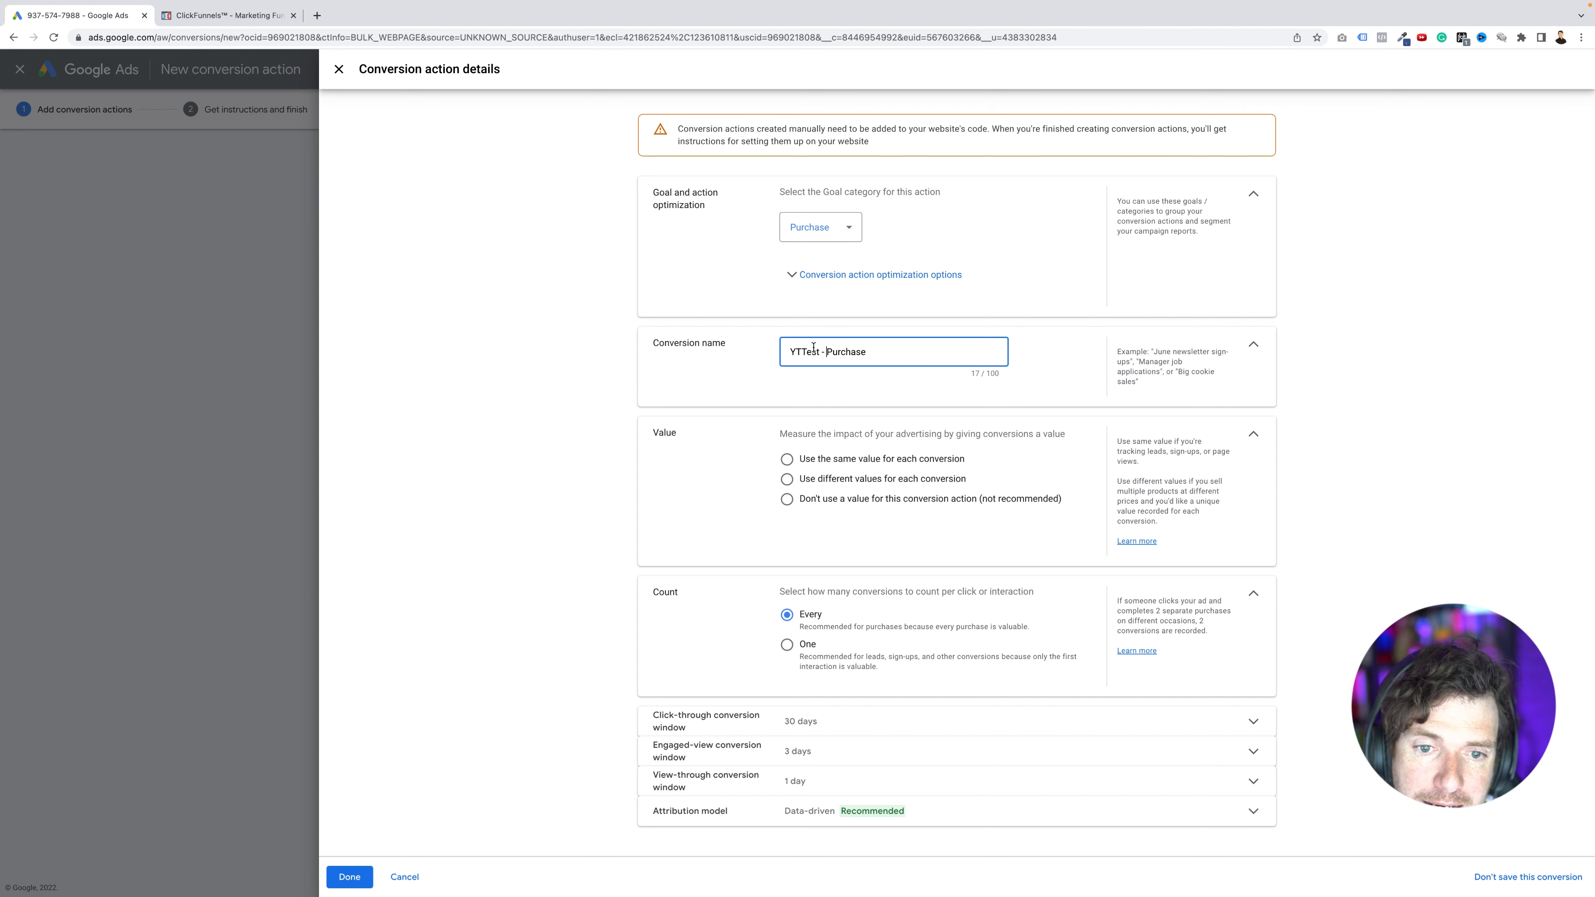
Step: Give every purchase conversion the same value of 97 US dollars, keep the count at Every, and save the action
{"action": "left_click", "coordinate": [786, 459]}
{"action": "double_click", "coordinate": [914, 521]}
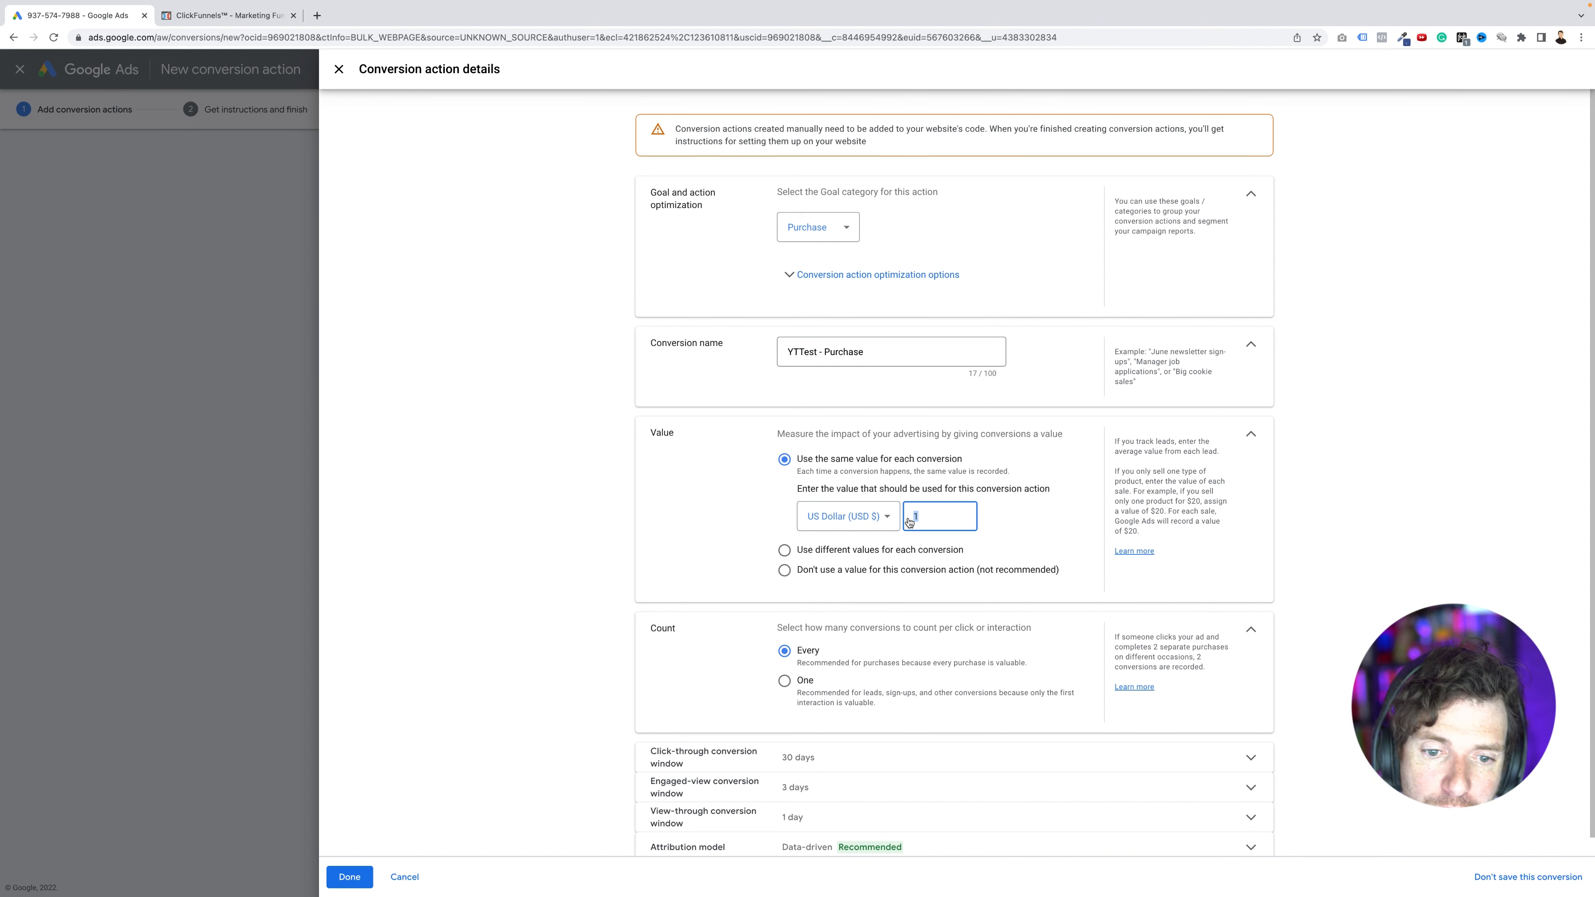
{"action": "left_click", "coordinate": [869, 550]}
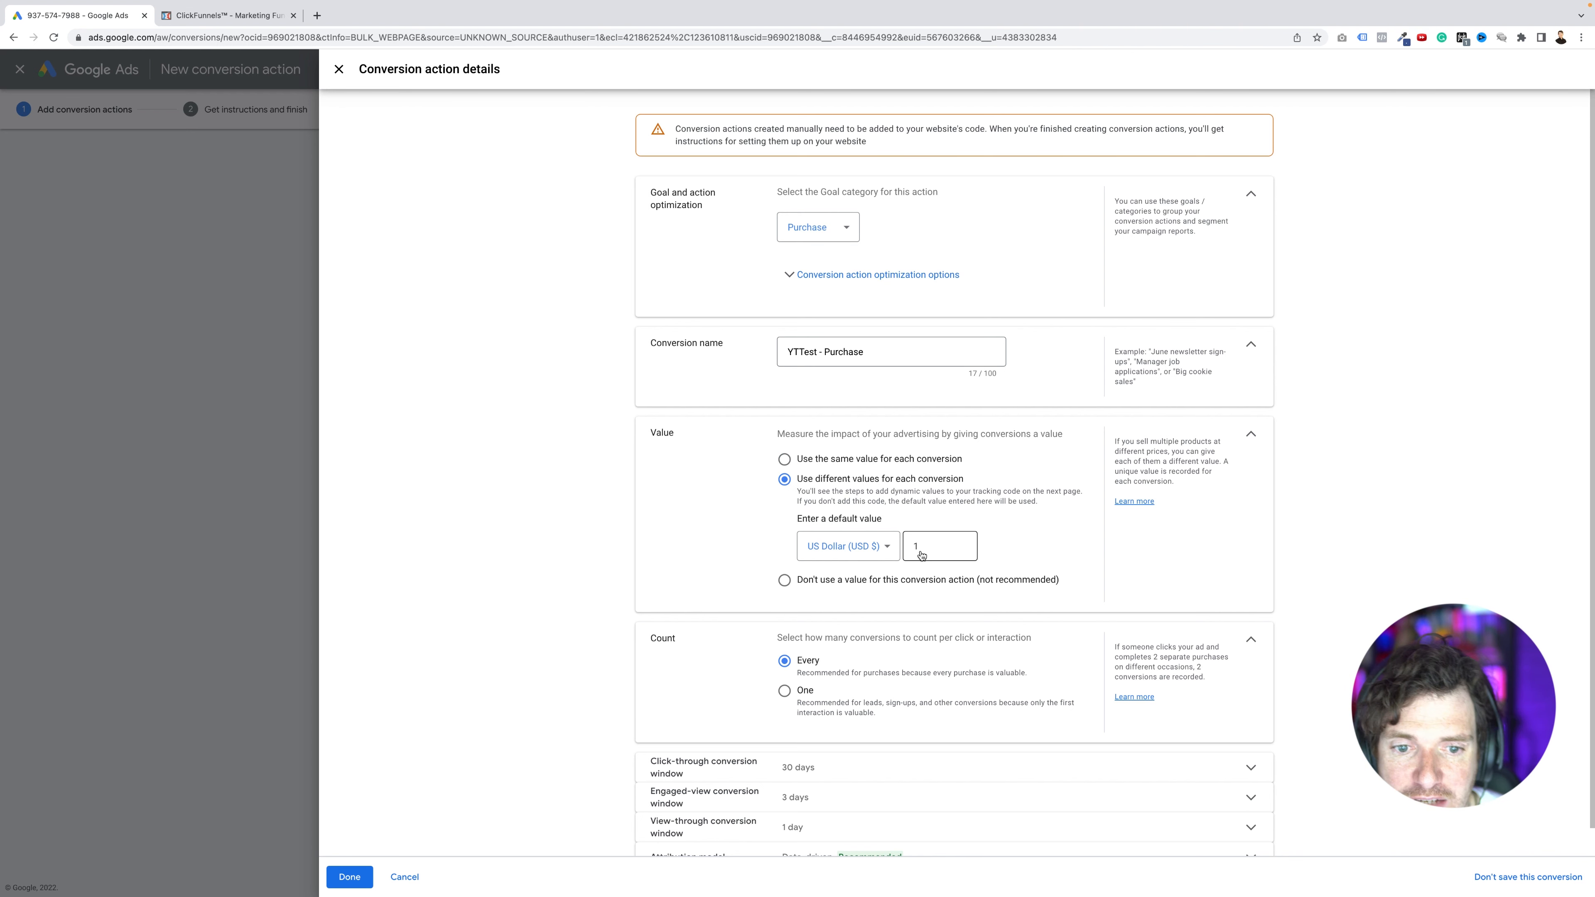
{"action": "left_click", "coordinate": [785, 459]}
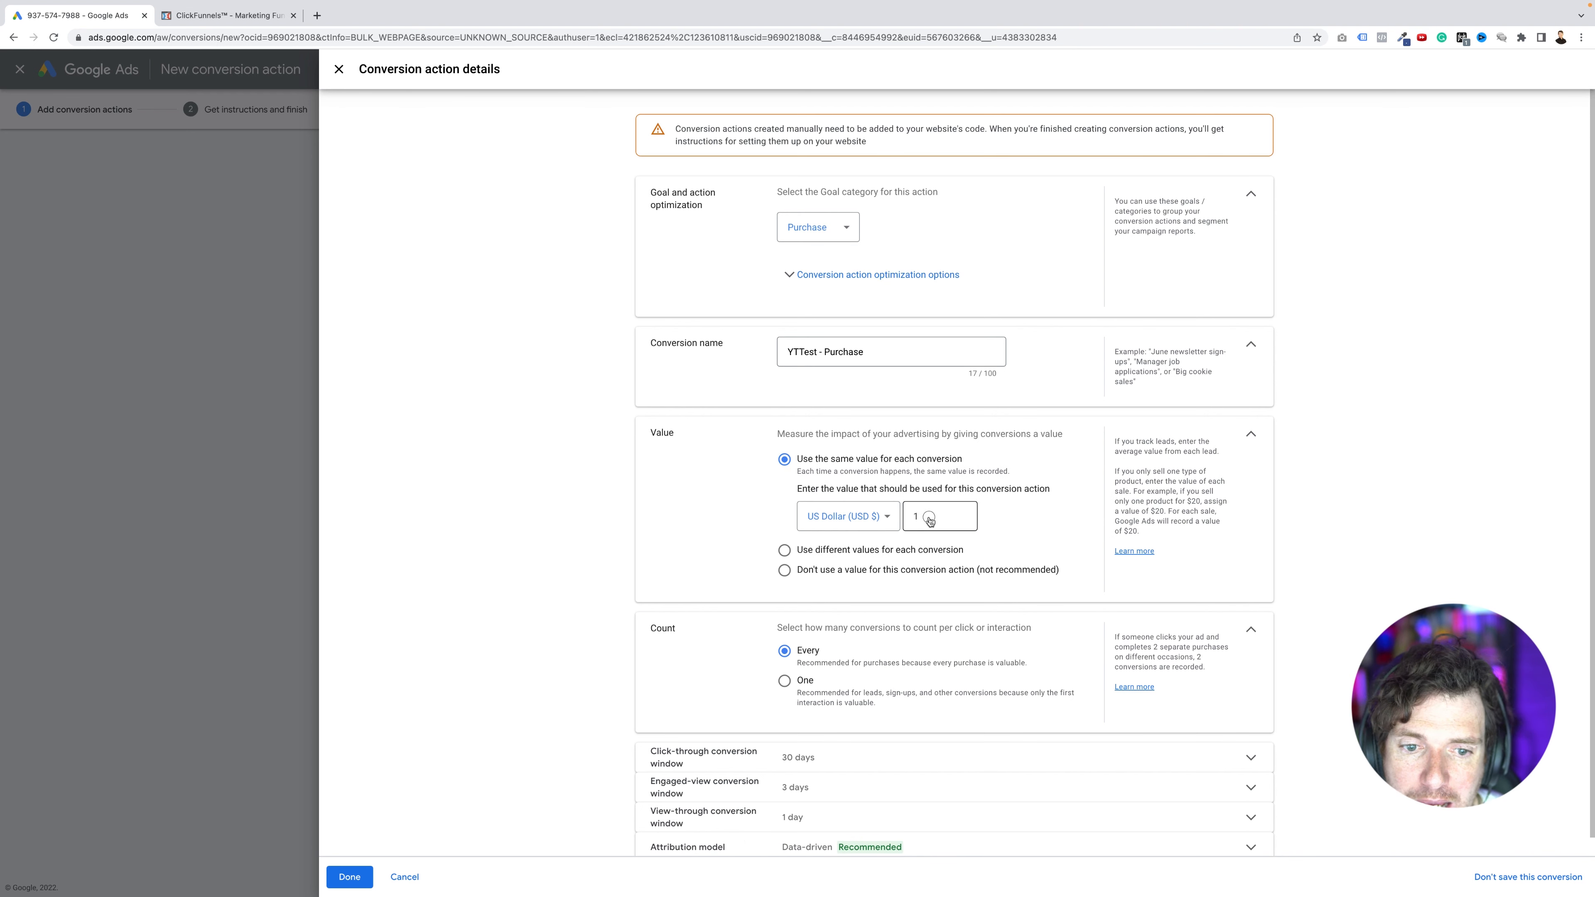
{"action": "left_click_drag", "start_coordinate": [930, 521], "coordinate": [907, 519]}
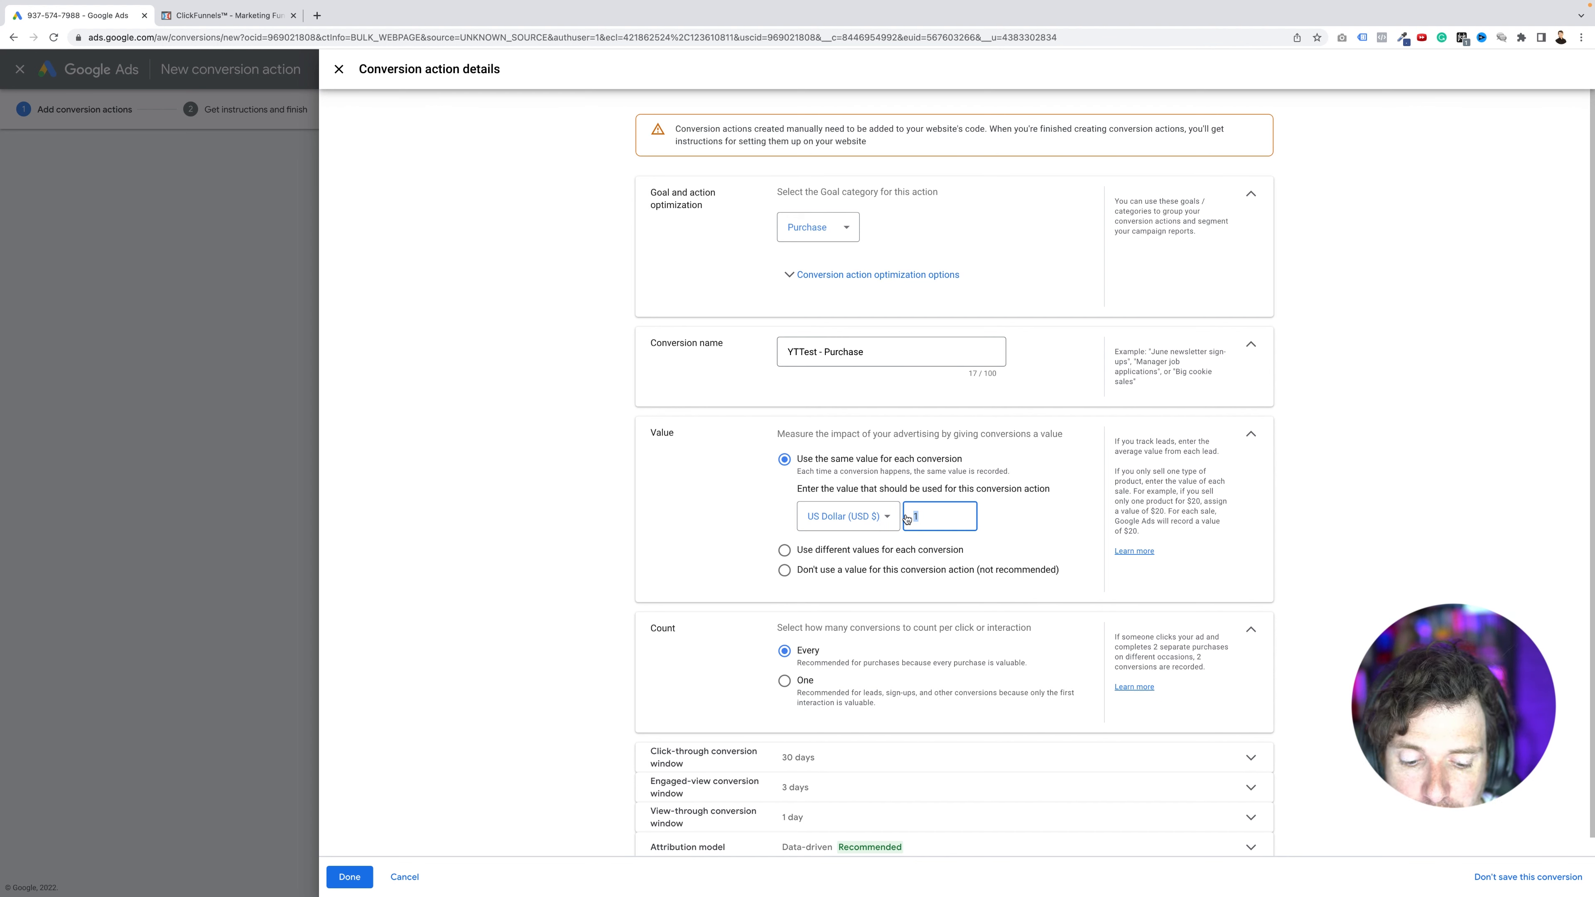
{"action": "type", "text": "97"}
{"action": "left_click", "coordinate": [1050, 512]}
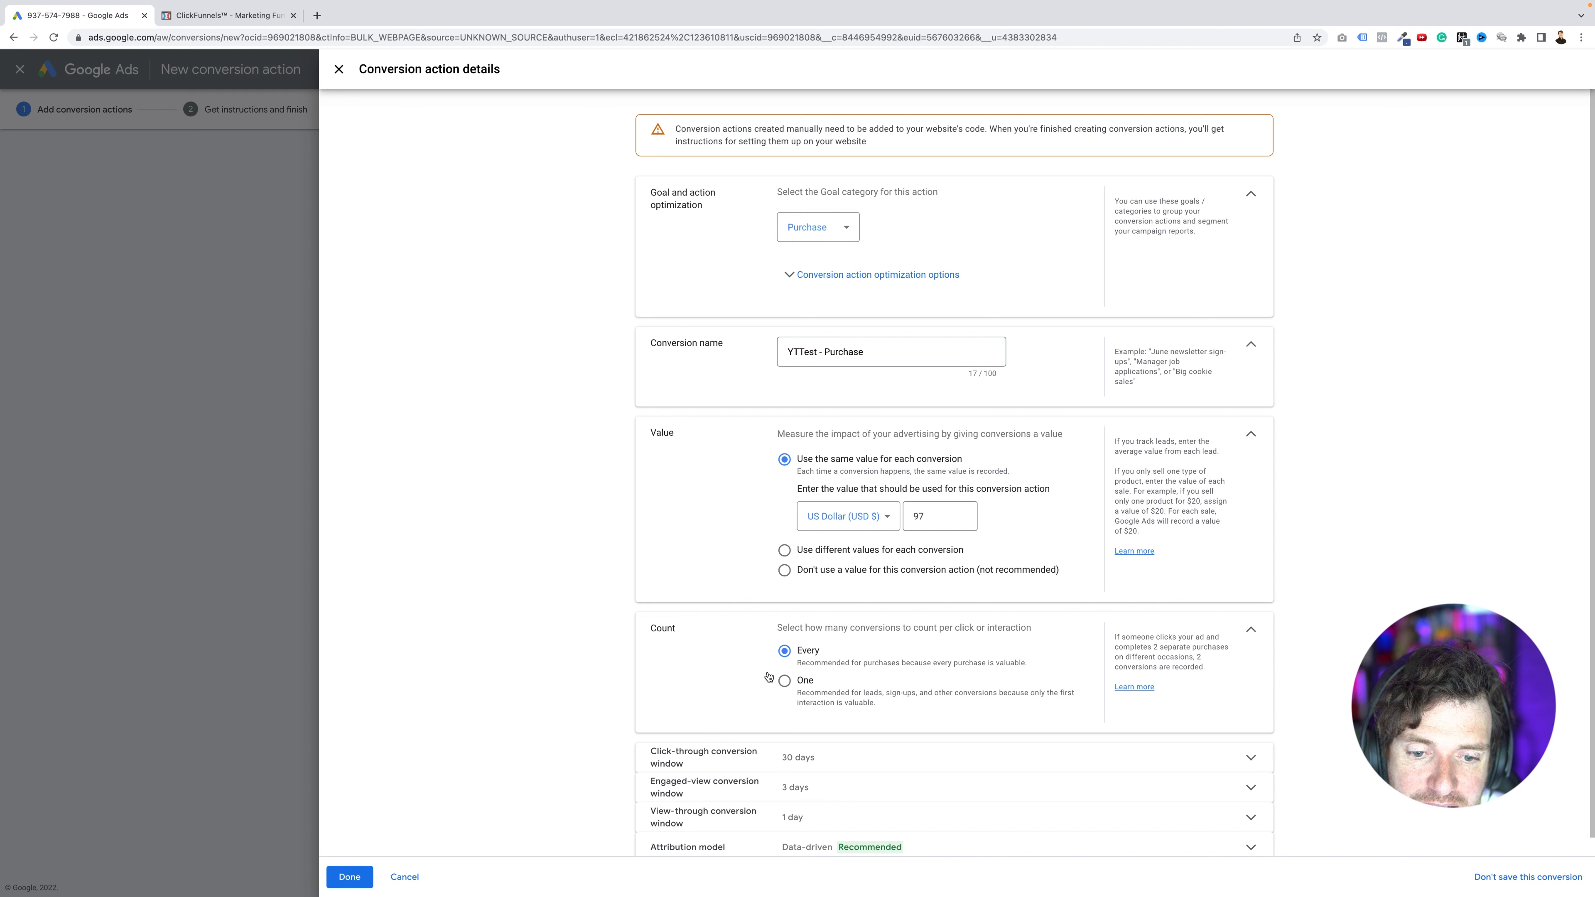
{"action": "scroll", "coordinate": [532, 717], "scroll_direction": "down", "scroll_amount": 1}
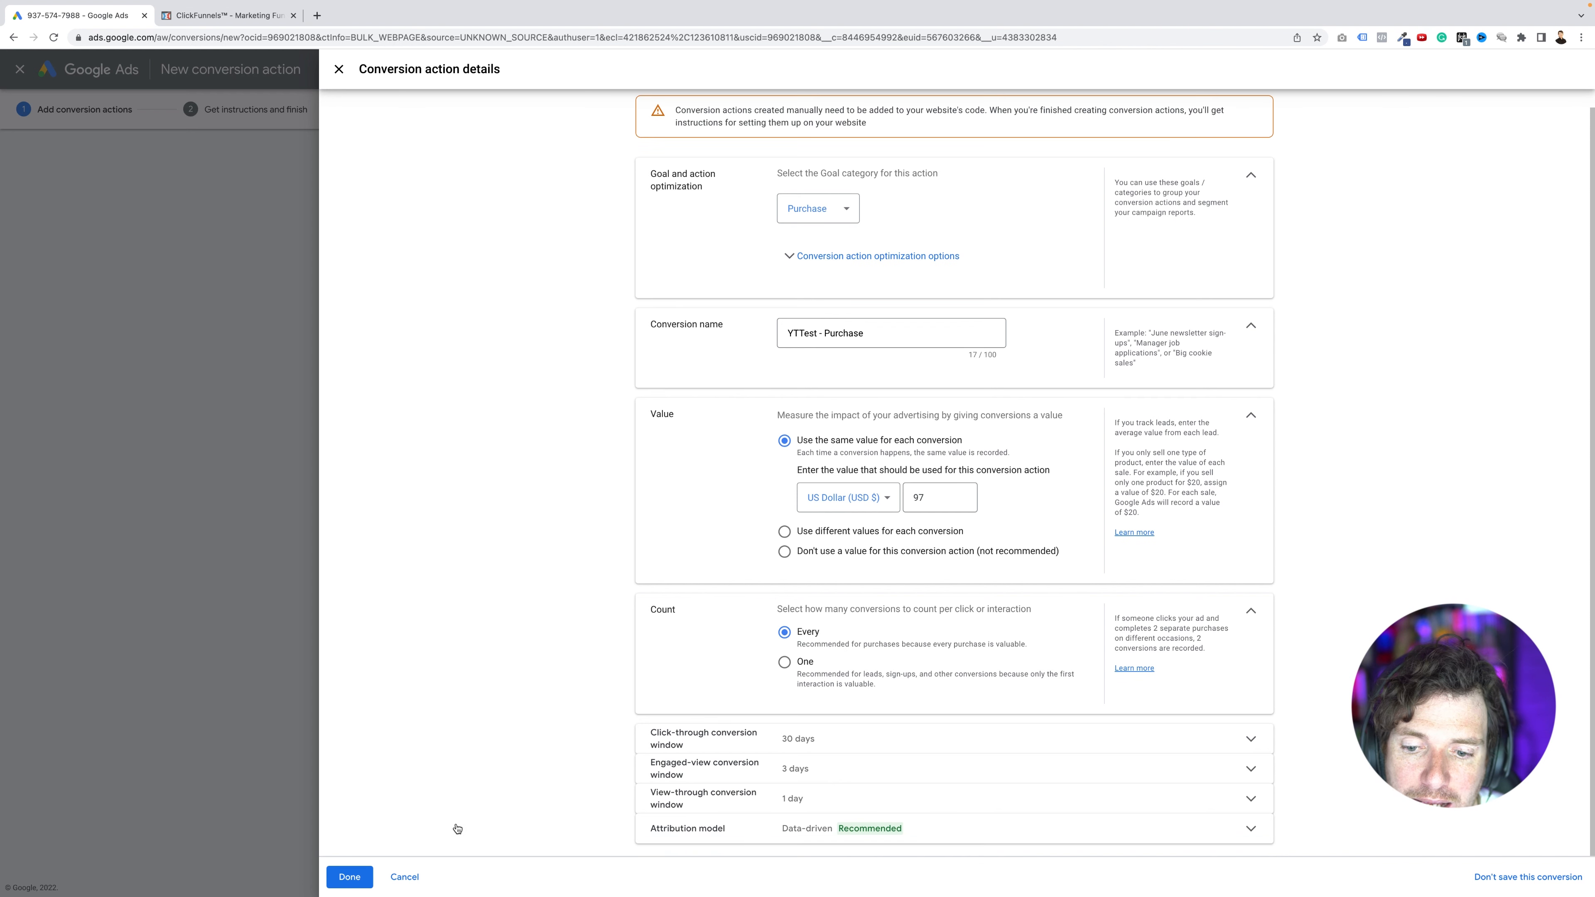
{"action": "left_click", "coordinate": [350, 877]}
Step: Save the three conversion actions and copy the HTML global site tag from the installation instructions
{"action": "scroll", "coordinate": [1193, 722], "scroll_direction": "down", "scroll_amount": 1}
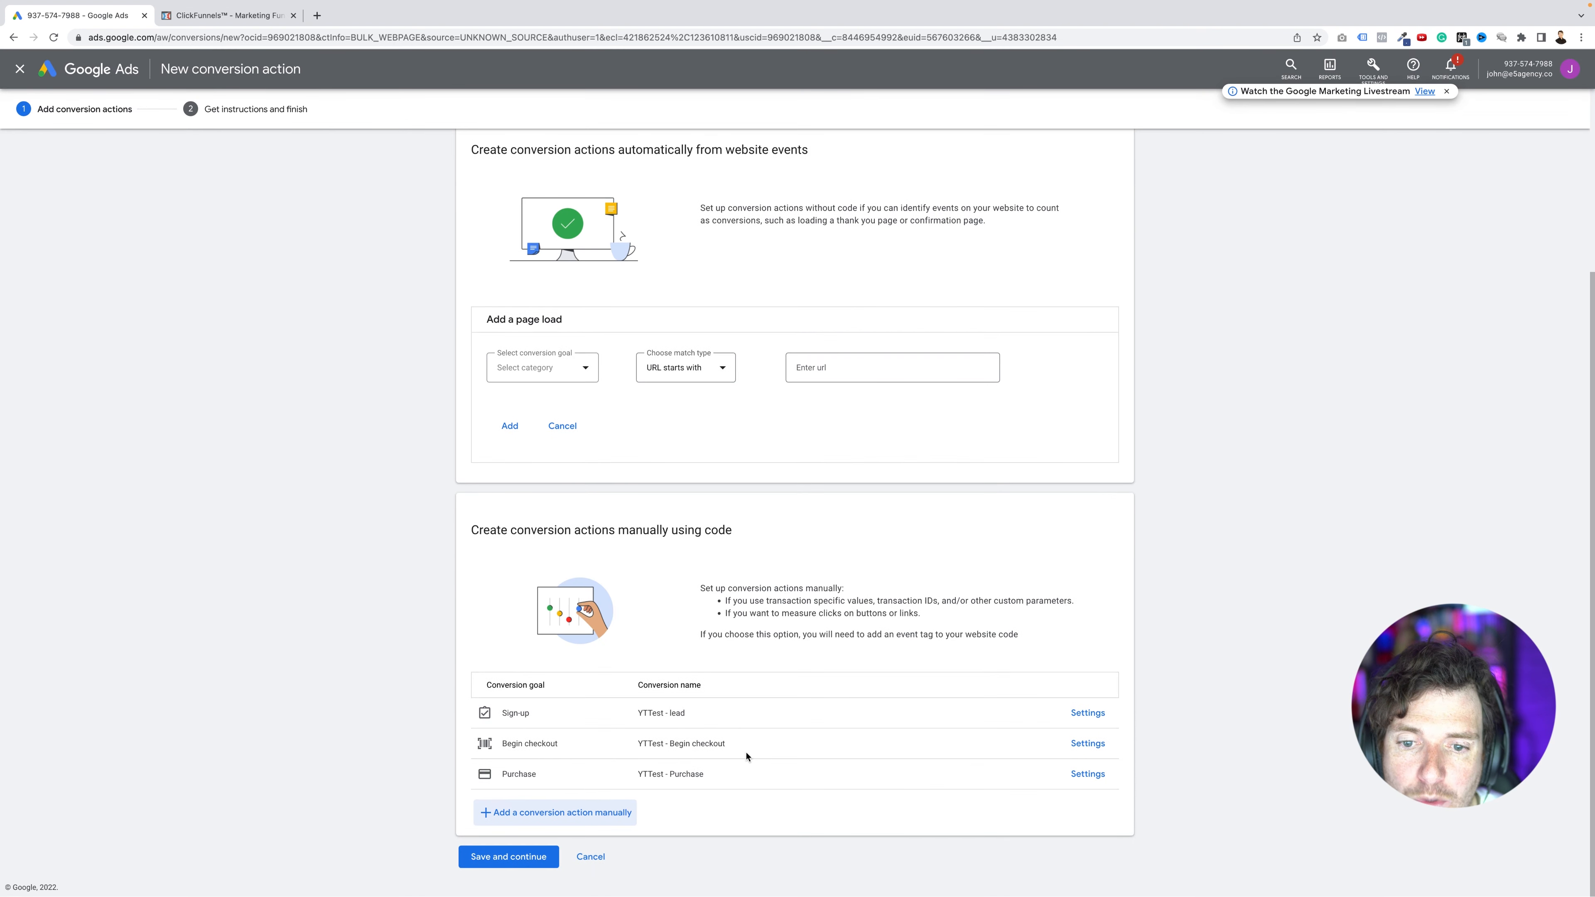
{"action": "left_click", "coordinate": [507, 857]}
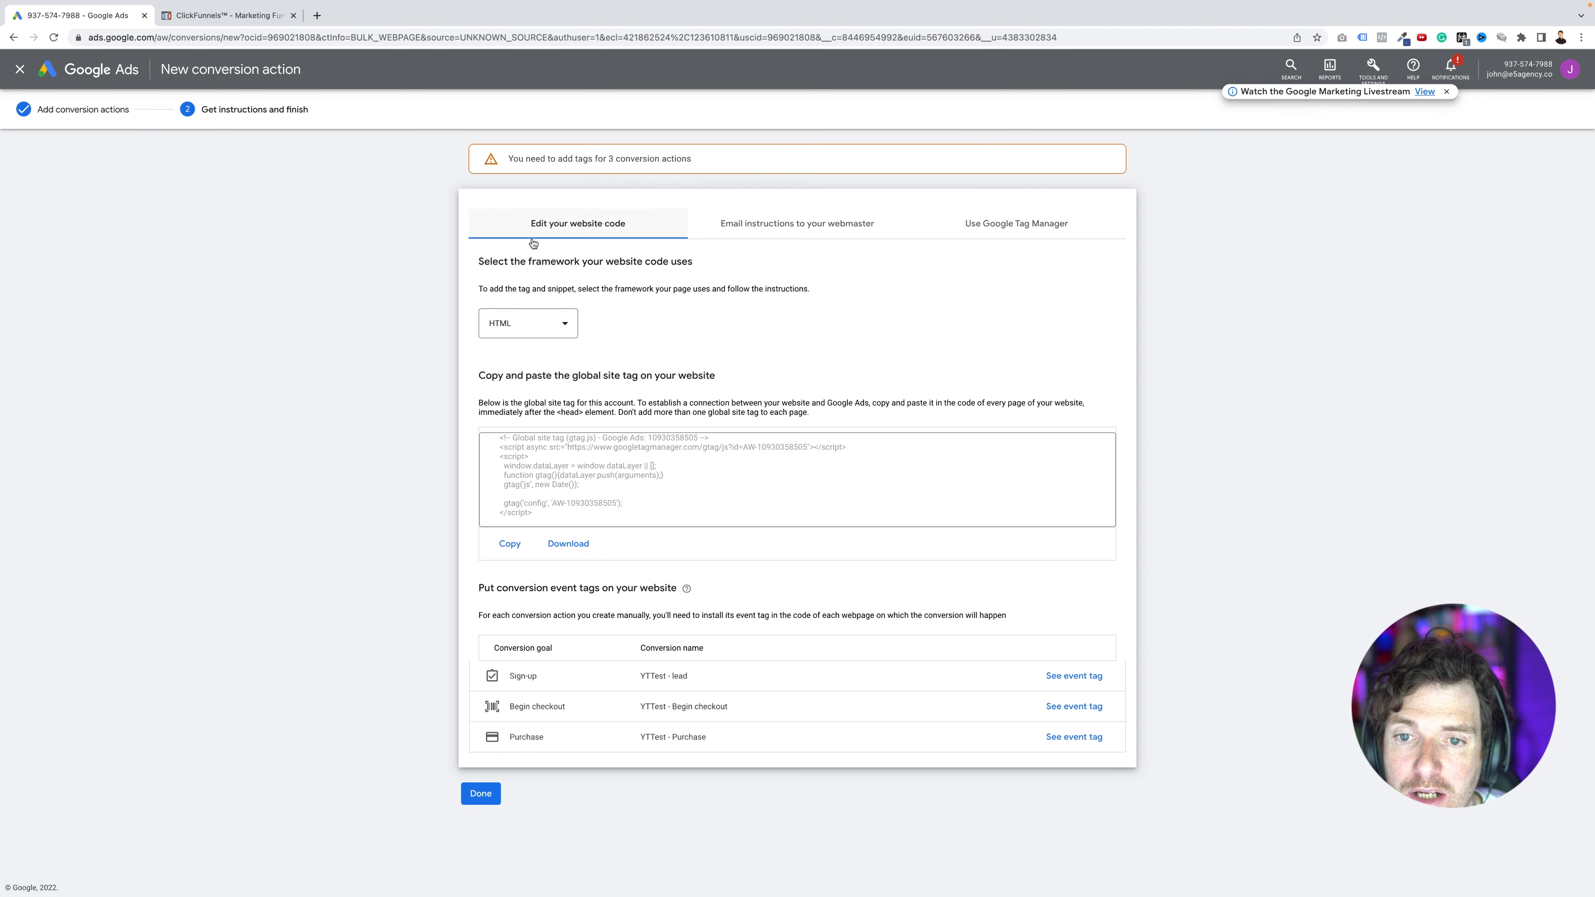
{"action": "left_click", "coordinate": [538, 455]}
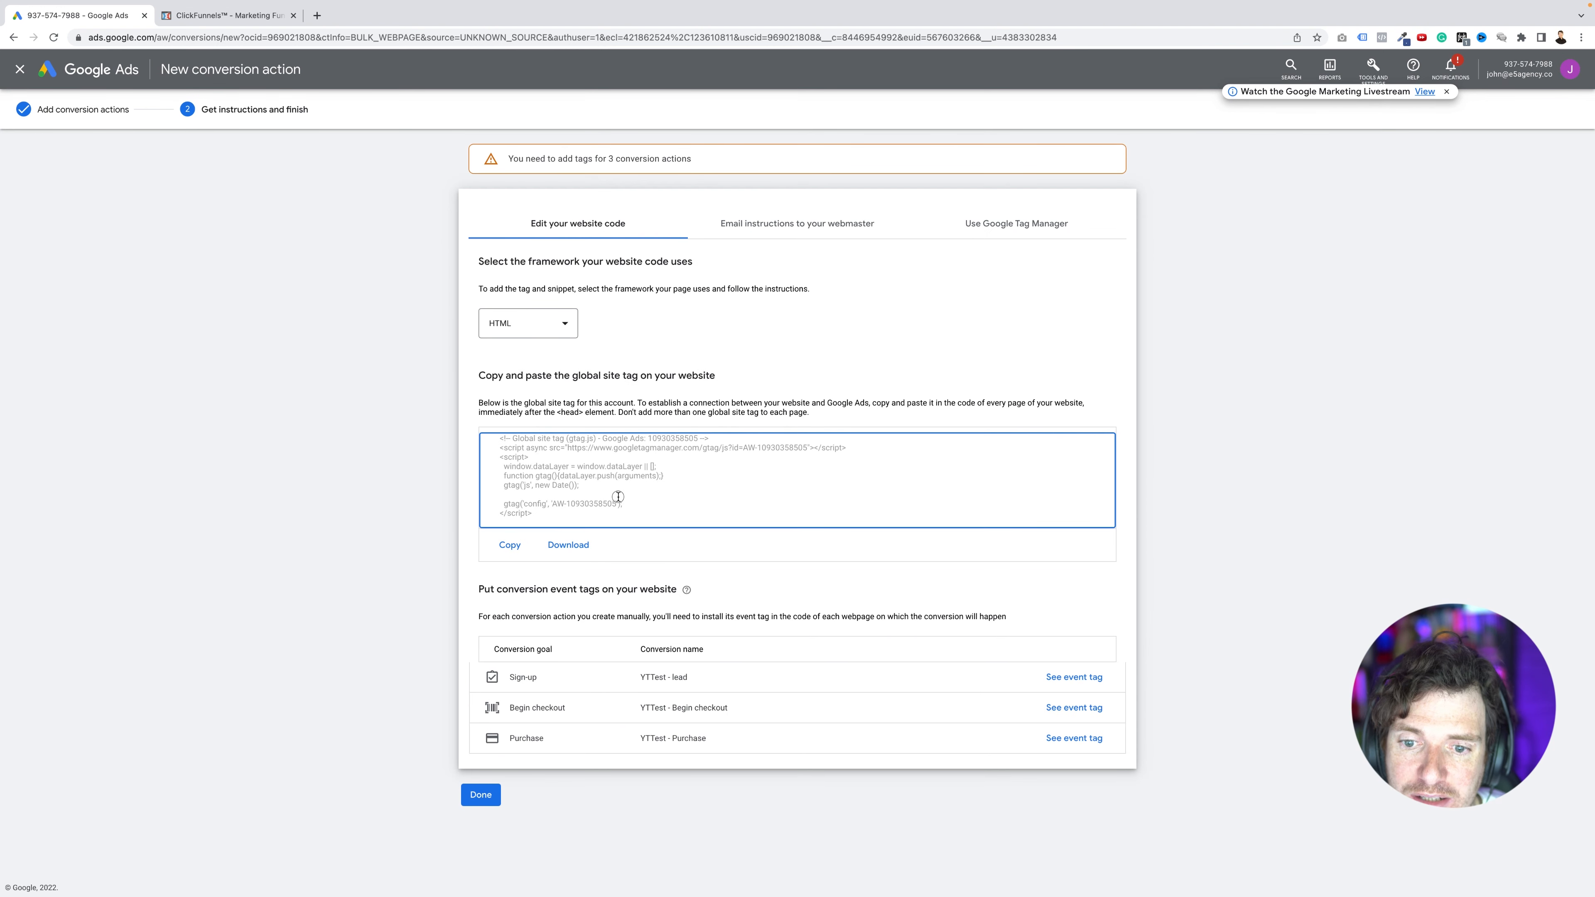
{"action": "key", "text": "ctrl+a"}
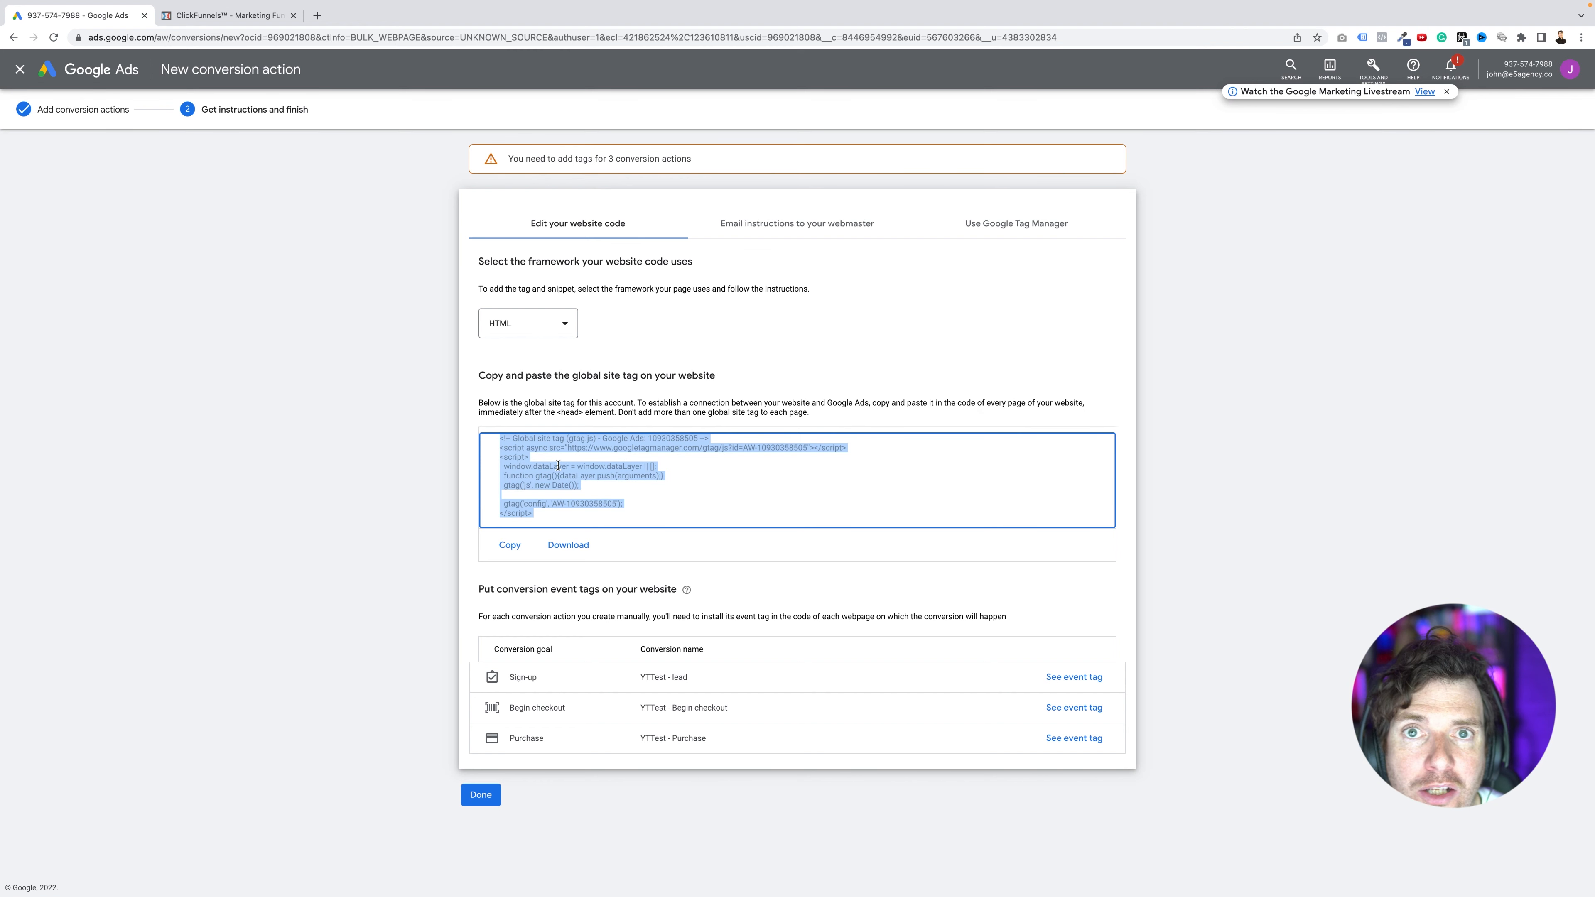
{"action": "left_click", "coordinate": [509, 544]}
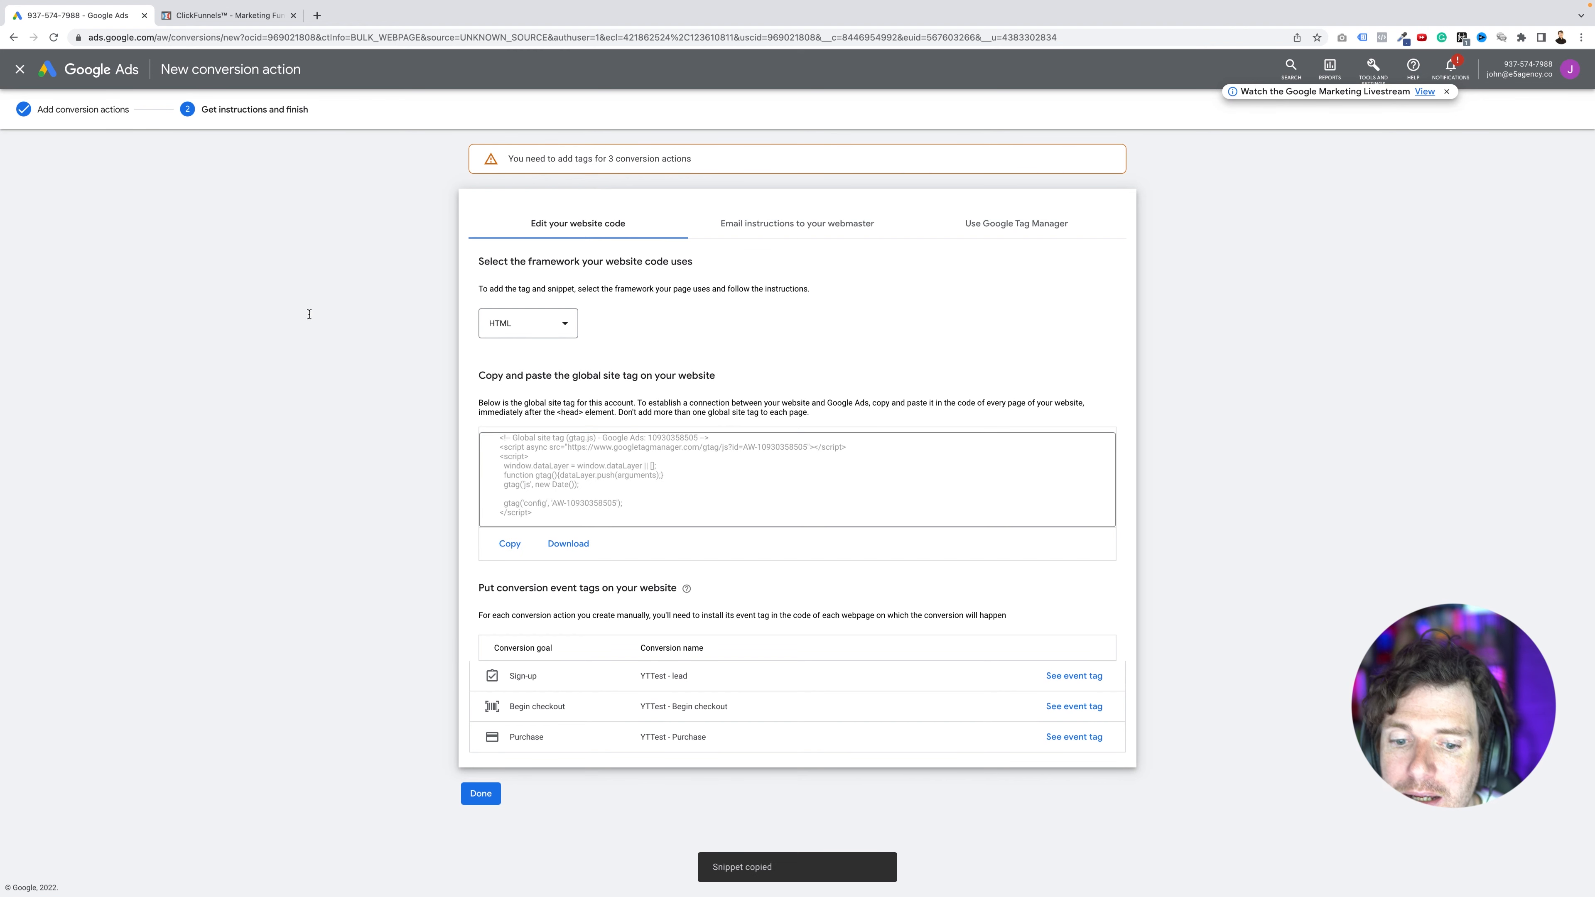
{"action": "left_click", "coordinate": [230, 16]}
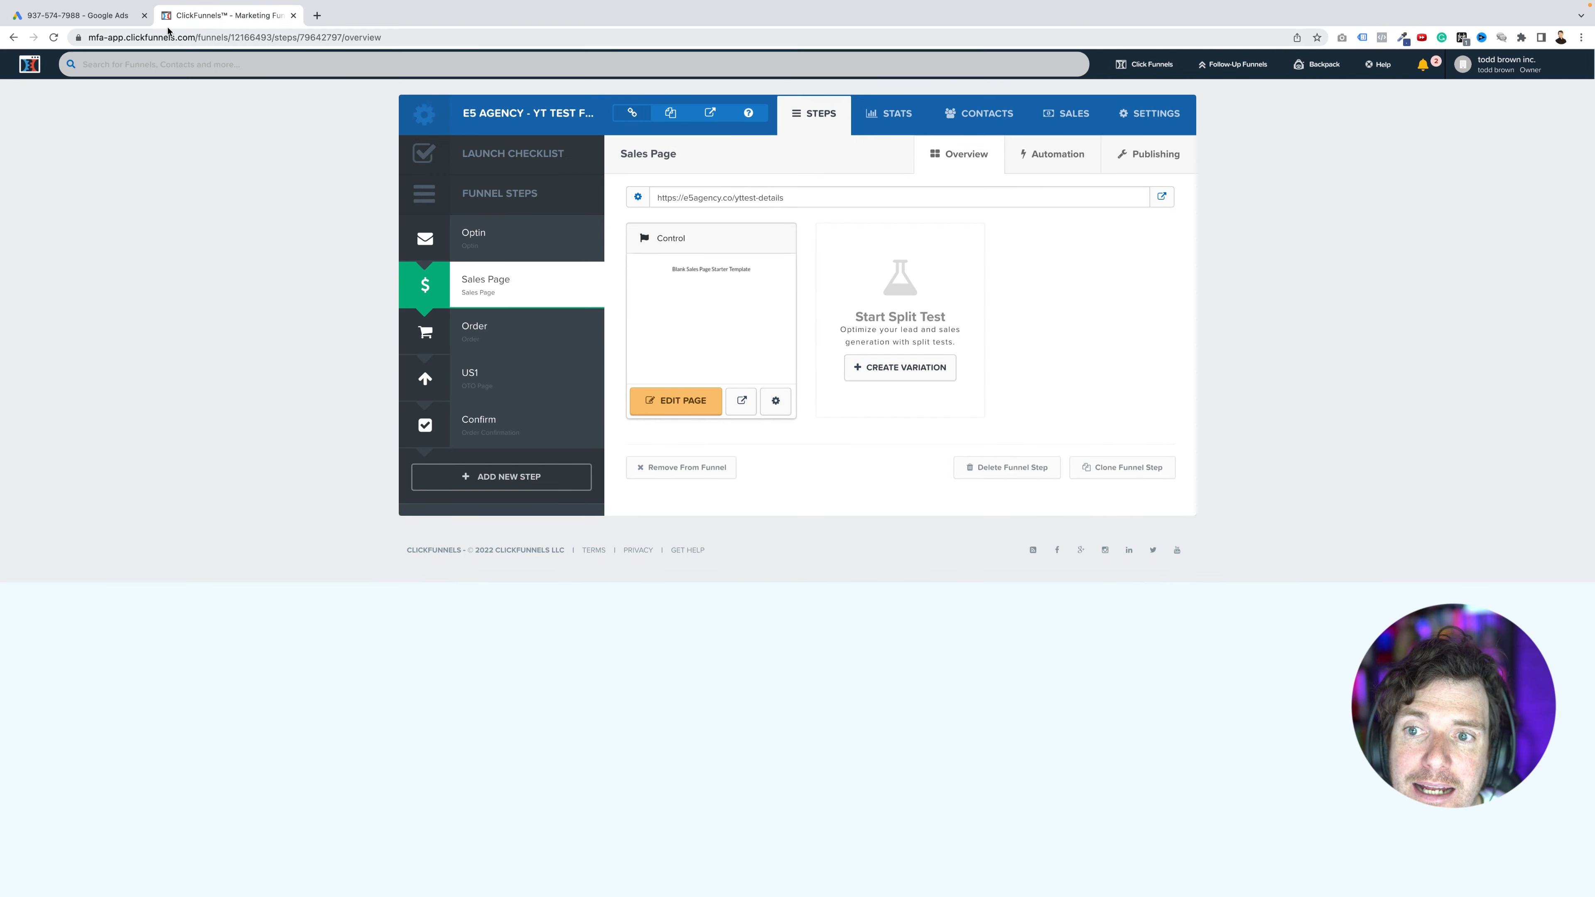
{"action": "left_click", "coordinate": [103, 18]}
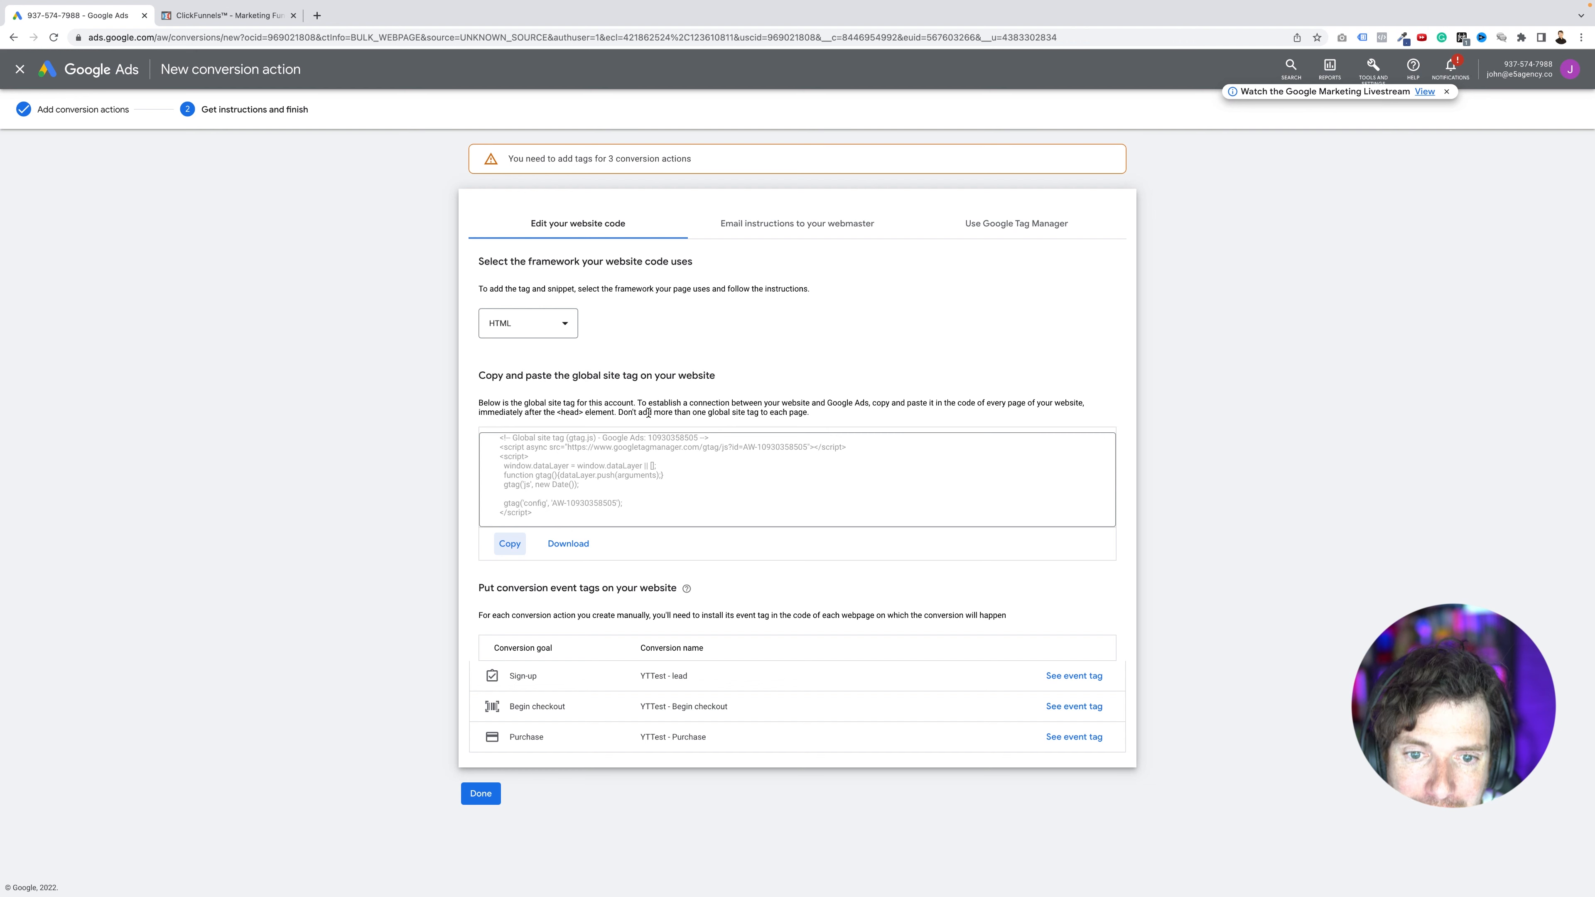
{"action": "left_click", "coordinate": [517, 551]}
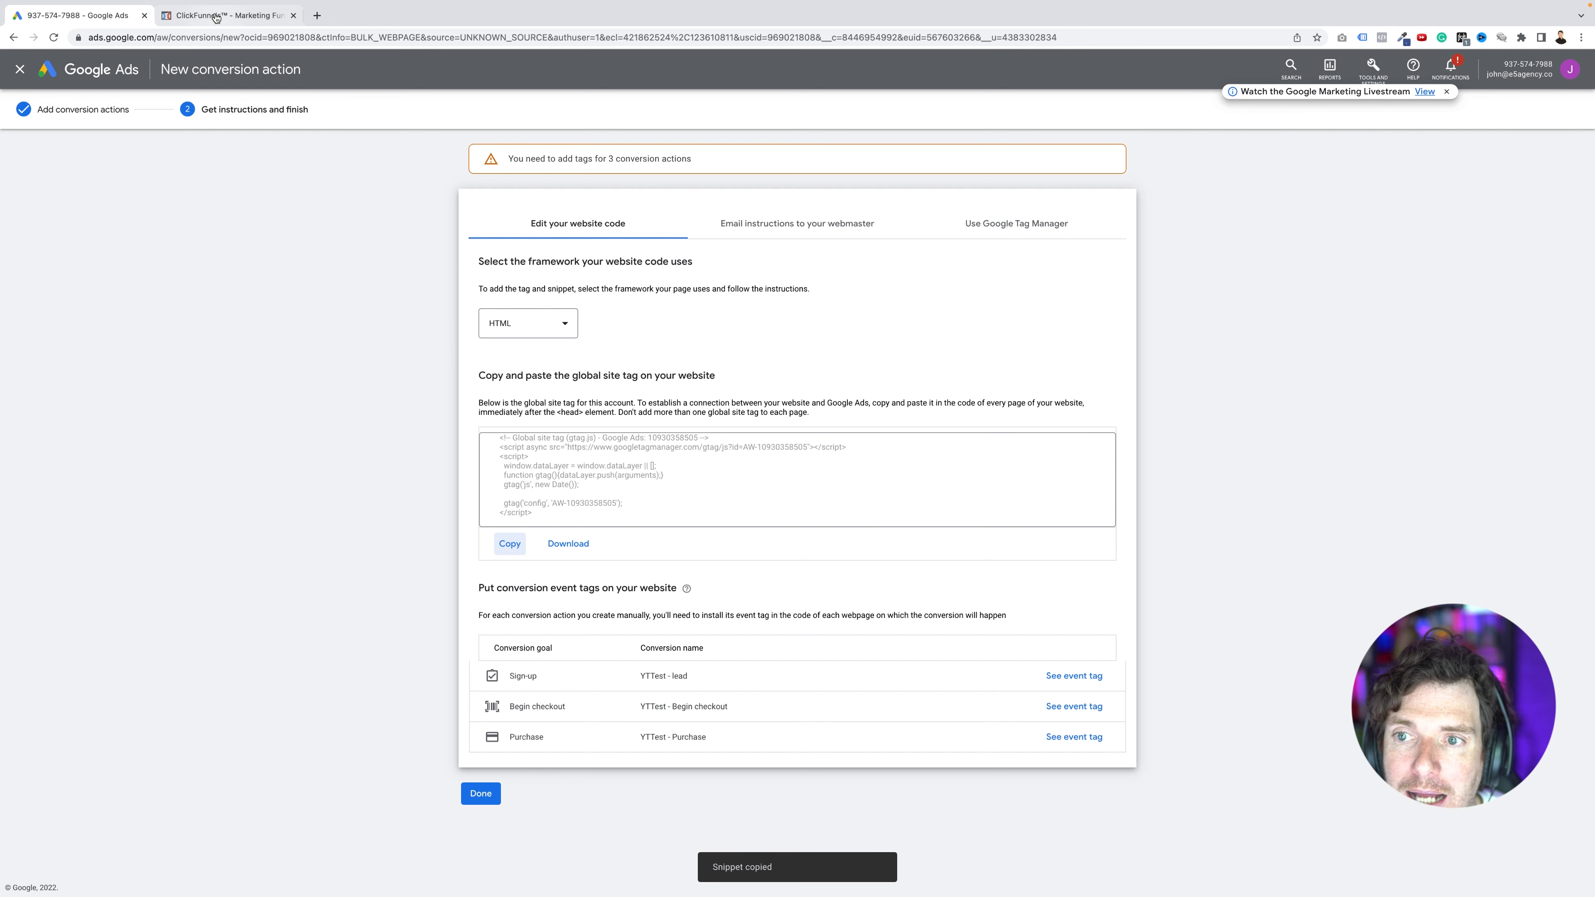
Step: Switch to ClickFunnels, paste the global site tag into the funnel's head tracking code, and save the funnel settings
{"action": "left_click", "coordinate": [219, 19]}
{"action": "left_click", "coordinate": [1167, 115]}
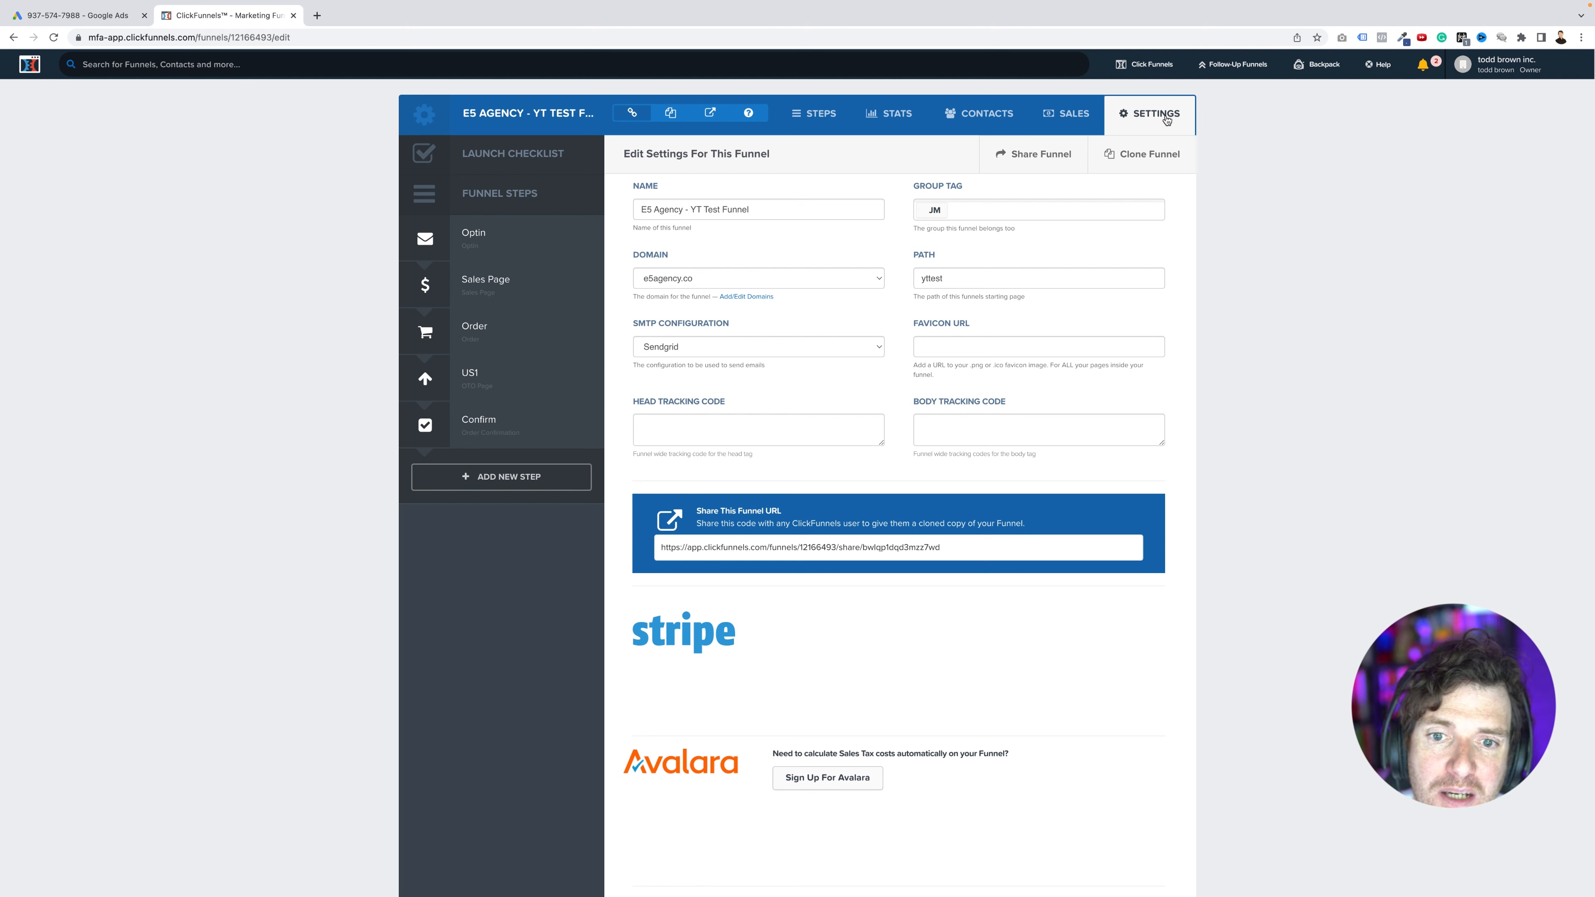
{"action": "left_click", "coordinate": [667, 422]}
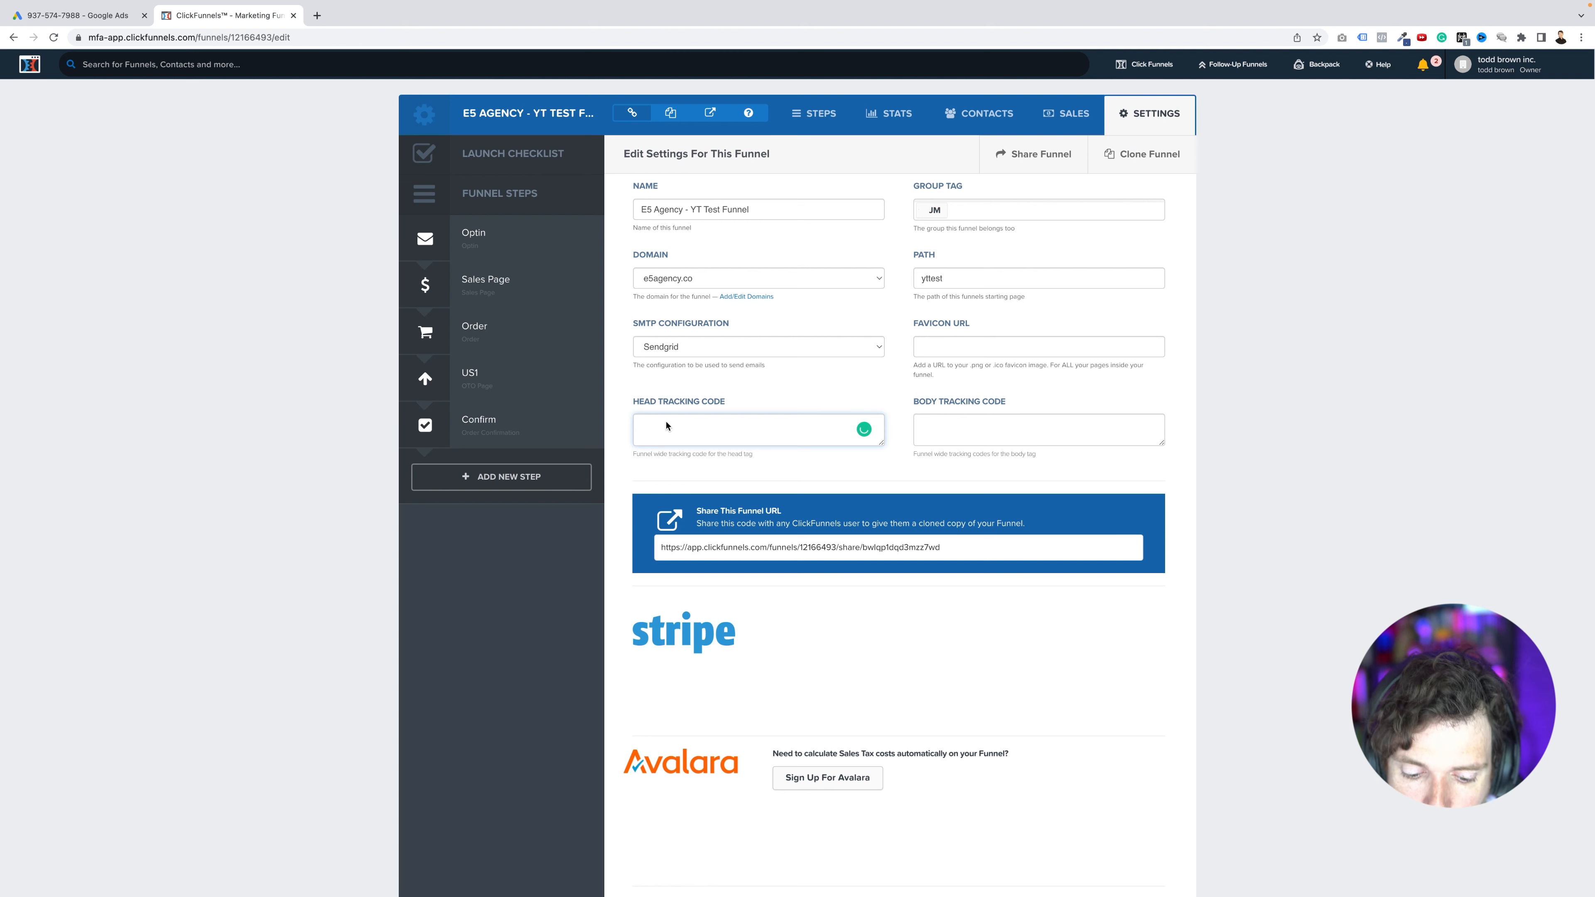
{"action": "key", "text": "super+v"}
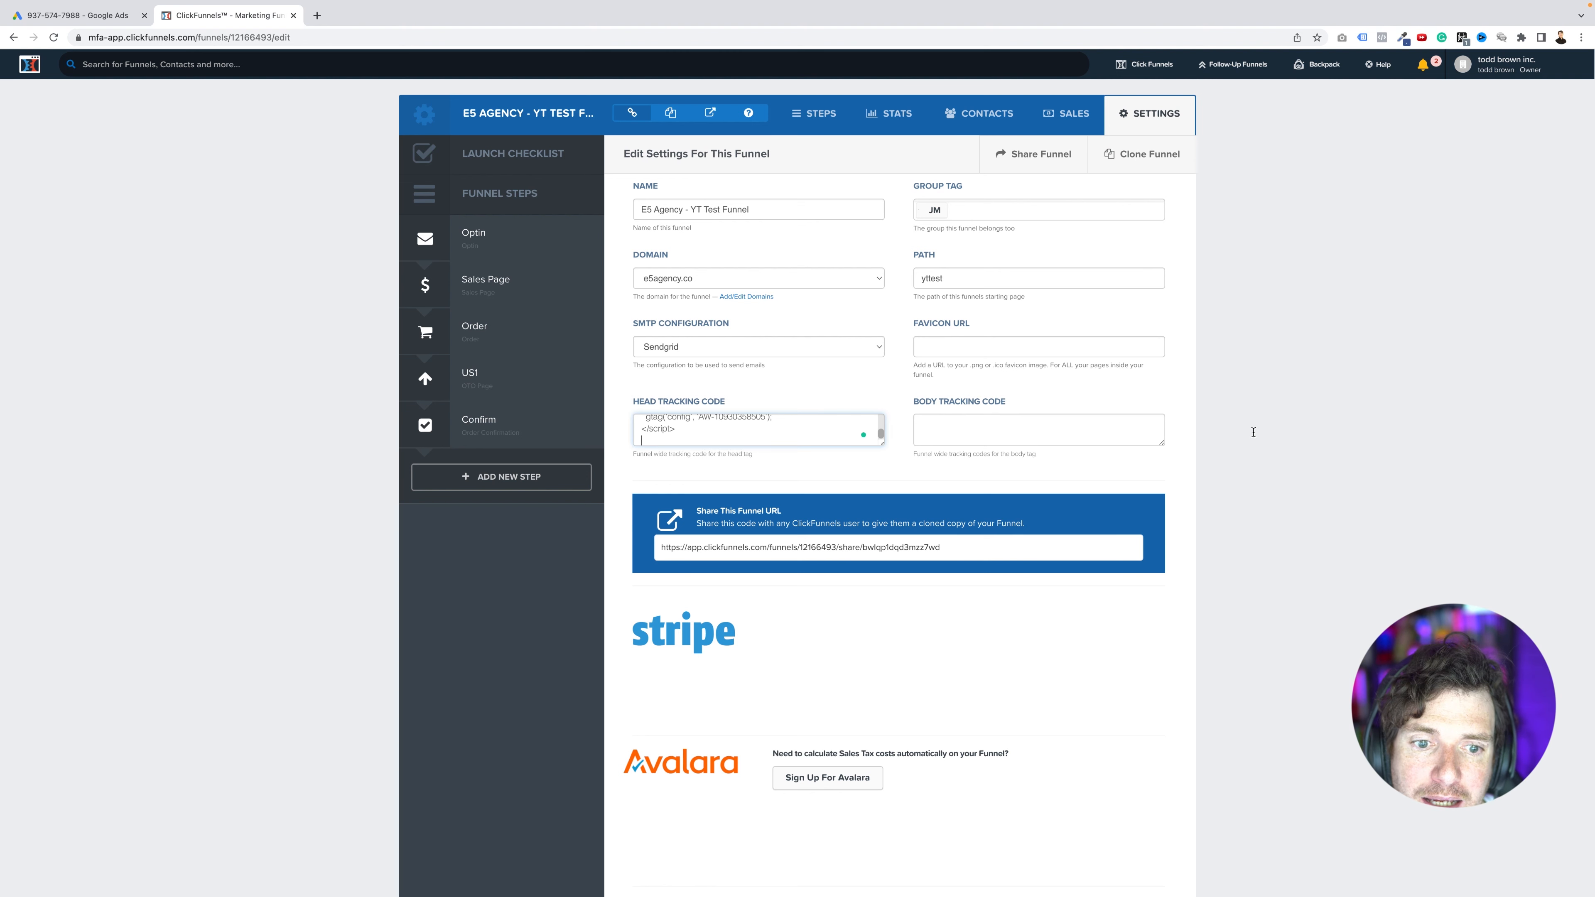
{"action": "left_click_drag", "start_coordinate": [882, 443], "coordinate": [943, 603]}
{"action": "left_click_drag", "start_coordinate": [667, 426], "coordinate": [767, 493]}
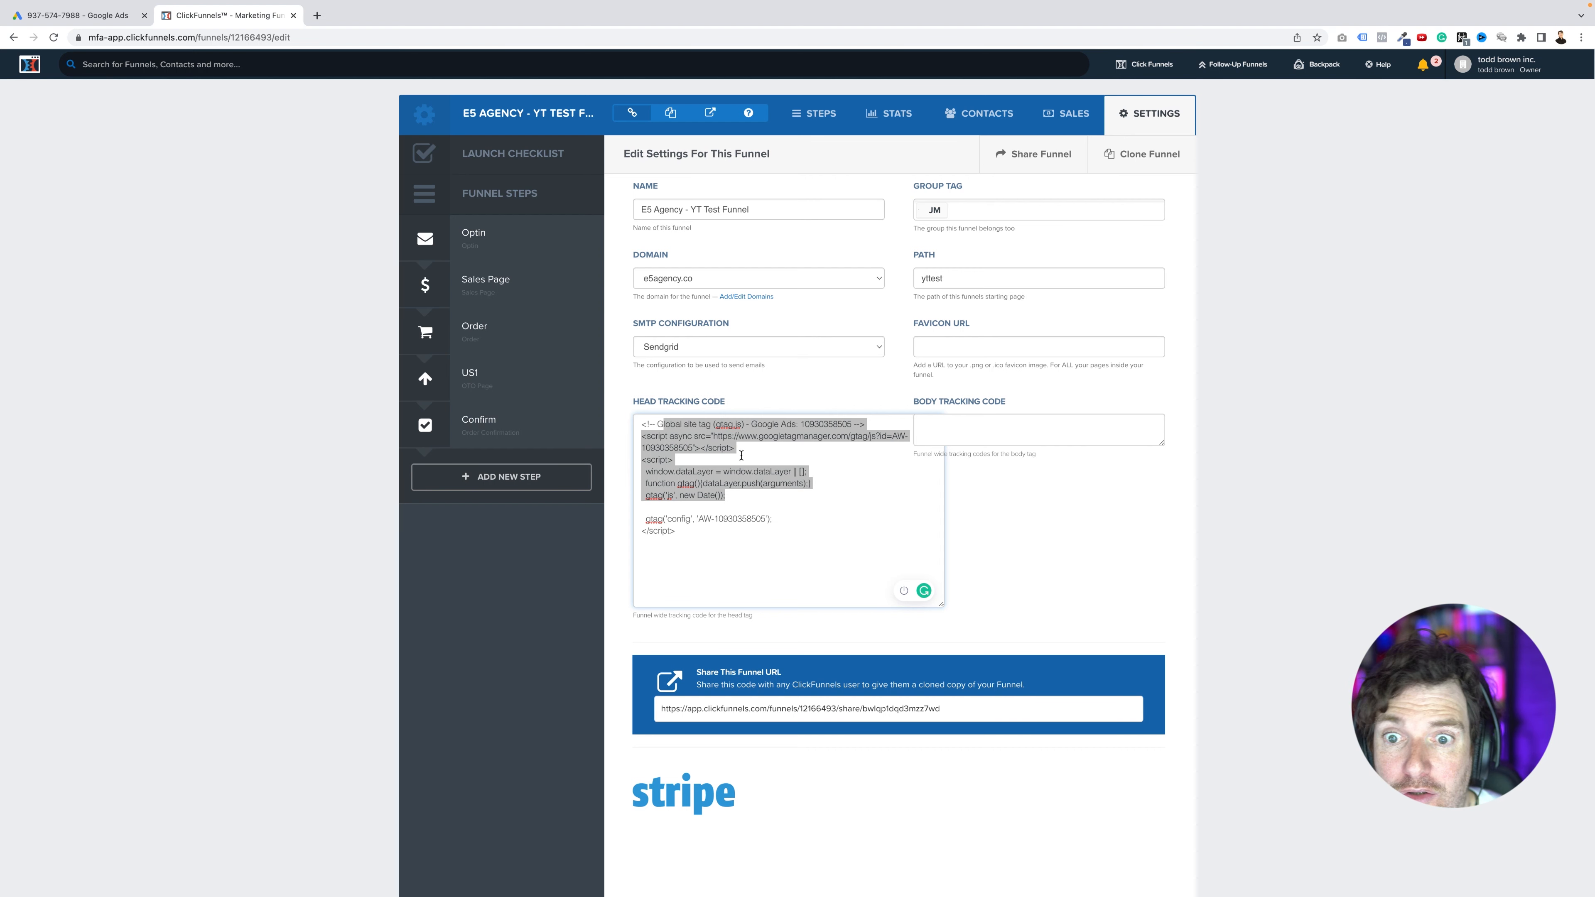
{"action": "left_click", "coordinate": [1271, 617]}
{"action": "scroll", "coordinate": [1271, 617], "scroll_direction": "down", "scroll_amount": 15}
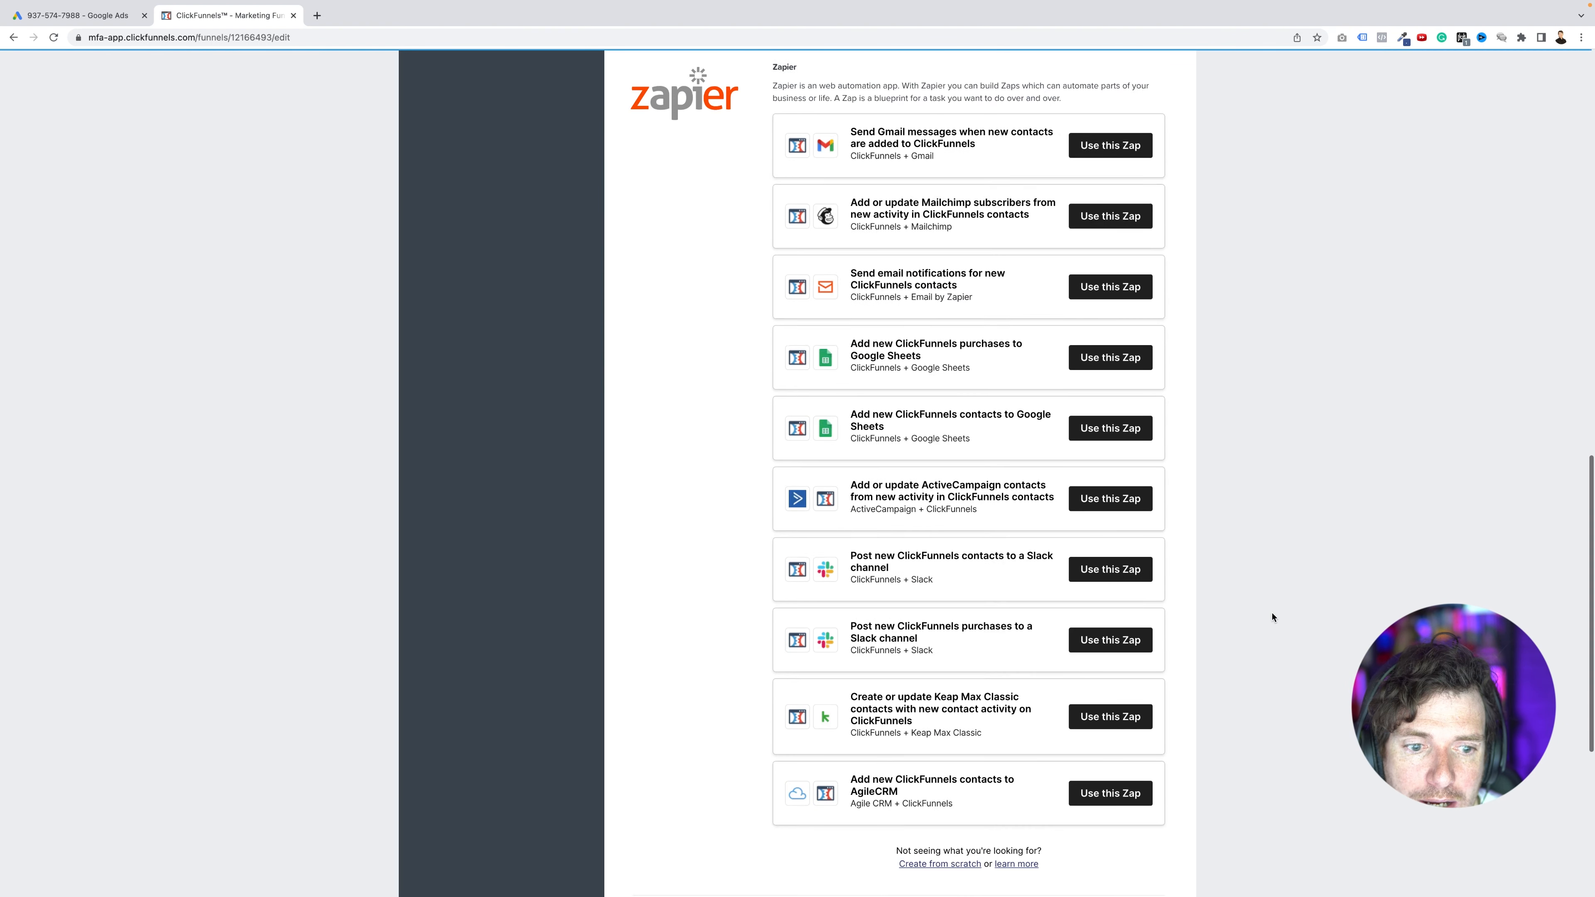
{"action": "left_click", "coordinate": [1096, 793]}
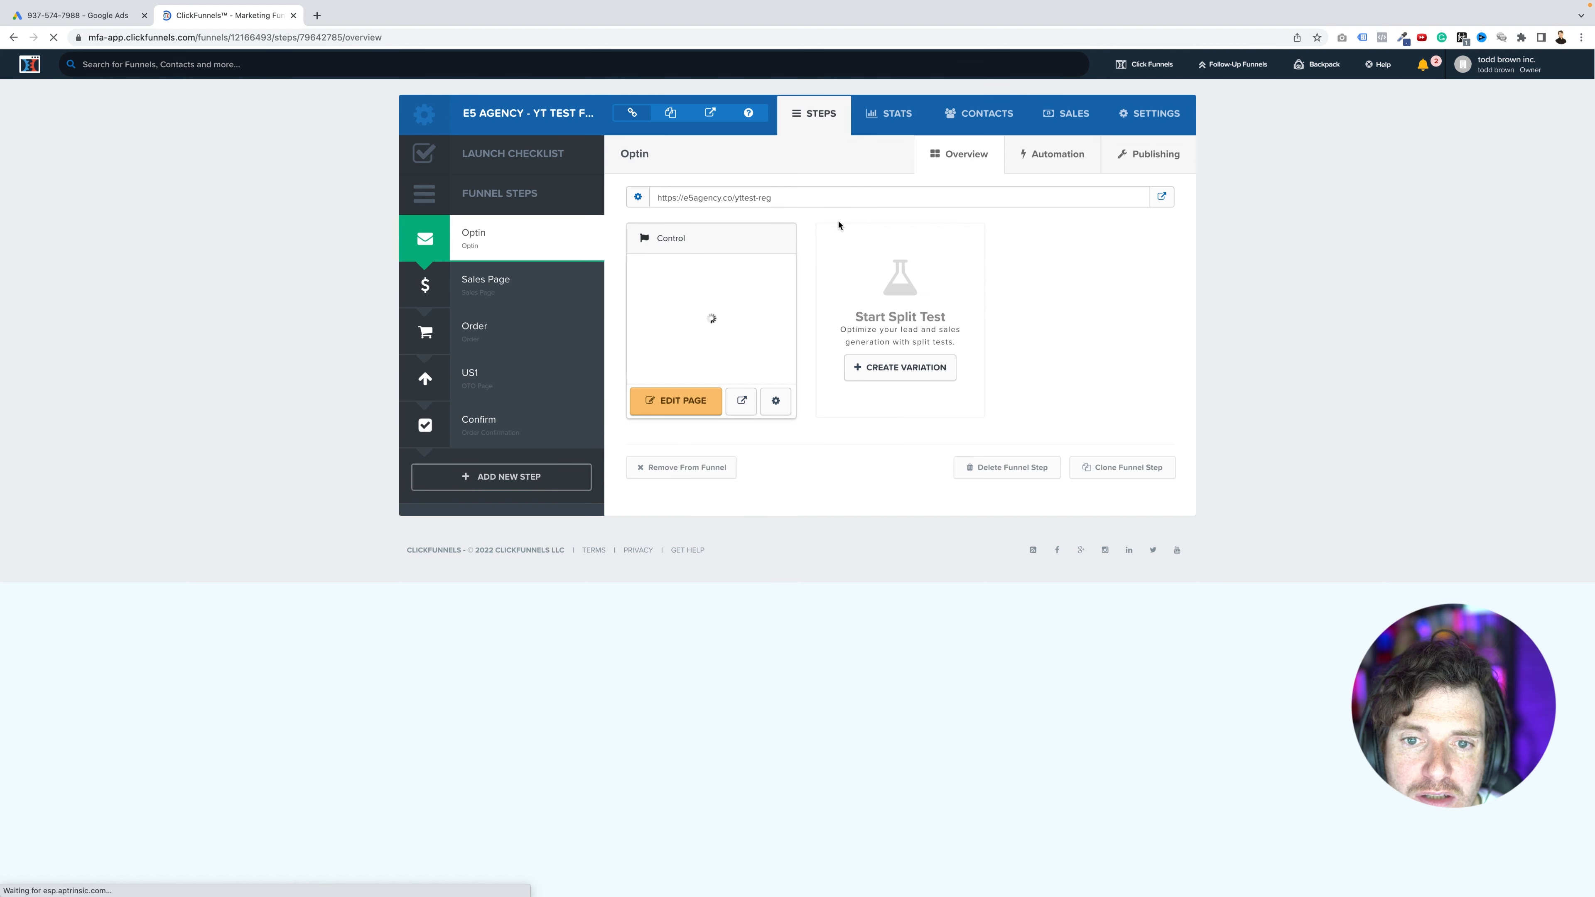
Step: View the funnel's live Optin page in the browser and close it again
{"action": "left_click", "coordinate": [1162, 199]}
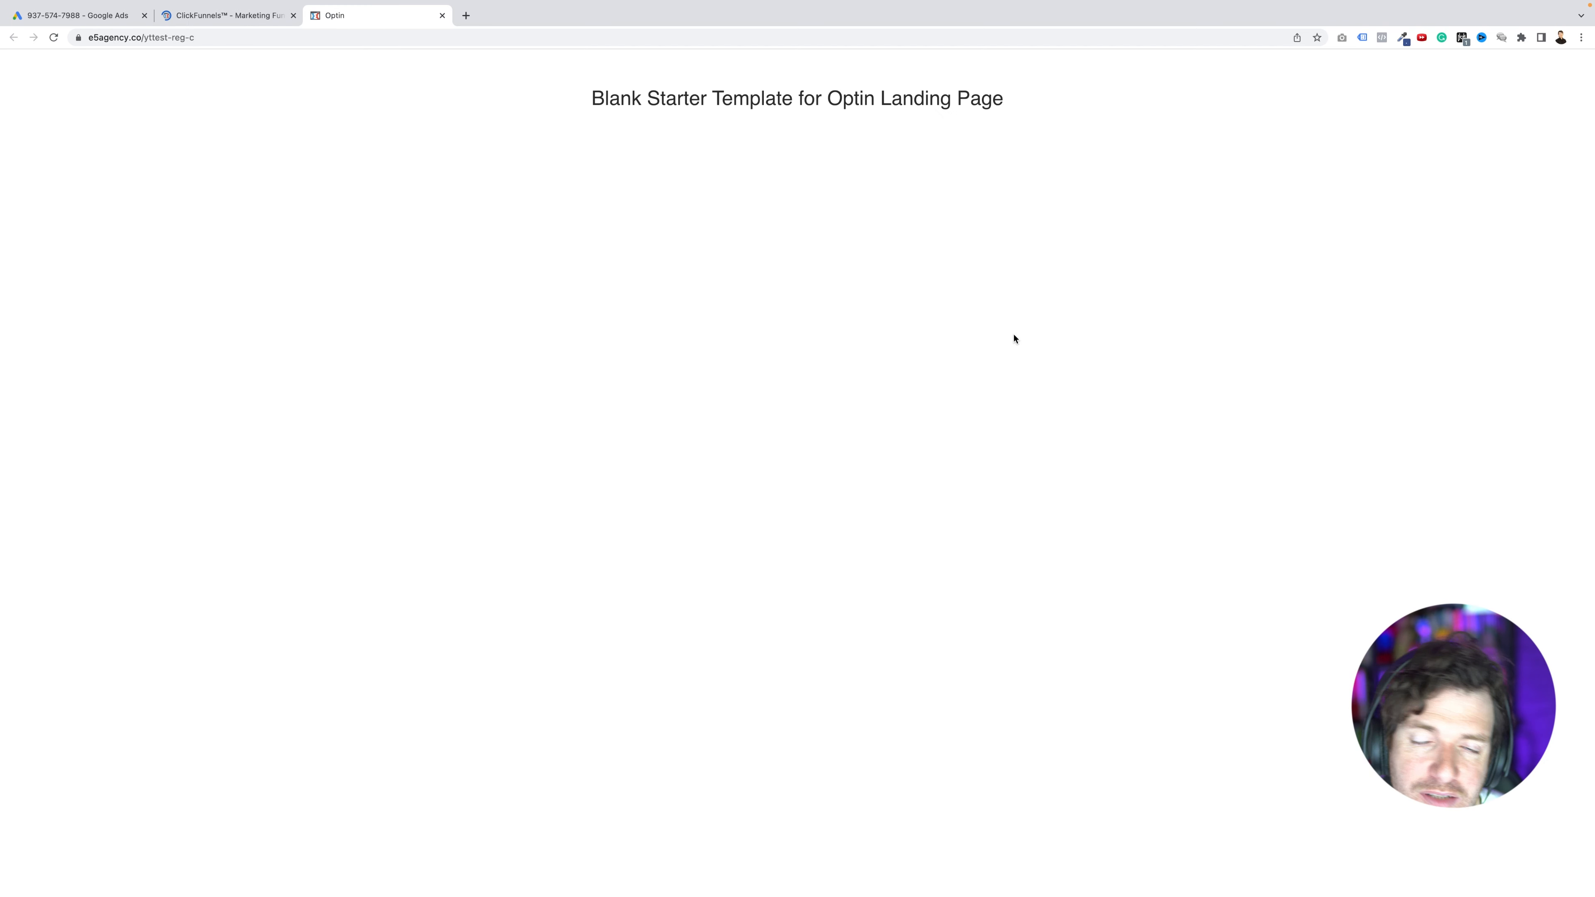
{"action": "left_click", "coordinate": [442, 15]}
Step: Return to Google Ads and copy the page-load event snippet for the "YTTest - lead" conversion
{"action": "left_click", "coordinate": [75, 15]}
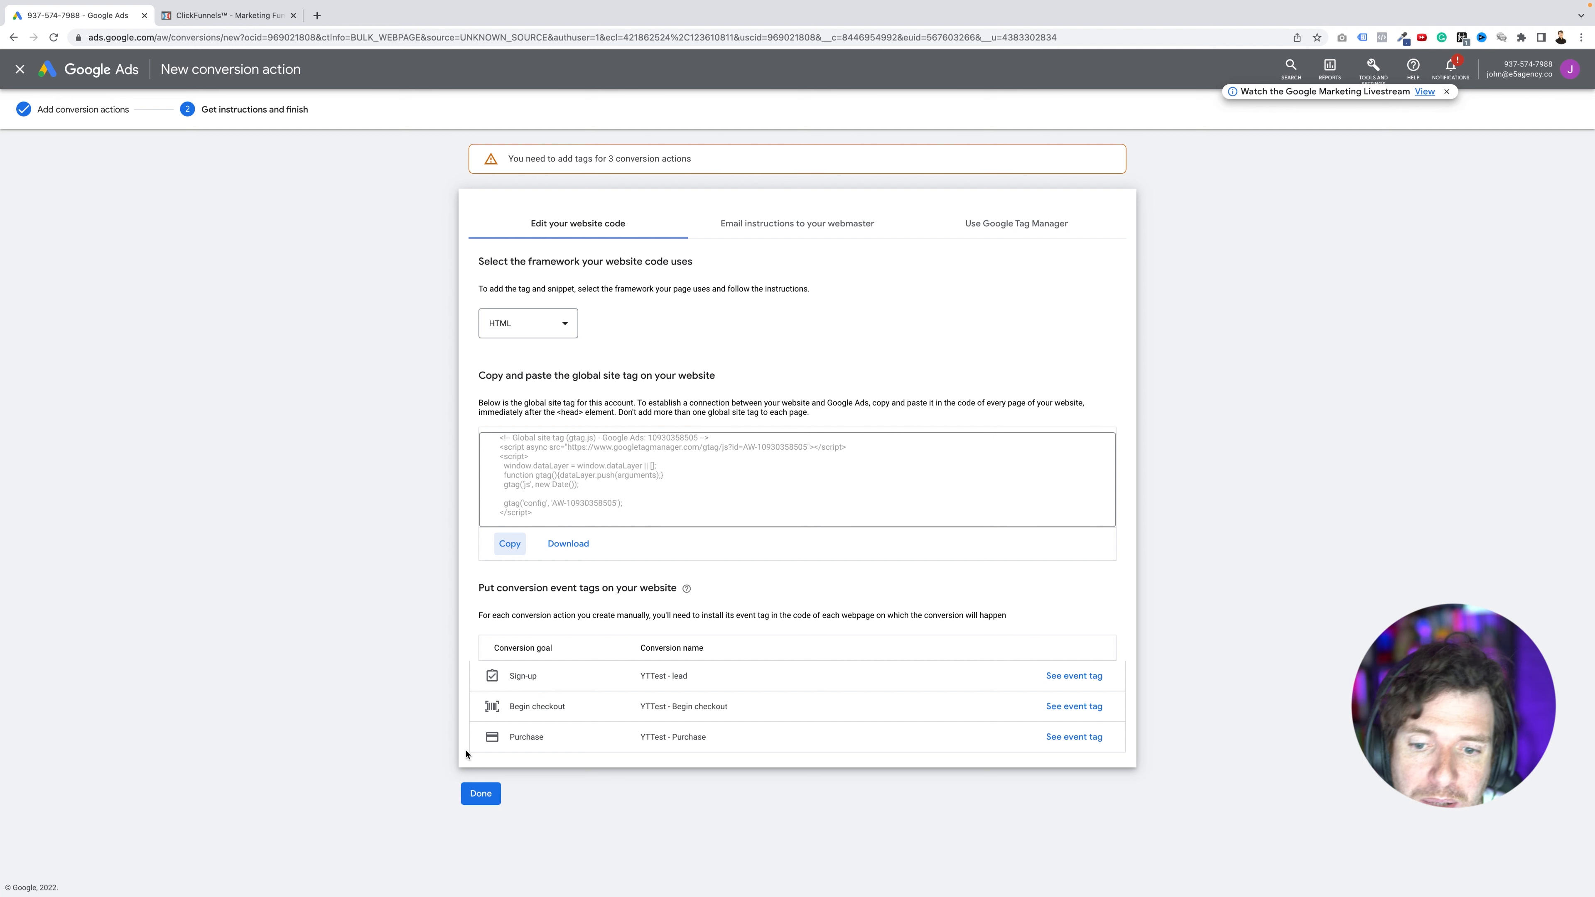
{"action": "left_click", "coordinate": [1061, 678]}
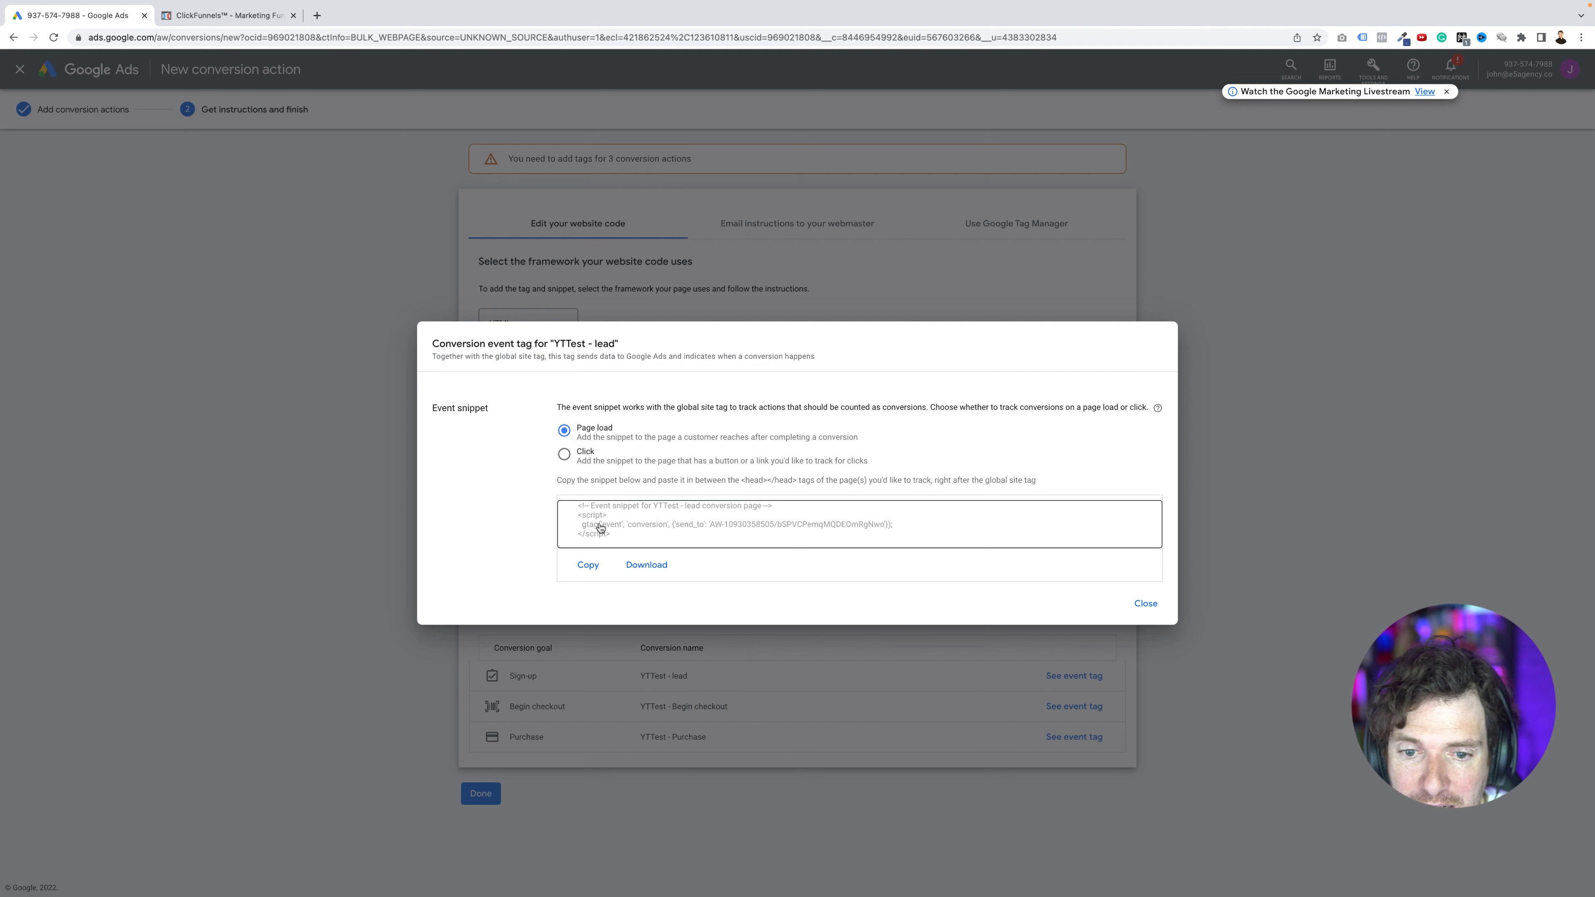
{"action": "left_click", "coordinate": [587, 564]}
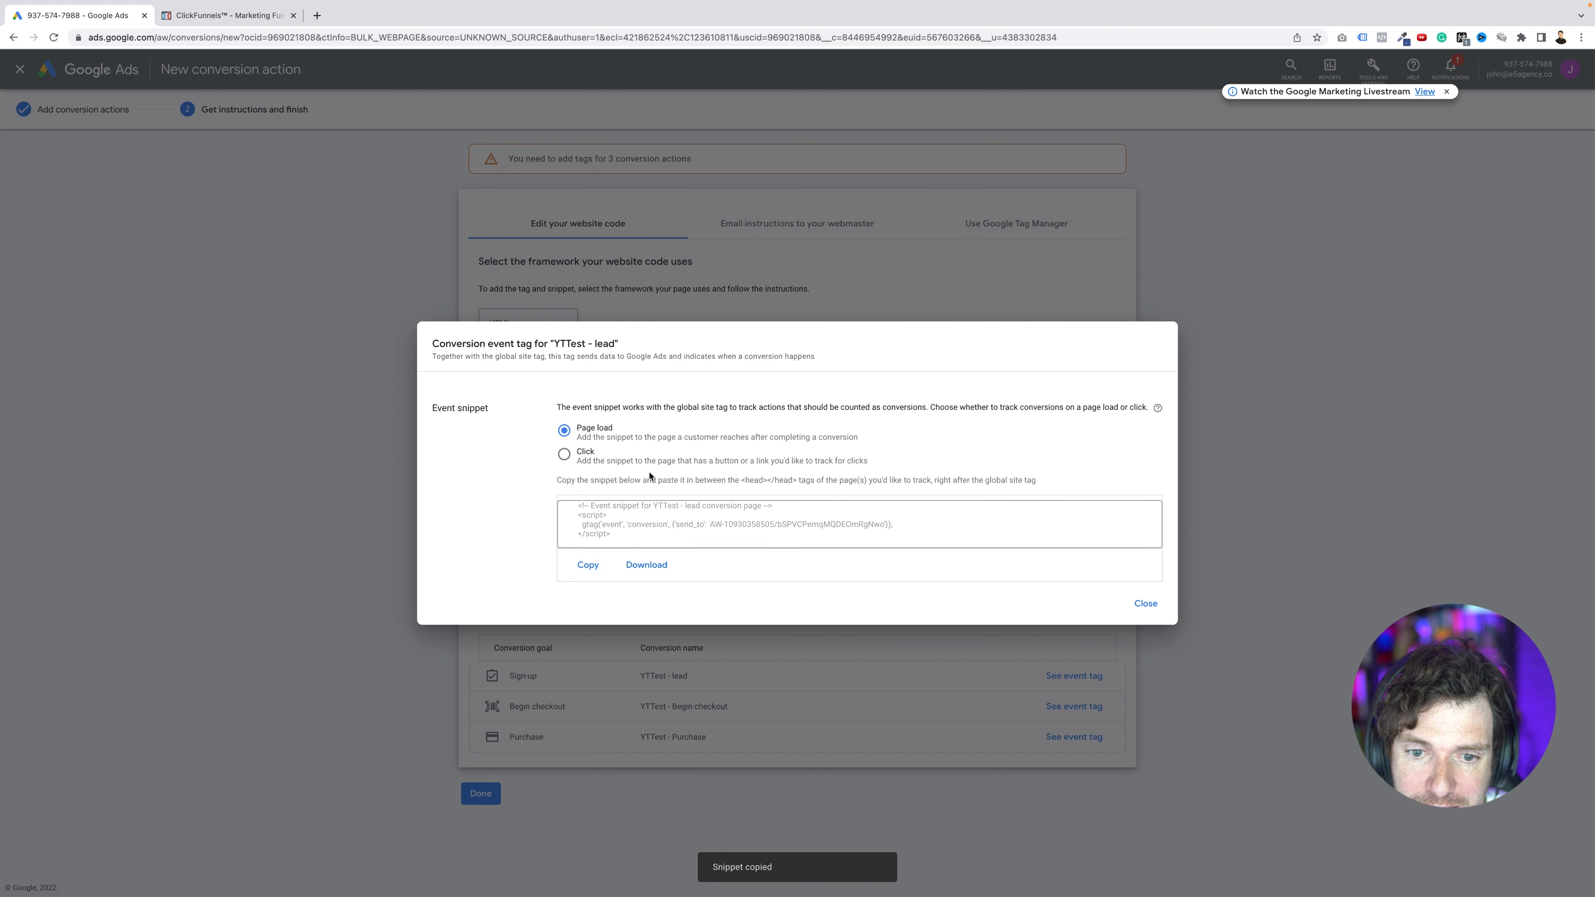
Step: Switch to ClickFunnels, open the Sales Page in the editor, and paste the lead event snippet into its header tracking code
{"action": "left_click", "coordinate": [207, 19]}
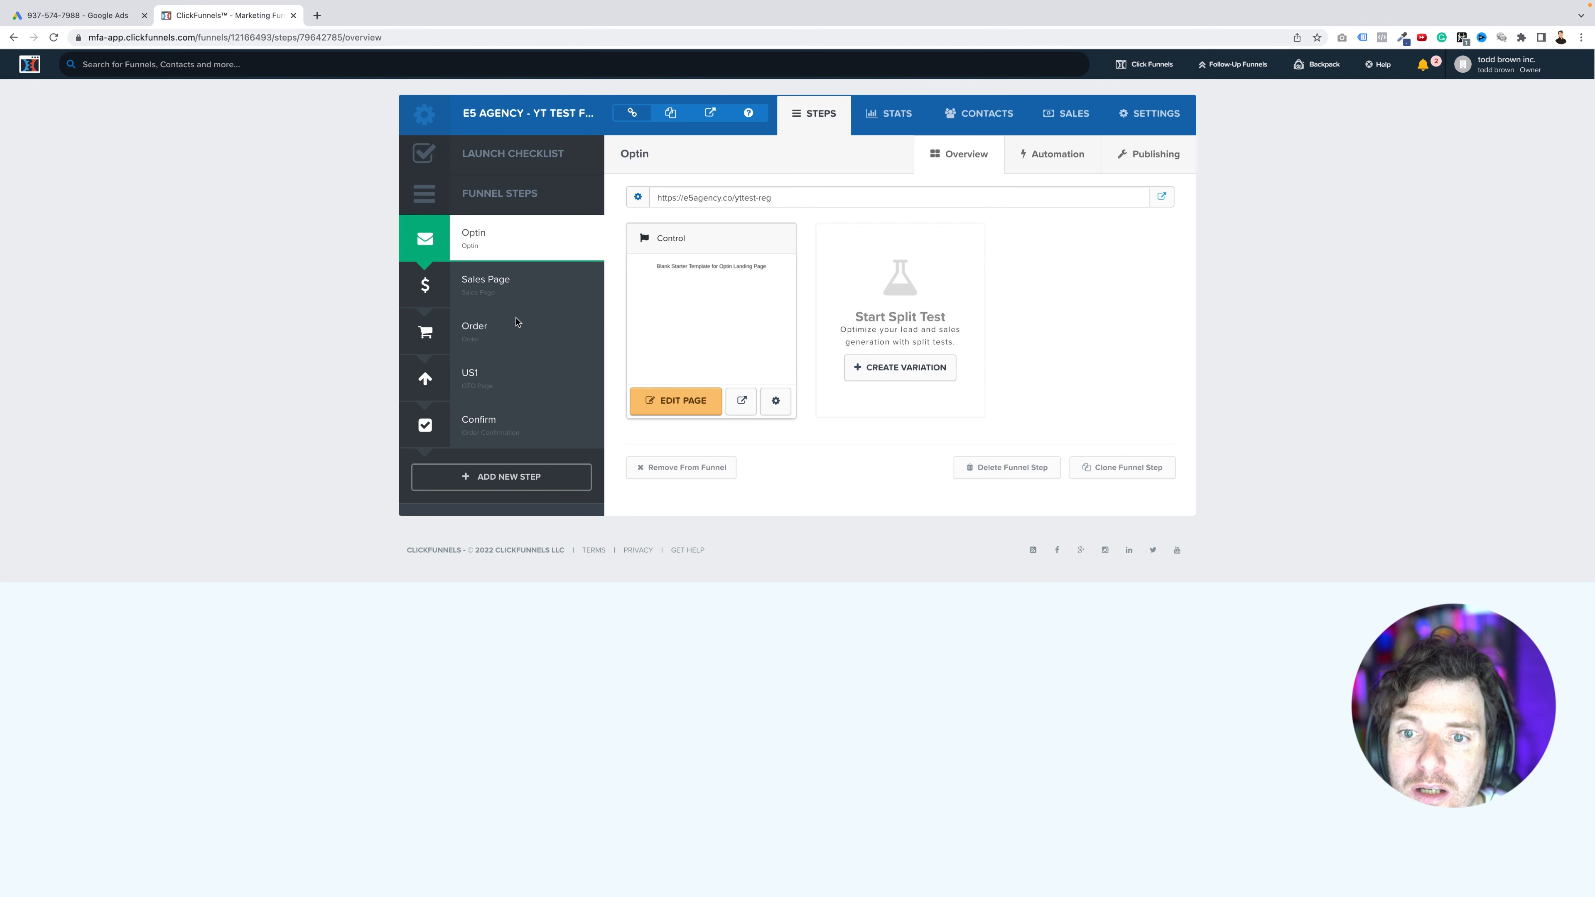
{"action": "left_click", "coordinate": [494, 291]}
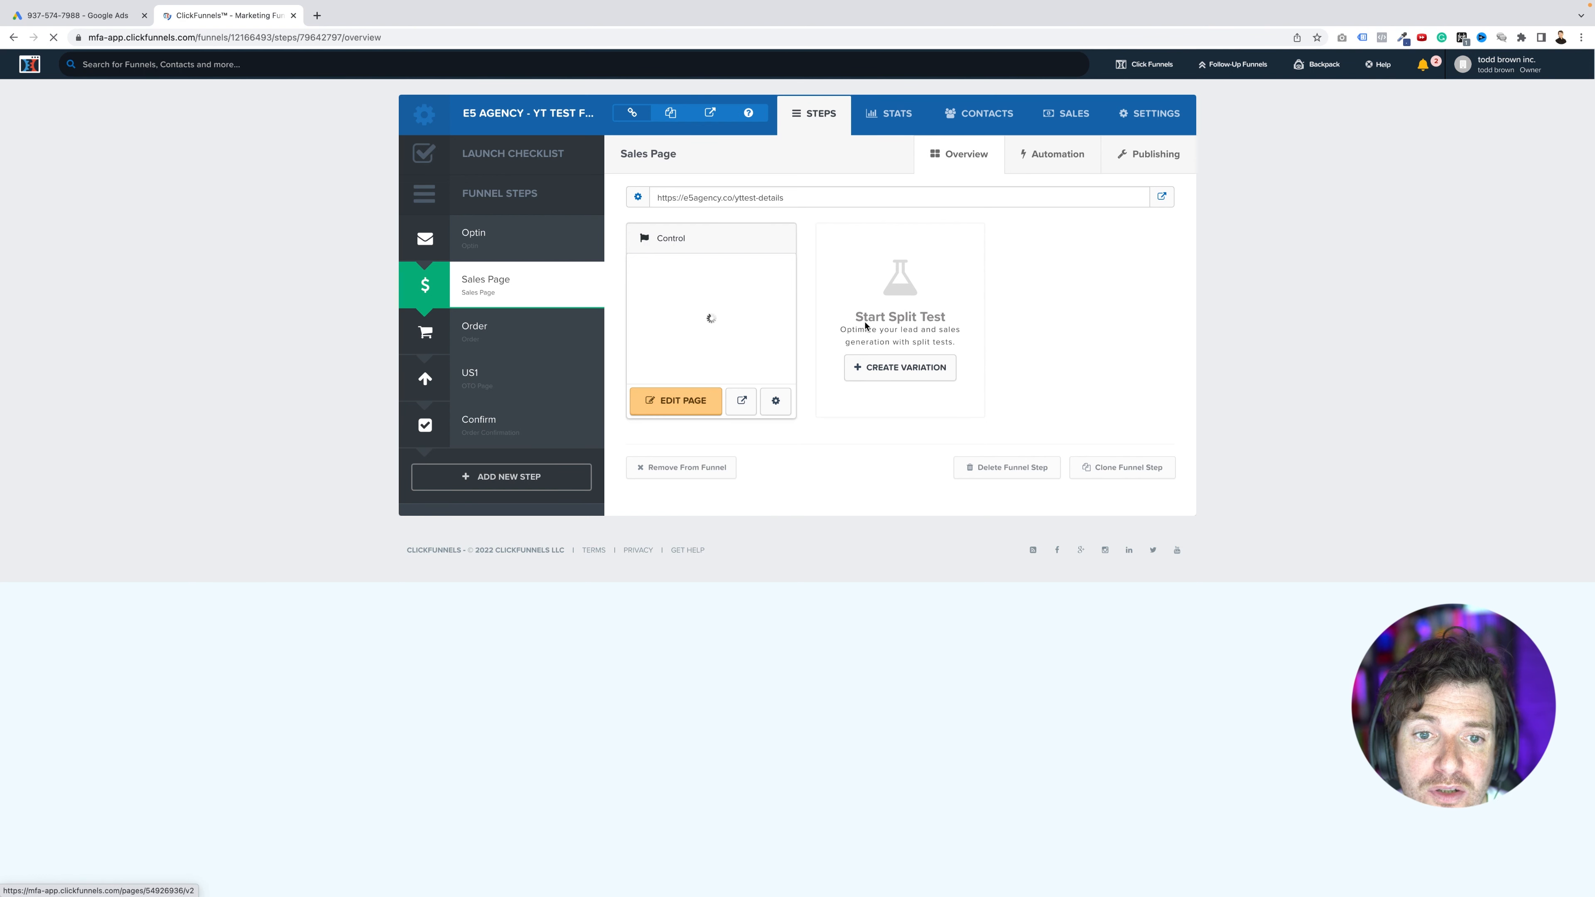
{"action": "left_click", "coordinate": [679, 403]}
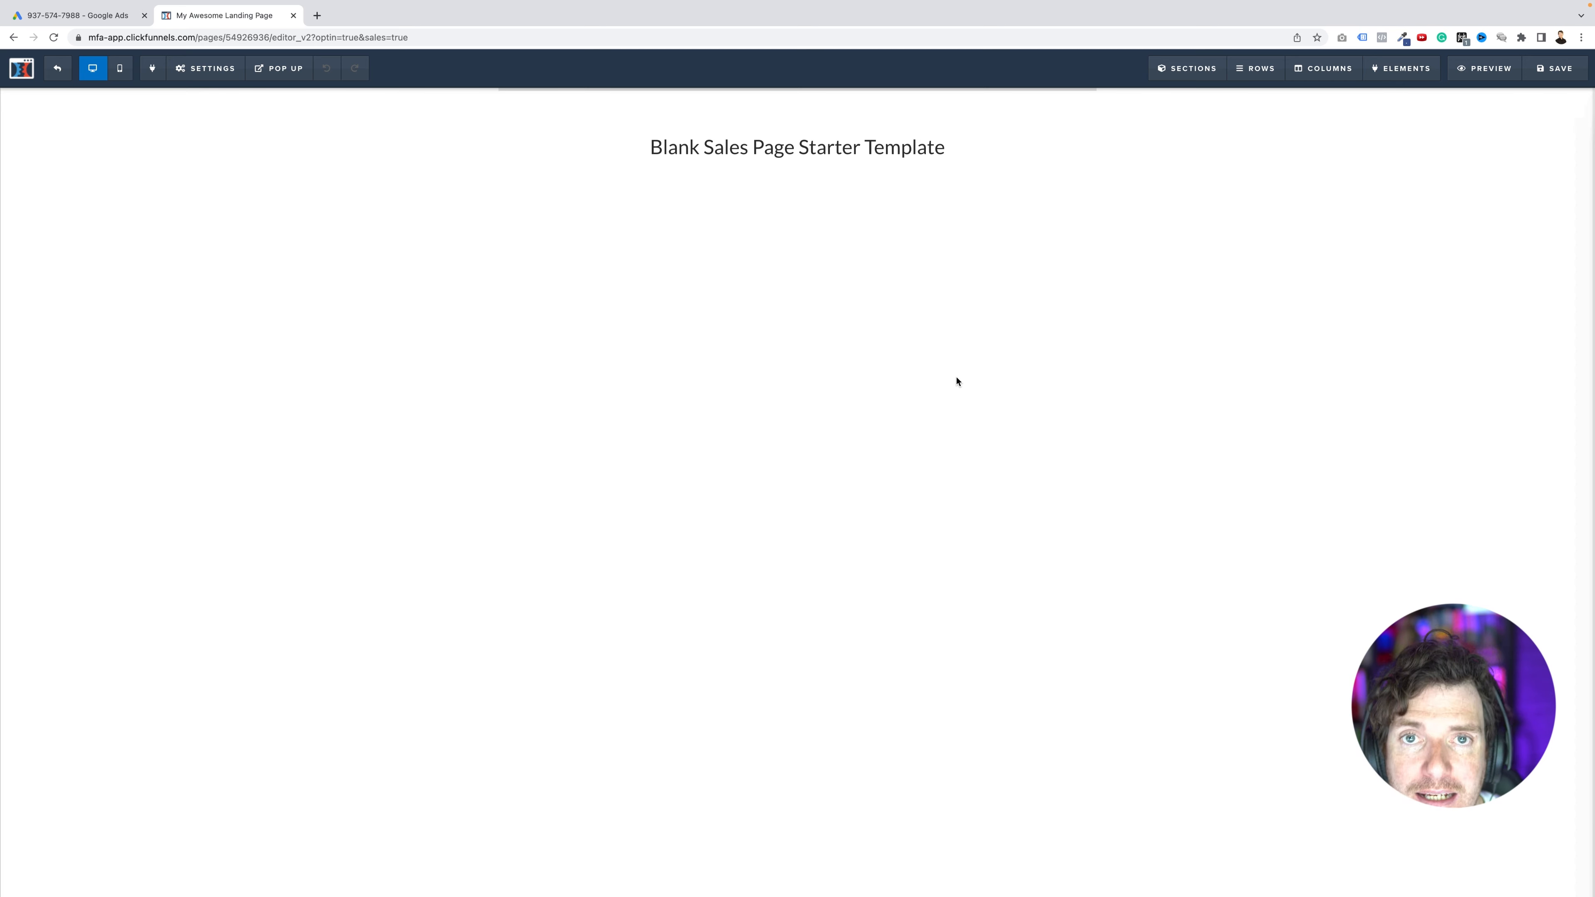
{"action": "left_click", "coordinate": [203, 69]}
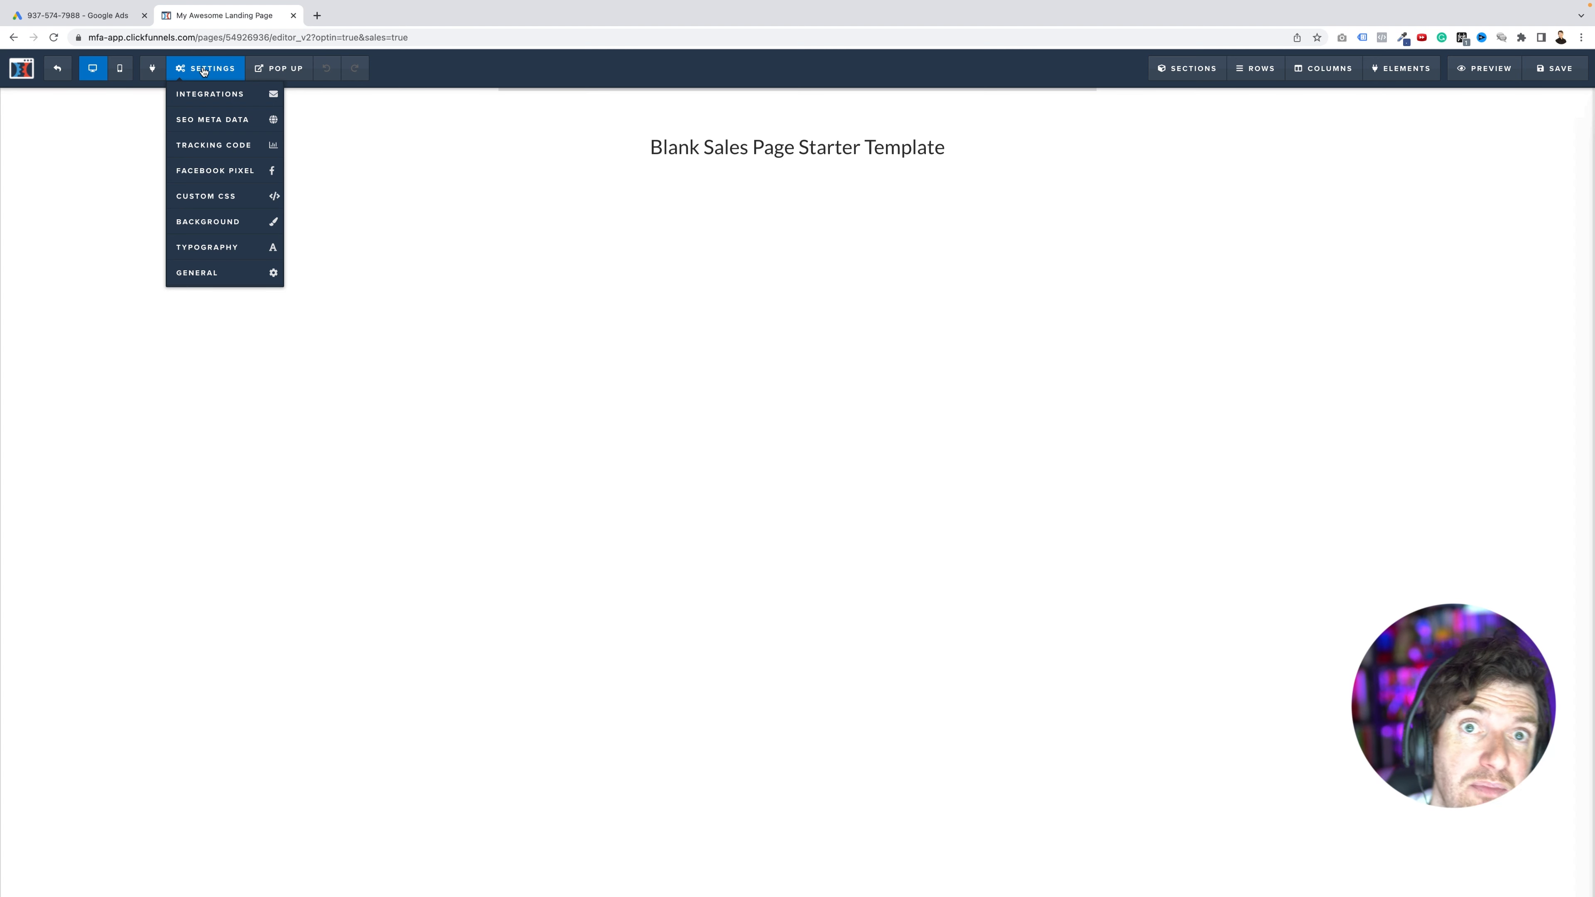
{"action": "left_click", "coordinate": [225, 151]}
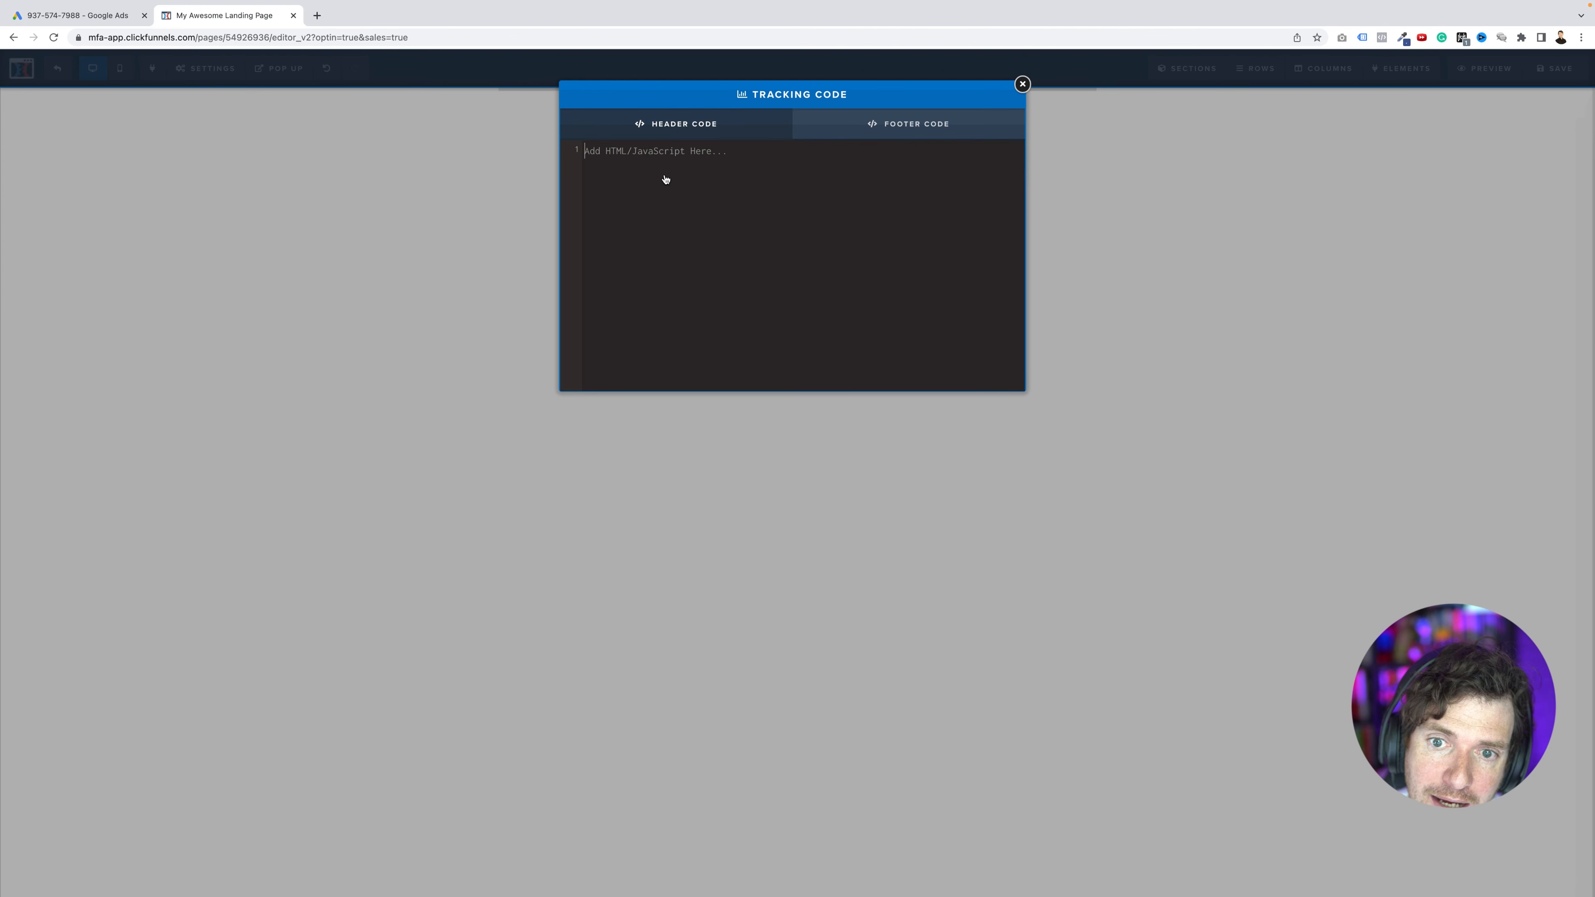
{"action": "key", "text": "super+v"}
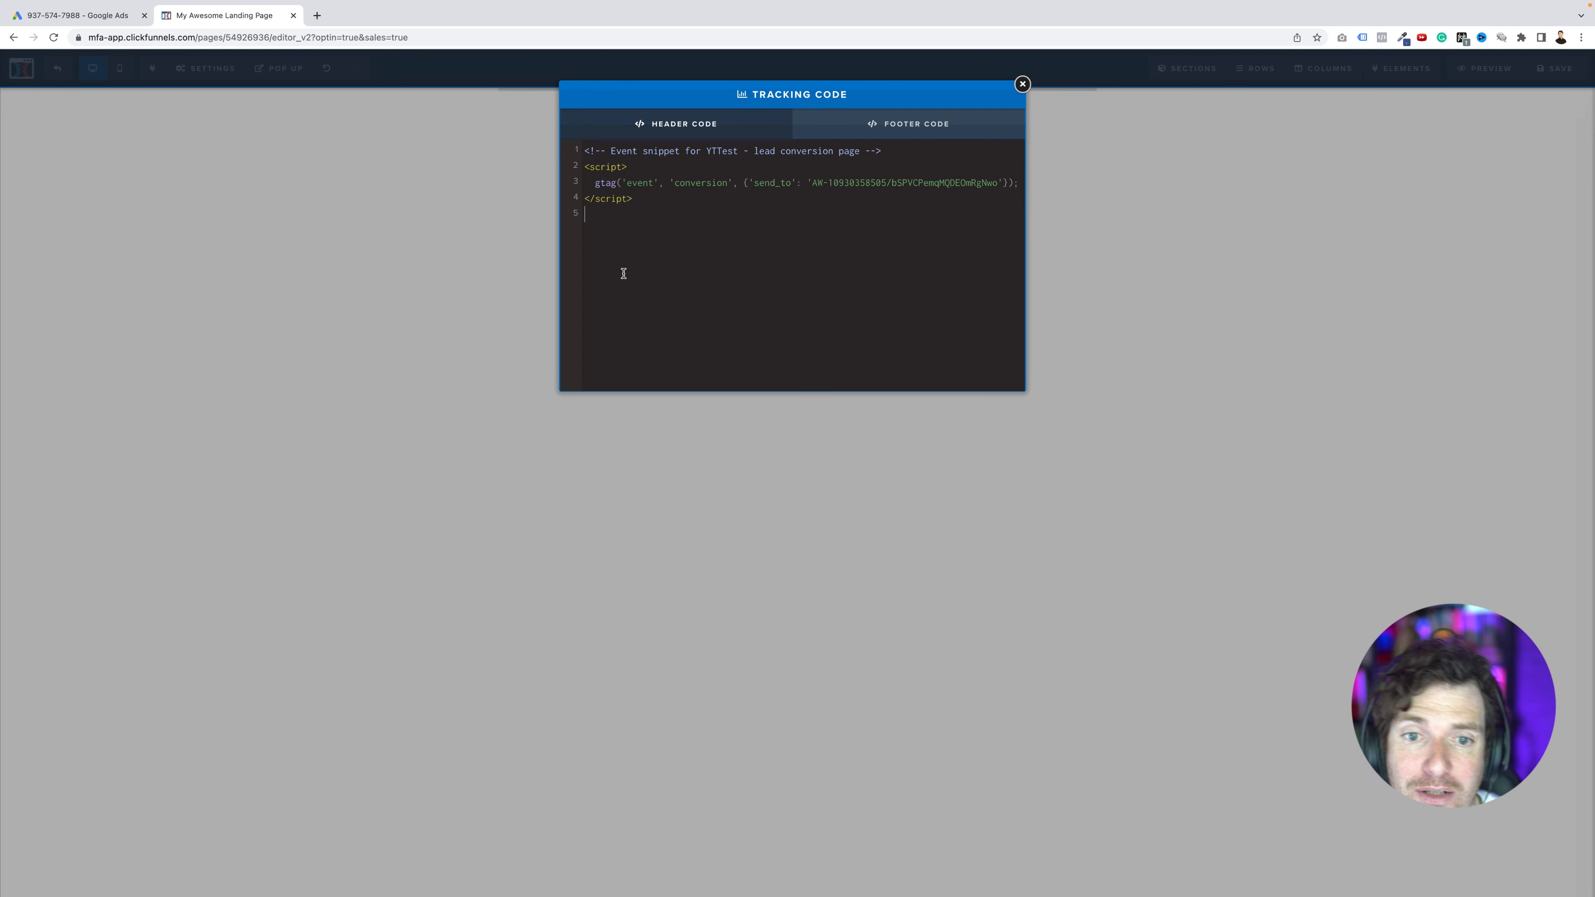
Step: Save the Sales Page and exit its editor, checking the live page in the browser and closing it again
{"action": "left_click", "coordinate": [738, 472]}
{"action": "left_click", "coordinate": [1552, 68]}
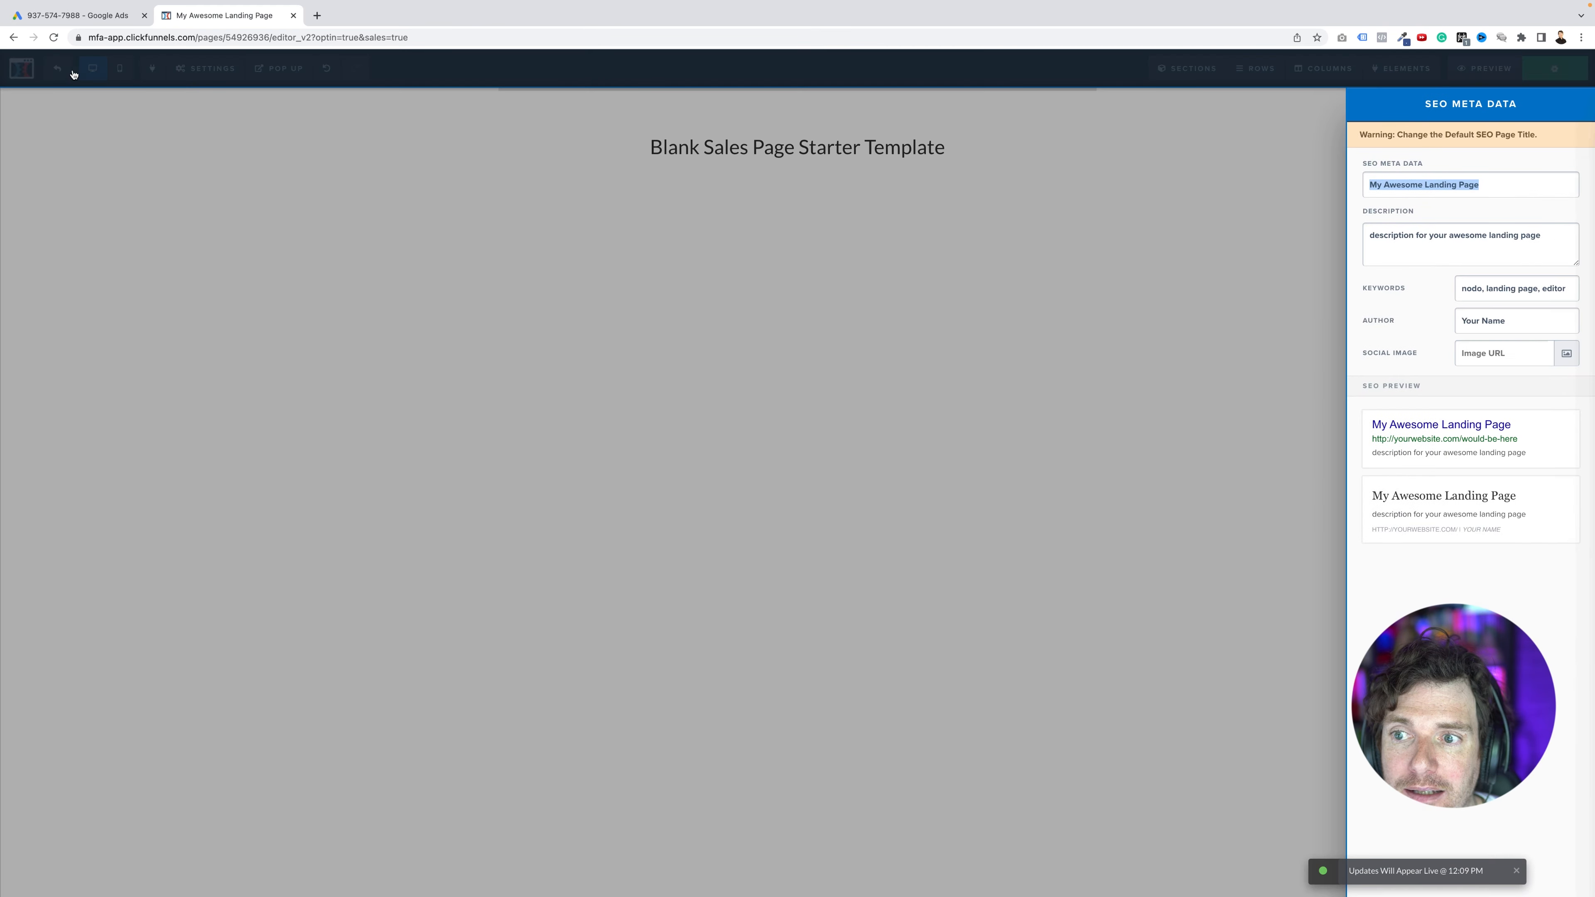
{"action": "left_click", "coordinate": [61, 70]}
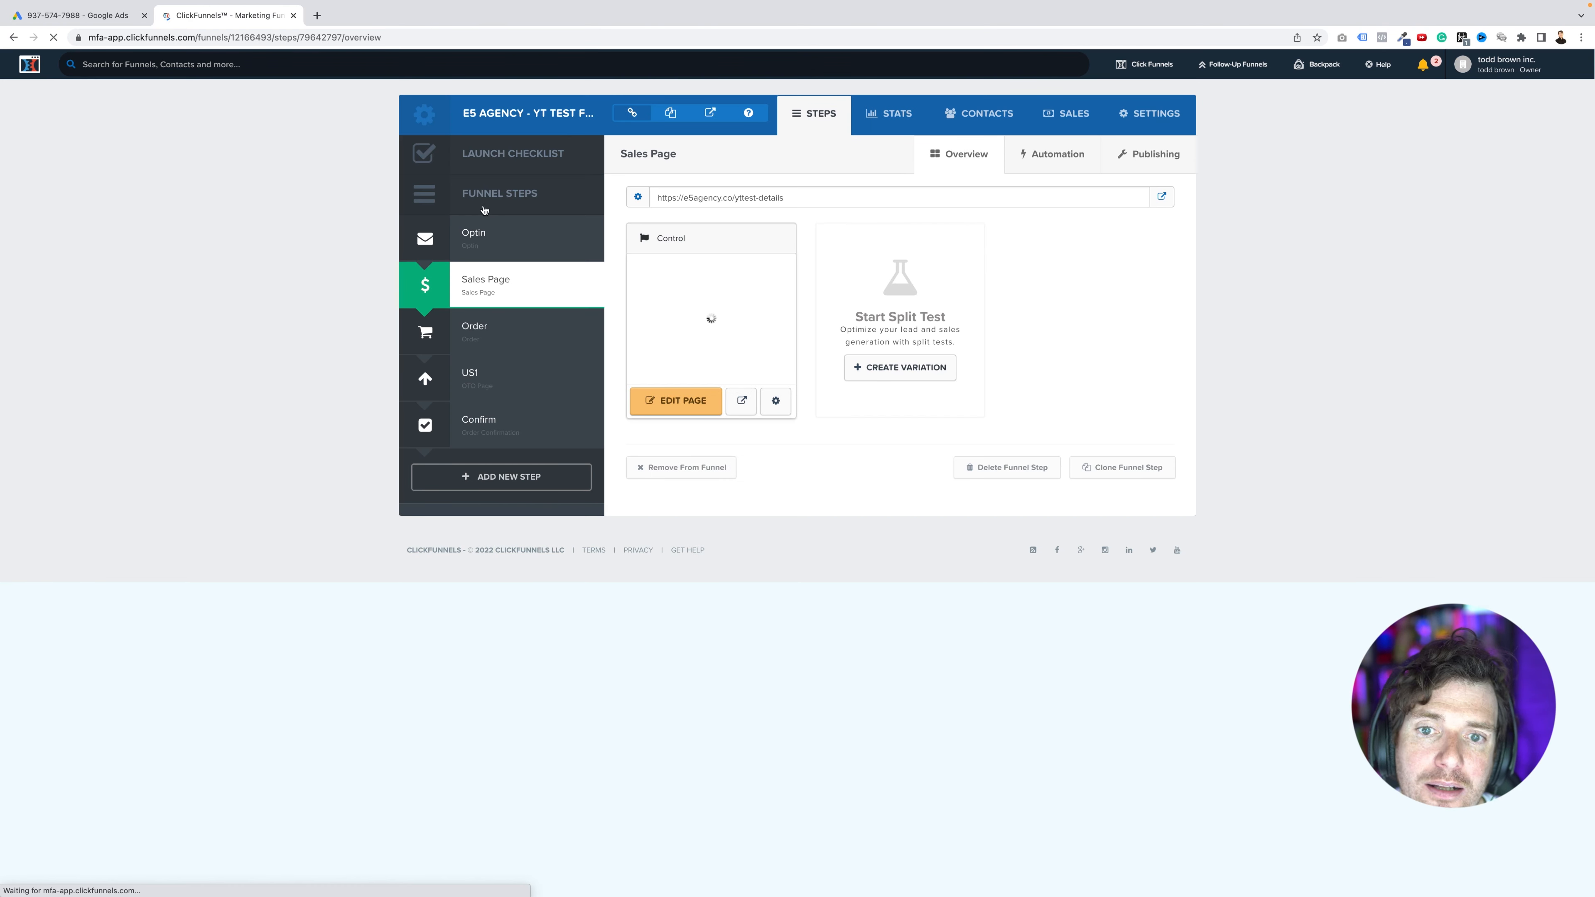
{"action": "left_click", "coordinate": [1161, 199]}
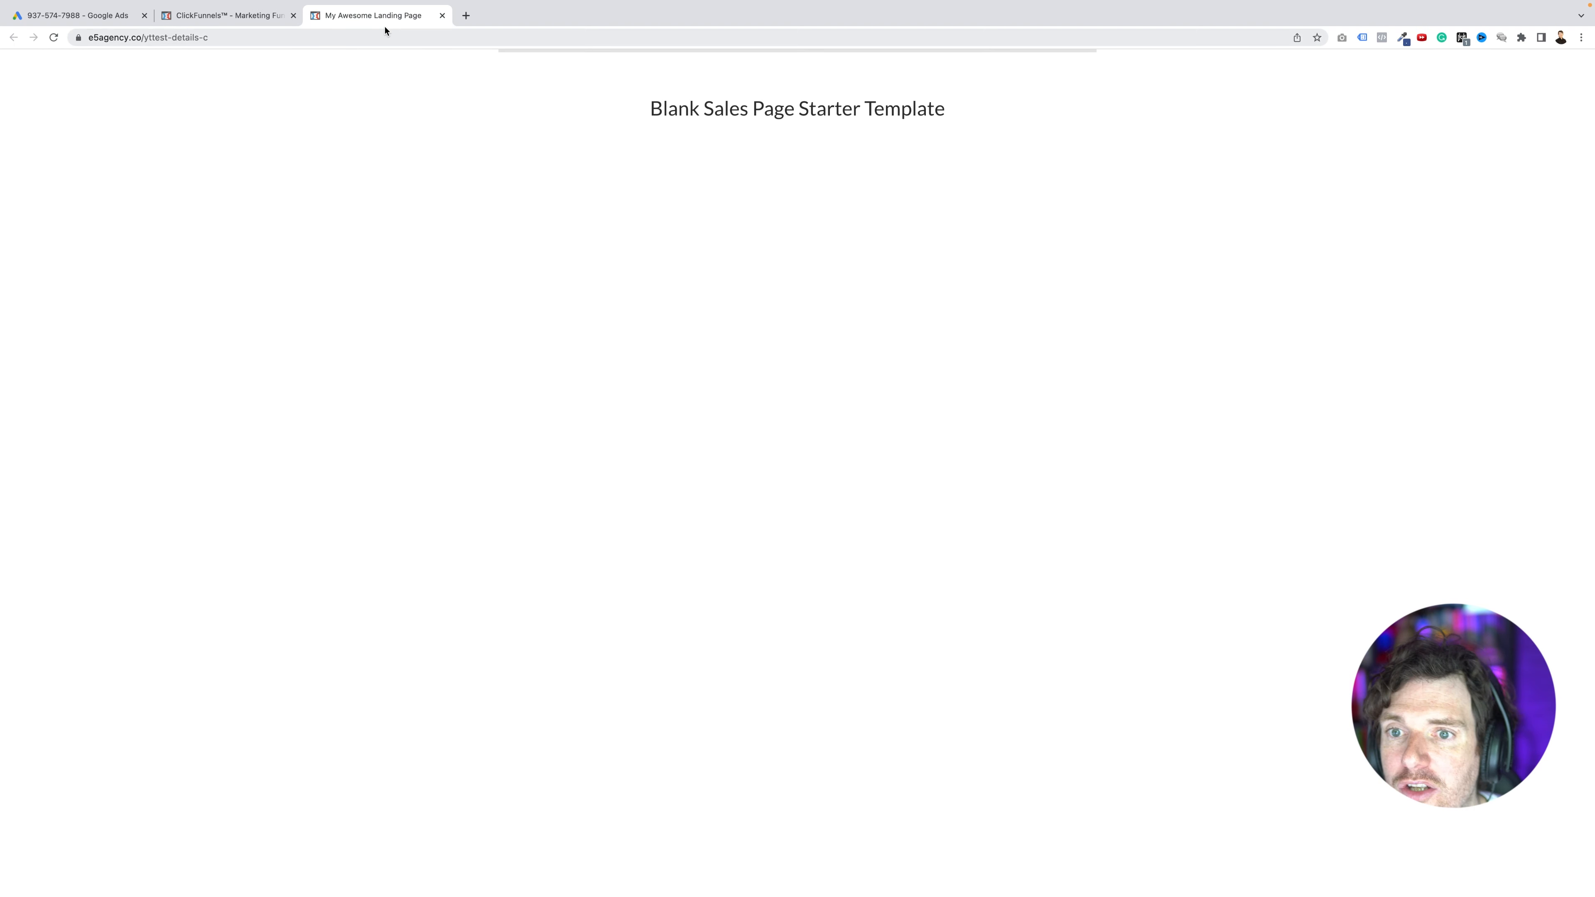
{"action": "left_click", "coordinate": [441, 15]}
Step: Return to Google Ads and copy the page-load event snippet for the "YTTest - Begin checkout" conversion
{"action": "left_click", "coordinate": [95, 15]}
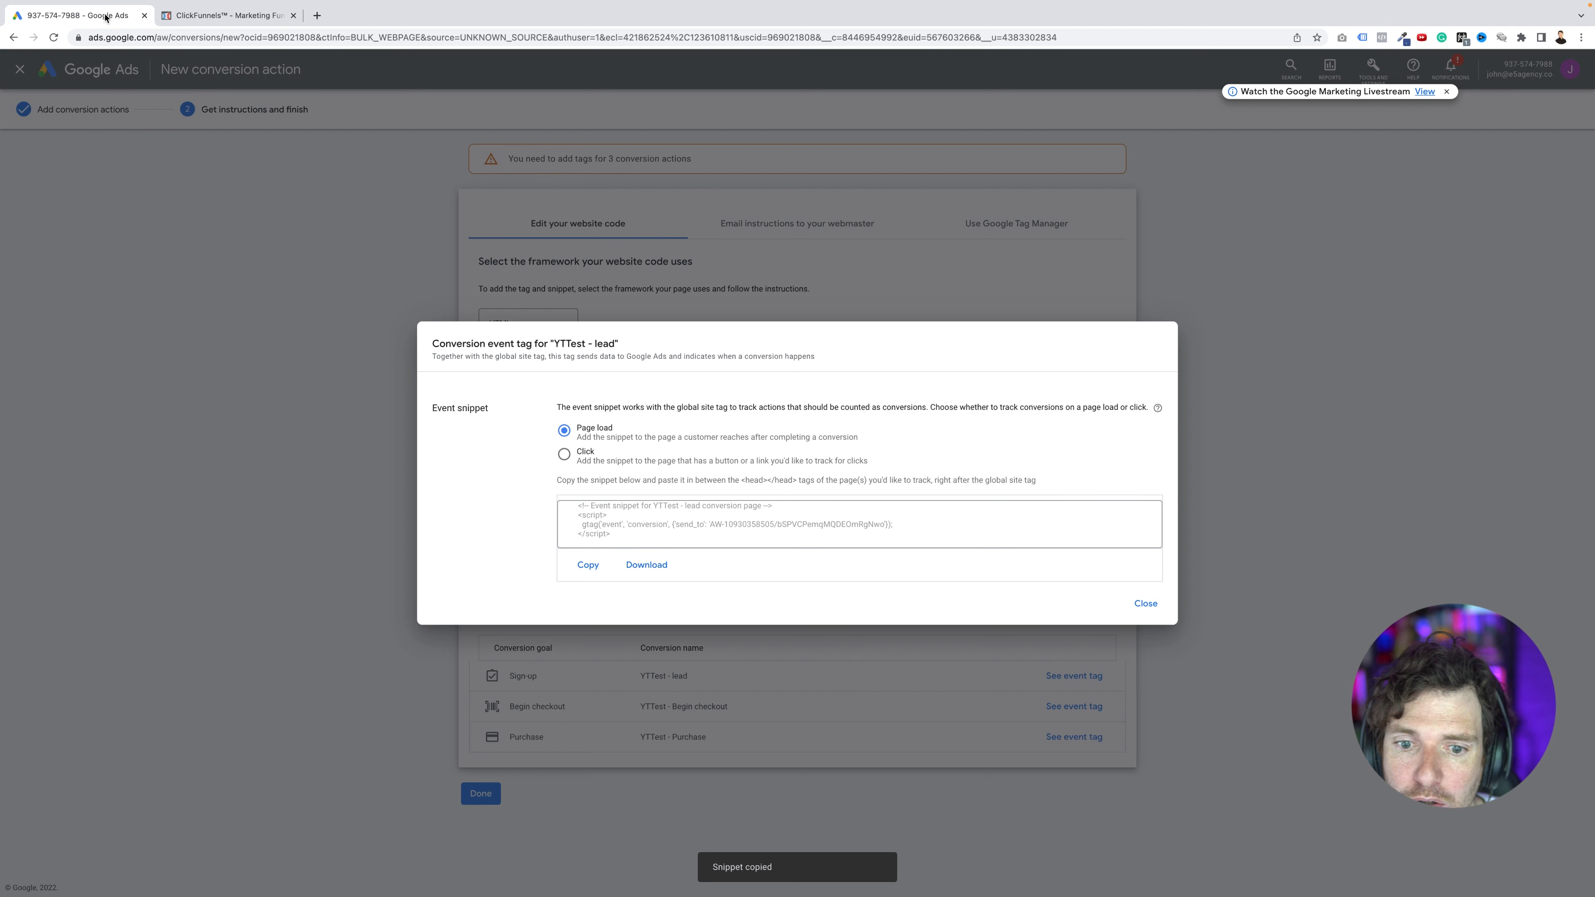
{"action": "left_click", "coordinate": [1146, 604]}
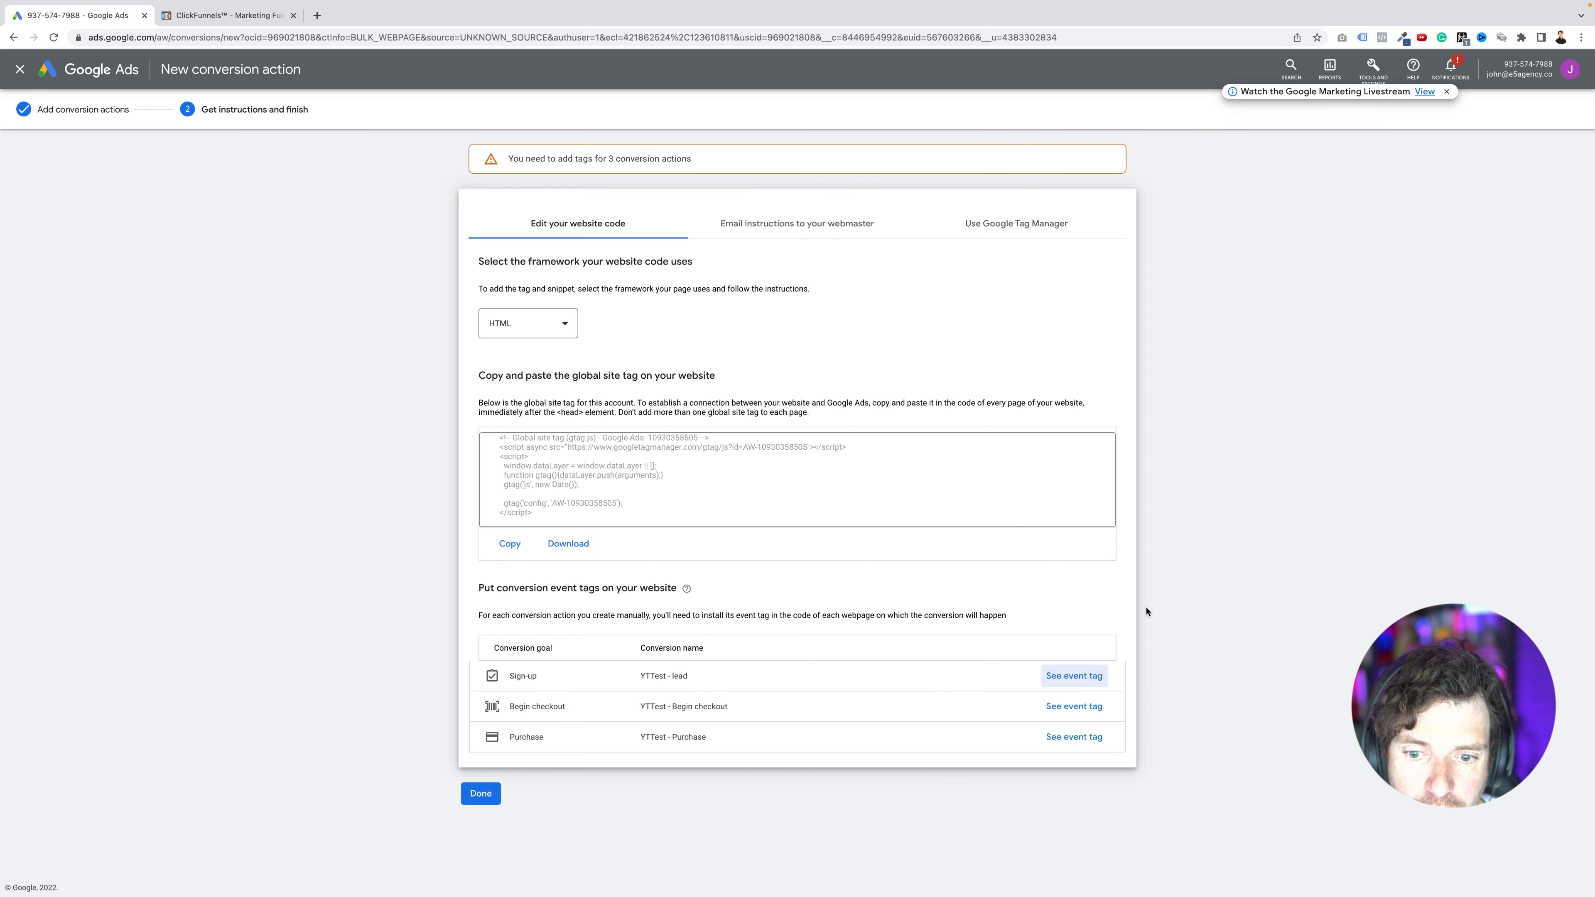
{"action": "left_click", "coordinate": [1073, 707]}
{"action": "left_click", "coordinate": [588, 565]}
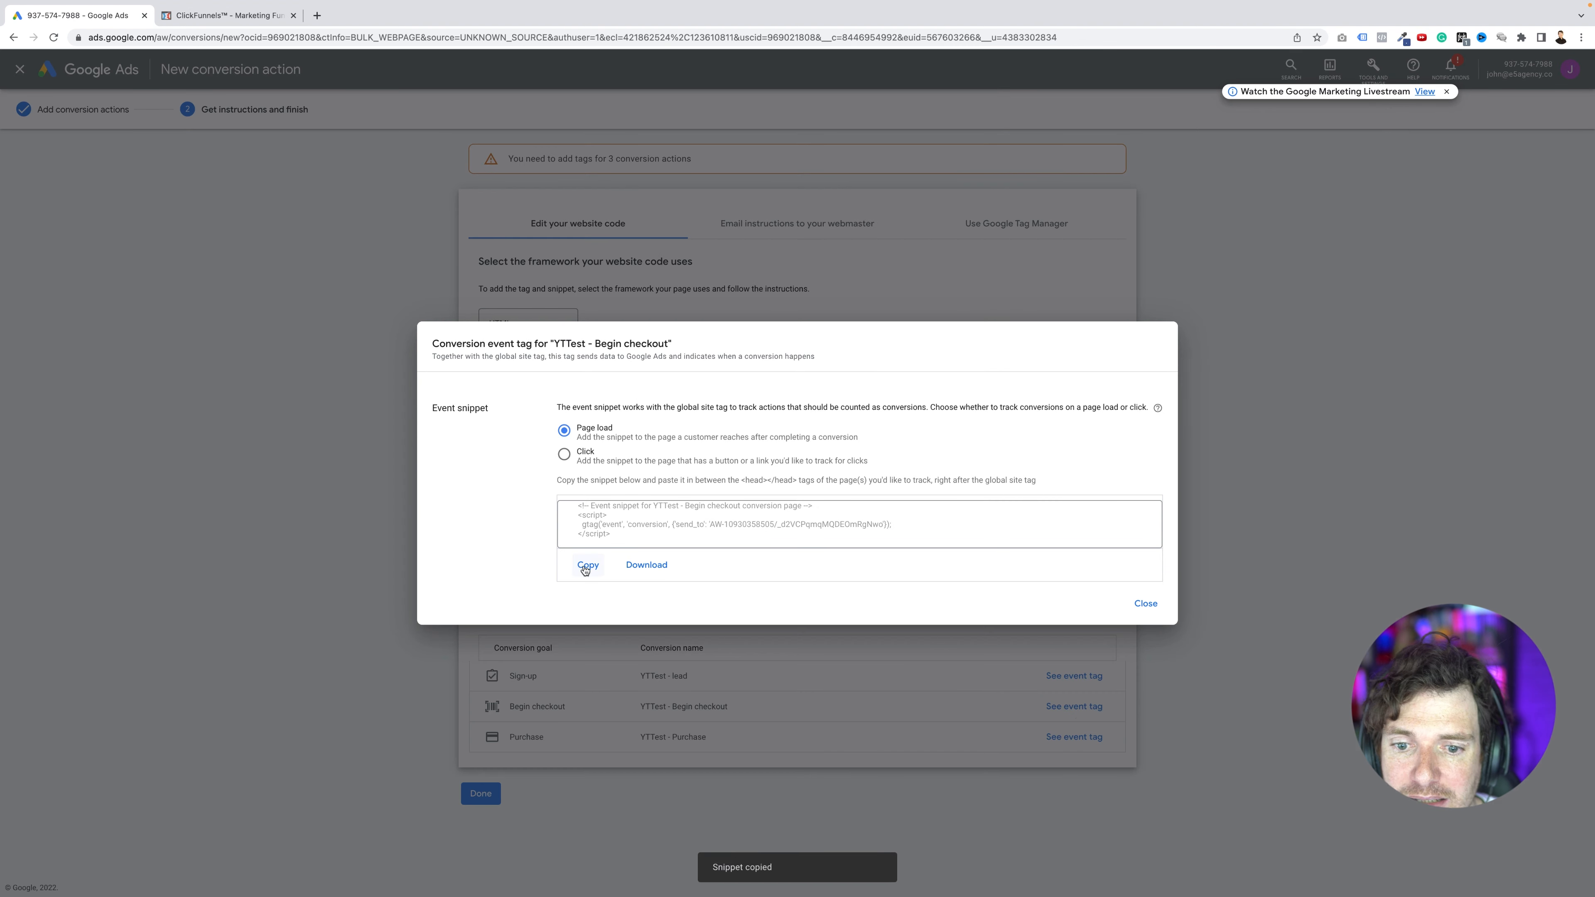
Step: Switch to ClickFunnels and open the funnel's Order page in the page editor
{"action": "left_click", "coordinate": [236, 19]}
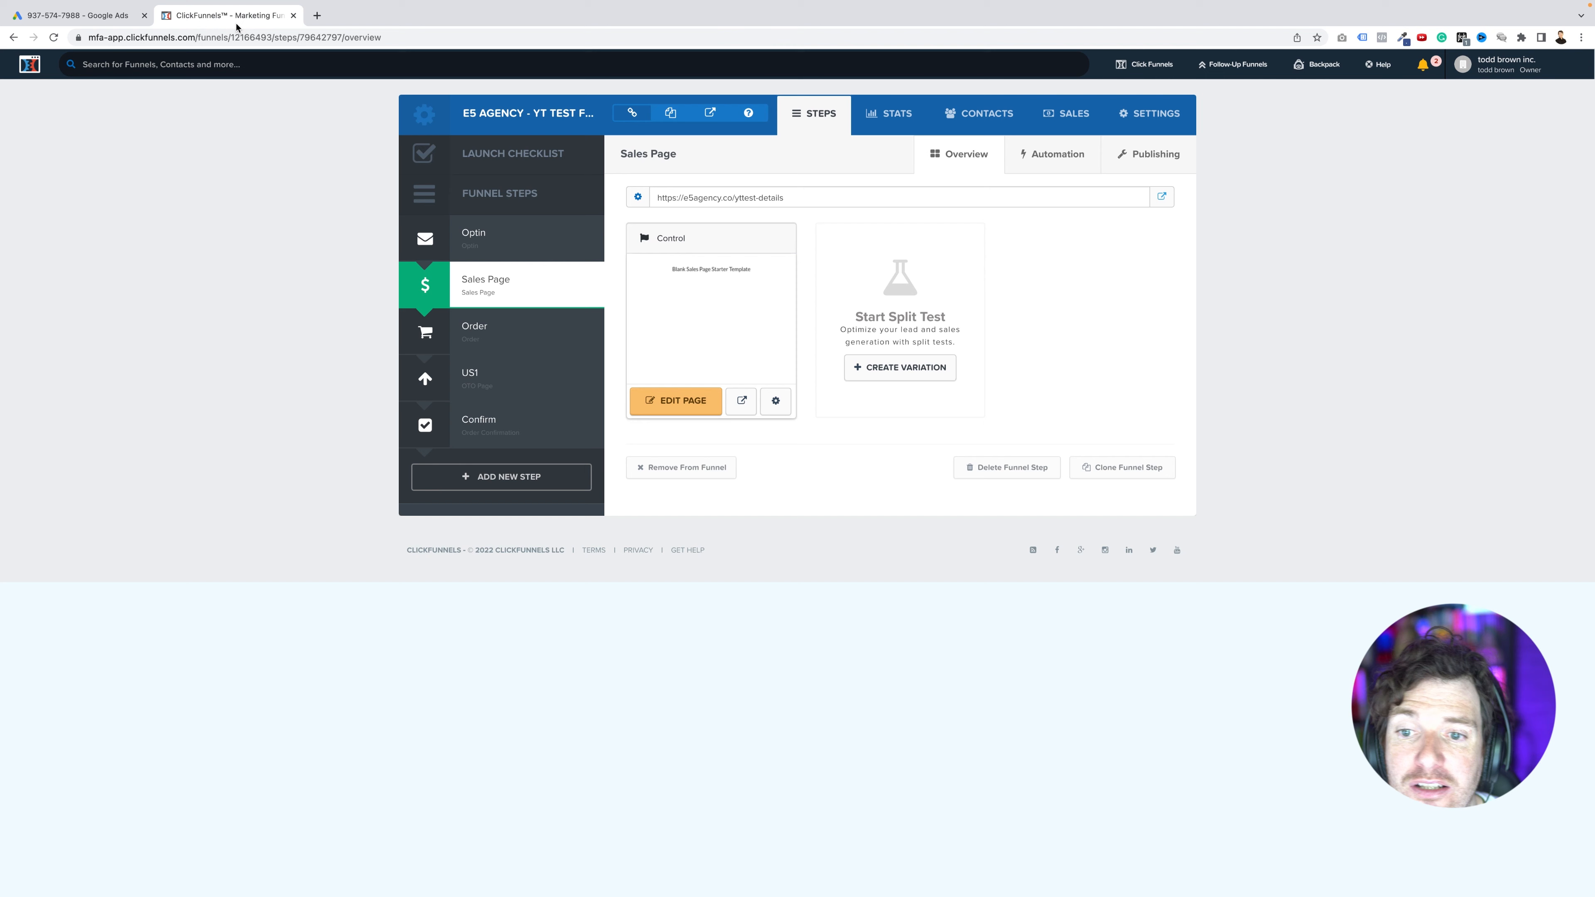
{"action": "left_click", "coordinate": [487, 332]}
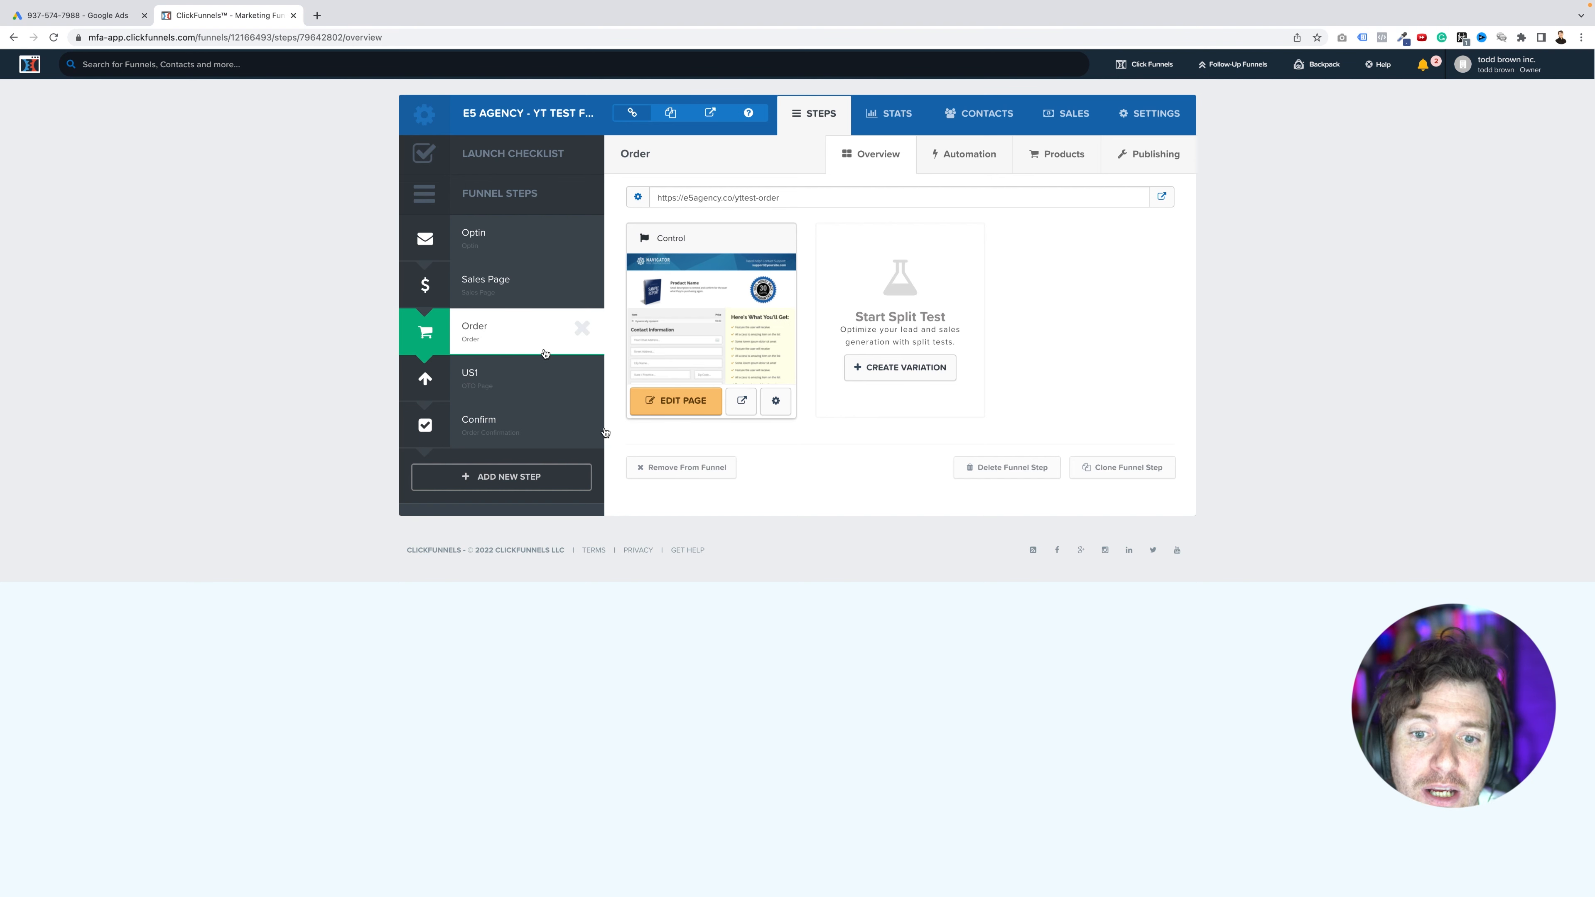
{"action": "left_click", "coordinate": [691, 408]}
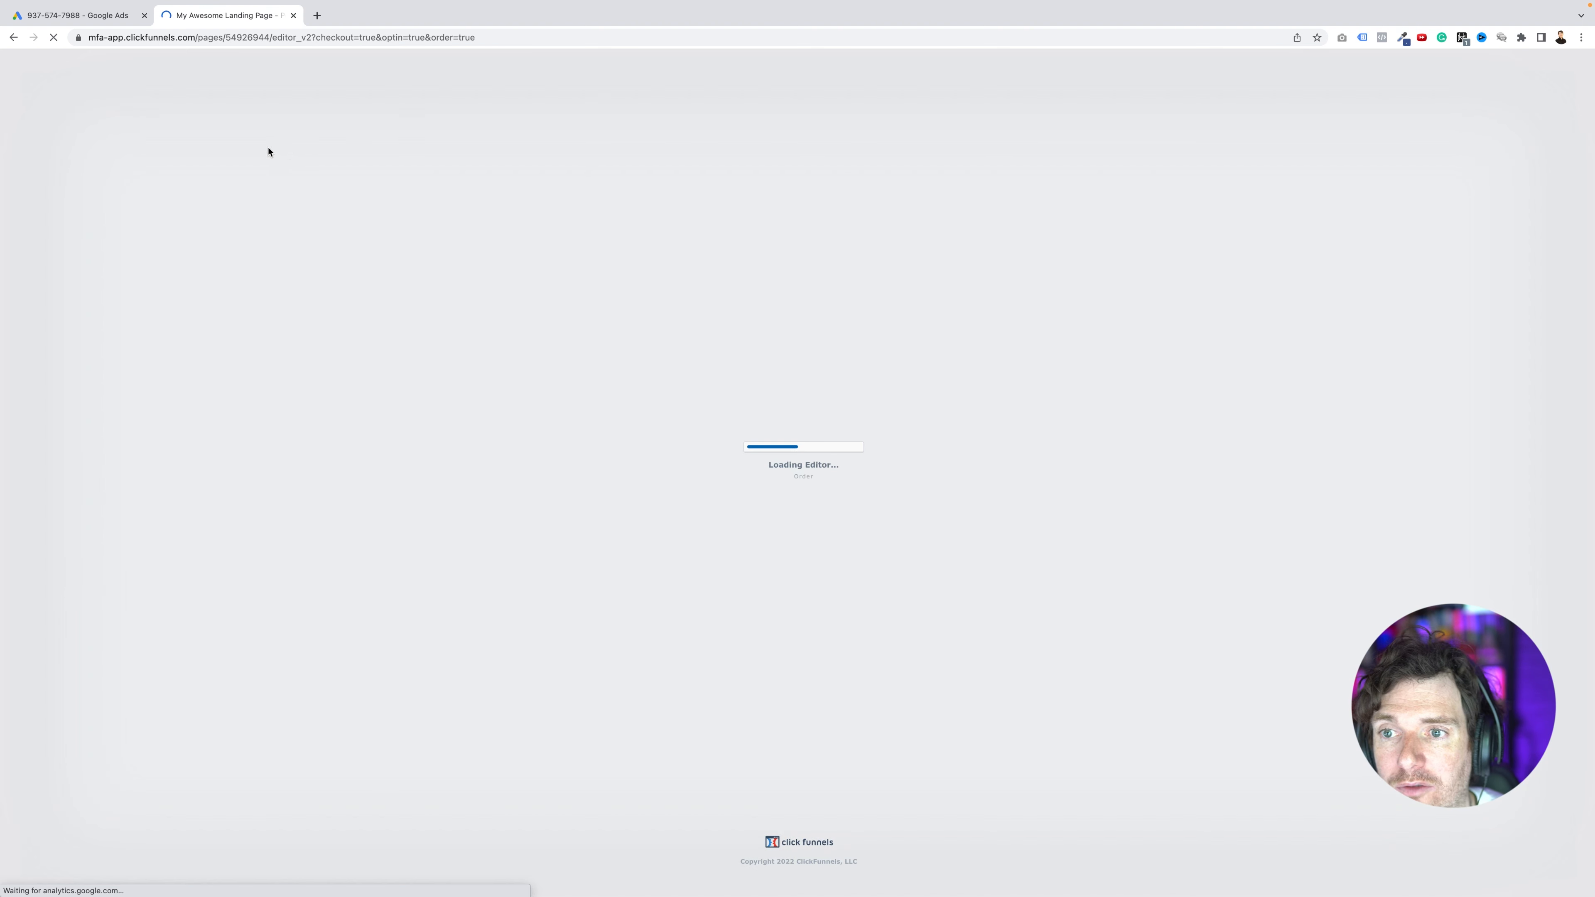
Step: Copy the "YTTest - Begin checkout" snippet again from Google Ads and paste it into the Order page's header tracking code in ClickFunnels
{"action": "left_click", "coordinate": [107, 15]}
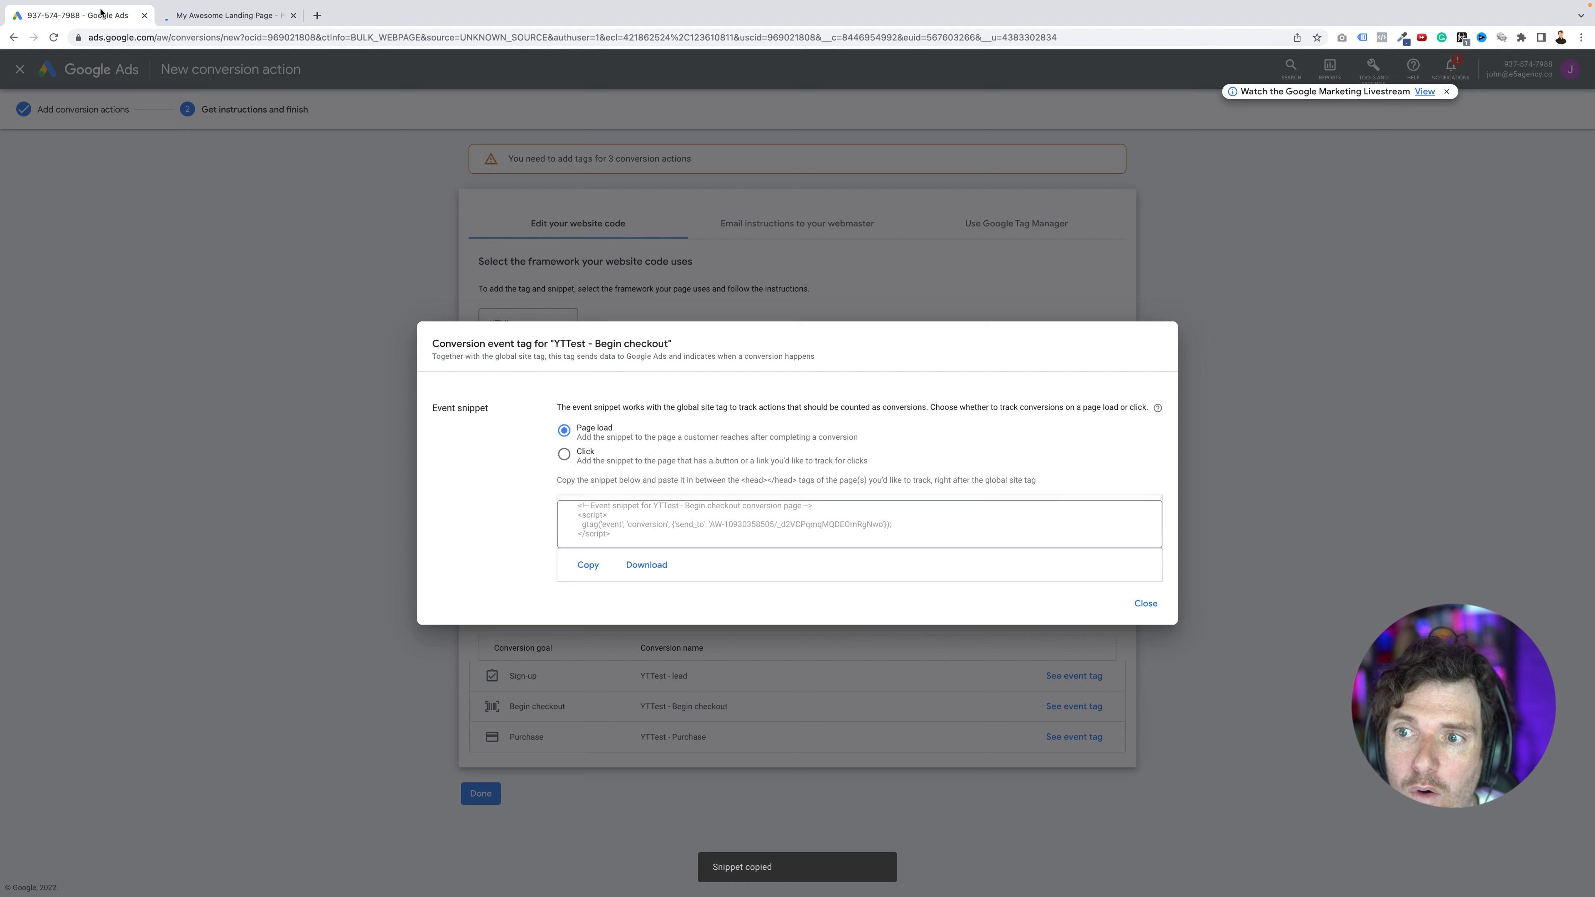
{"action": "left_click", "coordinate": [587, 565]}
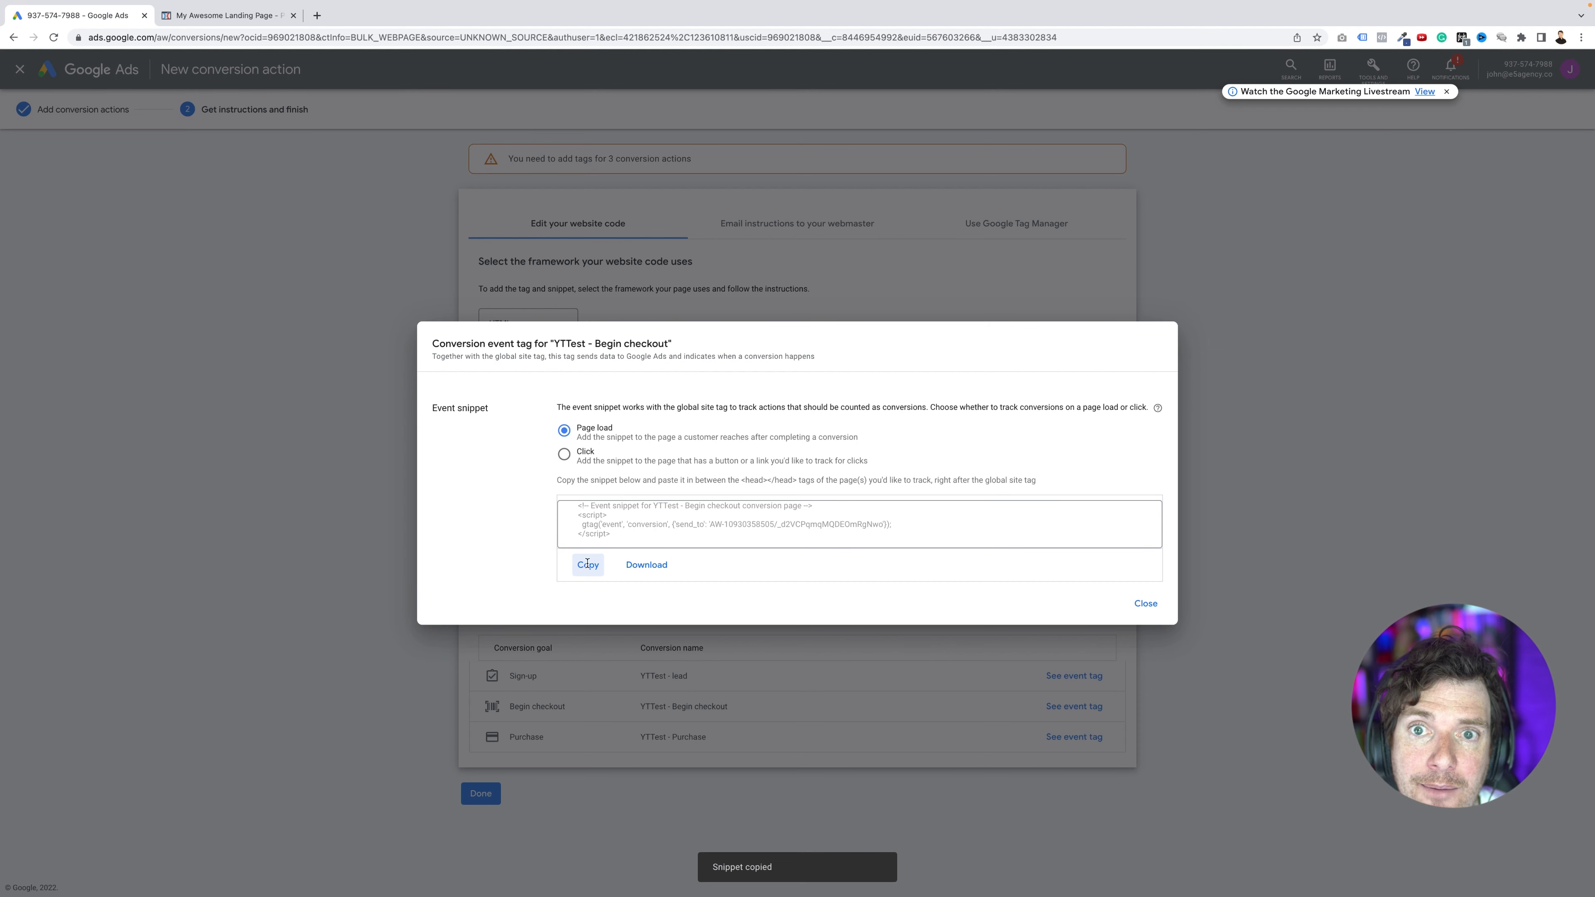
{"action": "left_click", "coordinate": [254, 15]}
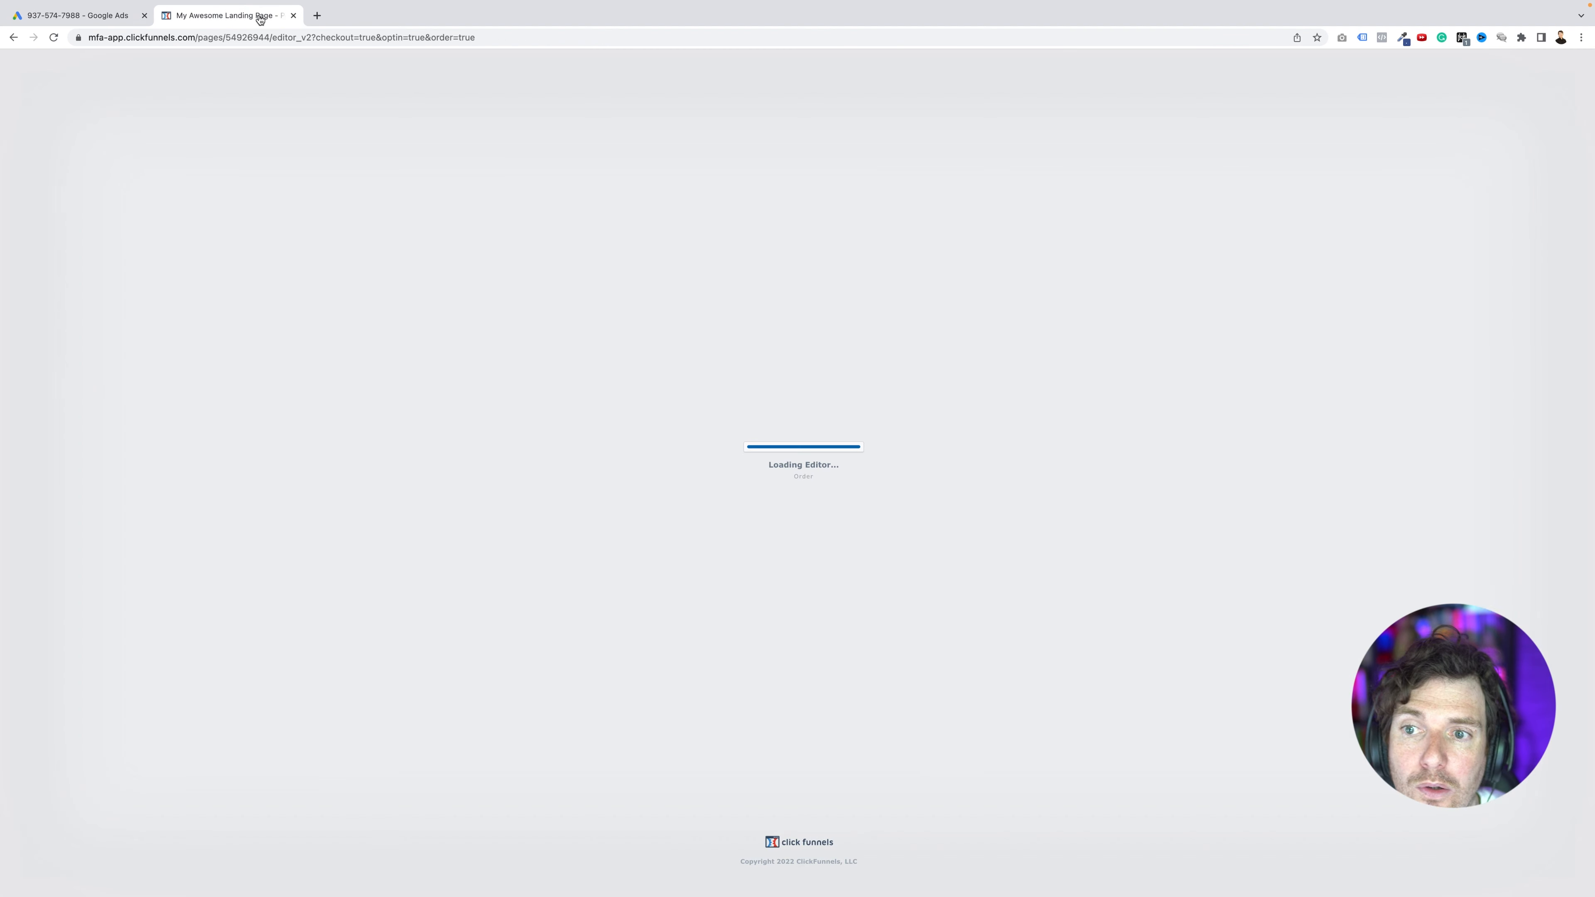
{"action": "left_click", "coordinate": [207, 68]}
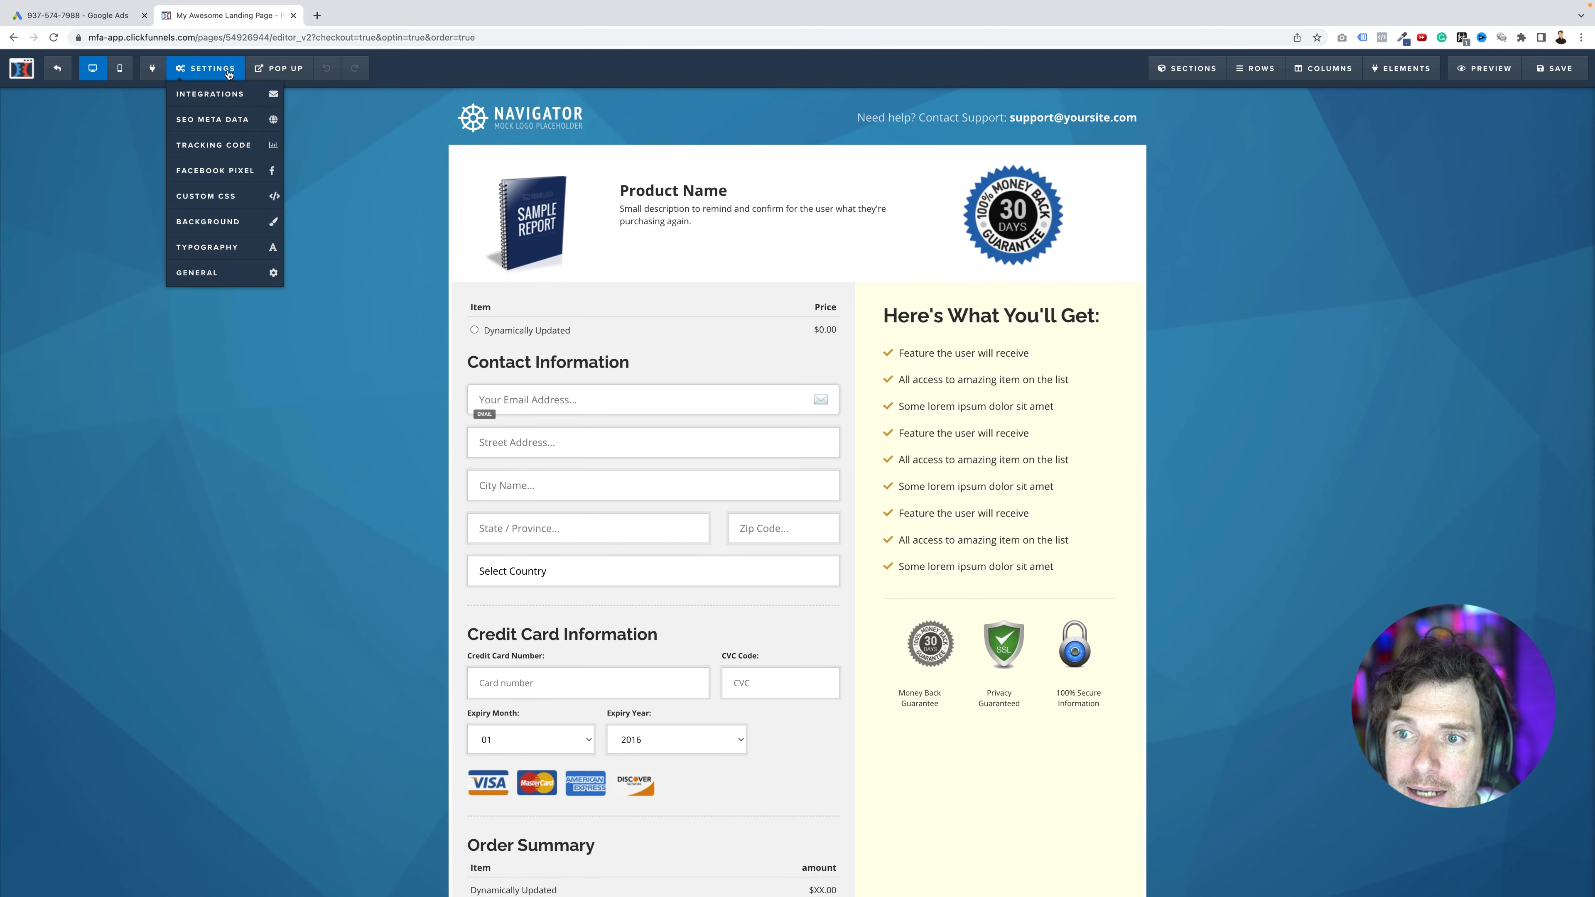
{"action": "left_click", "coordinate": [231, 151]}
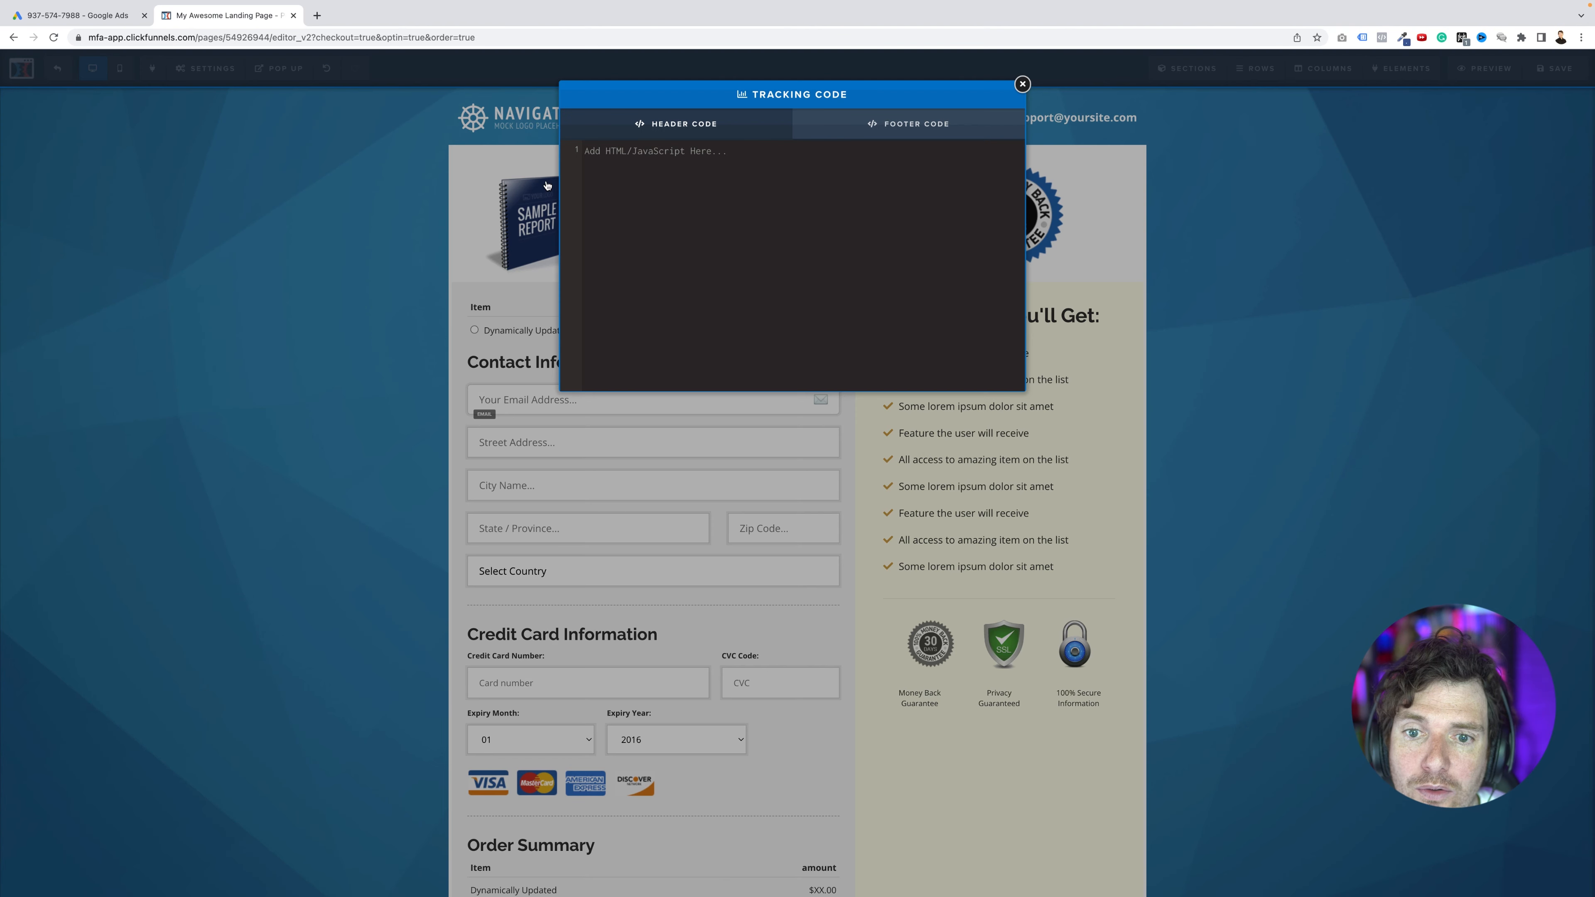
{"action": "key", "text": "super+v"}
Step: Save the Order page and exit its editor, viewing the live order page in the browser and closing it again
{"action": "left_click", "coordinate": [1264, 300]}
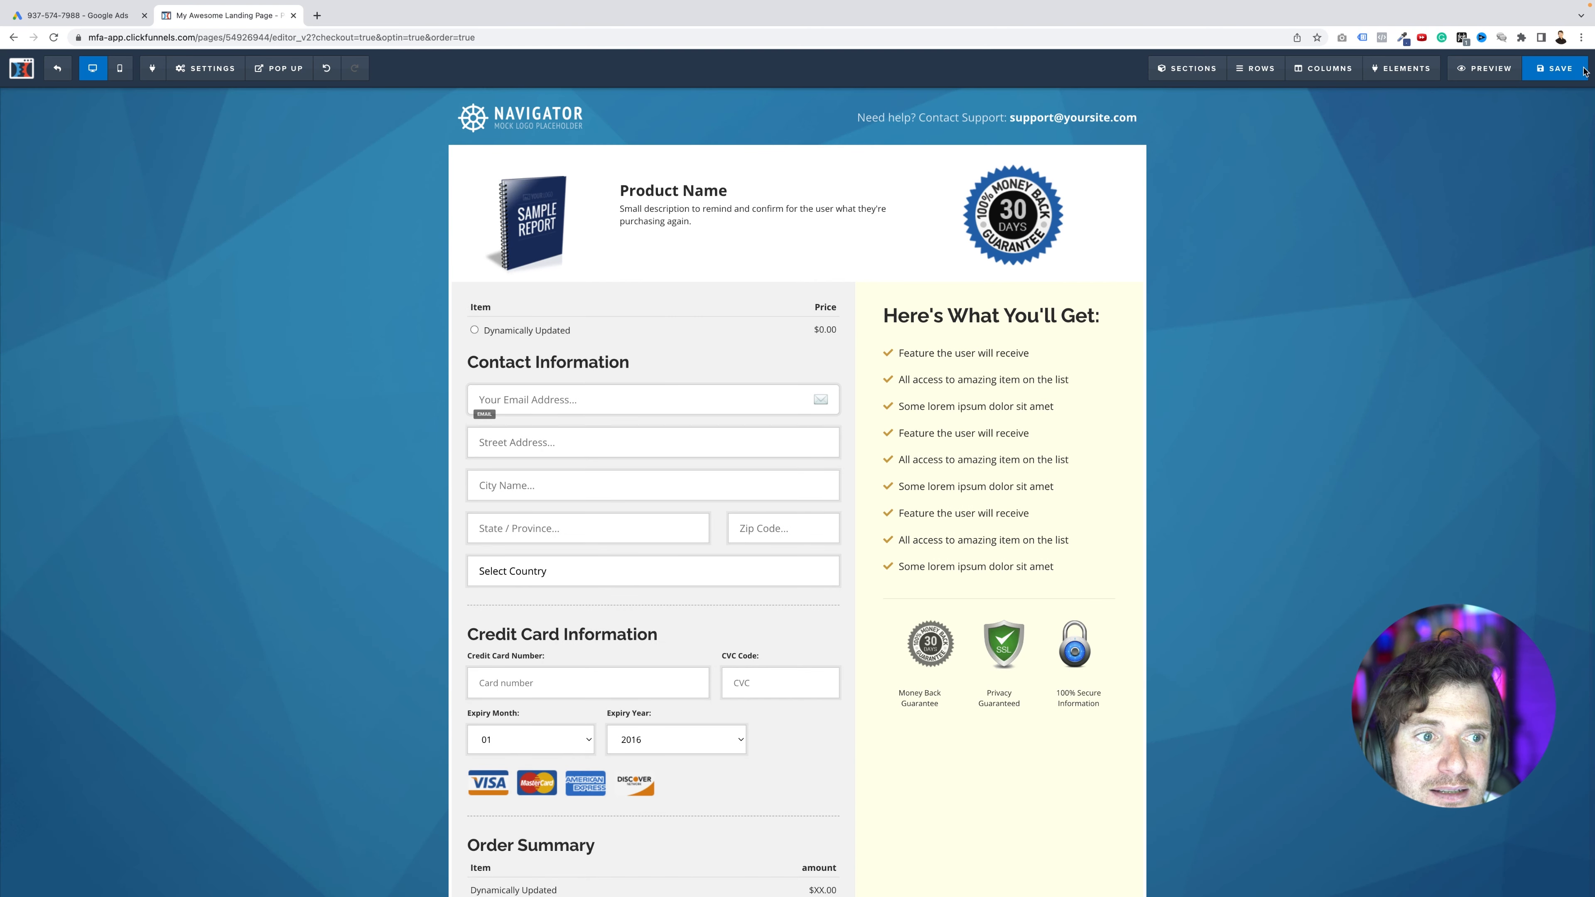
{"action": "left_click", "coordinate": [1484, 67]}
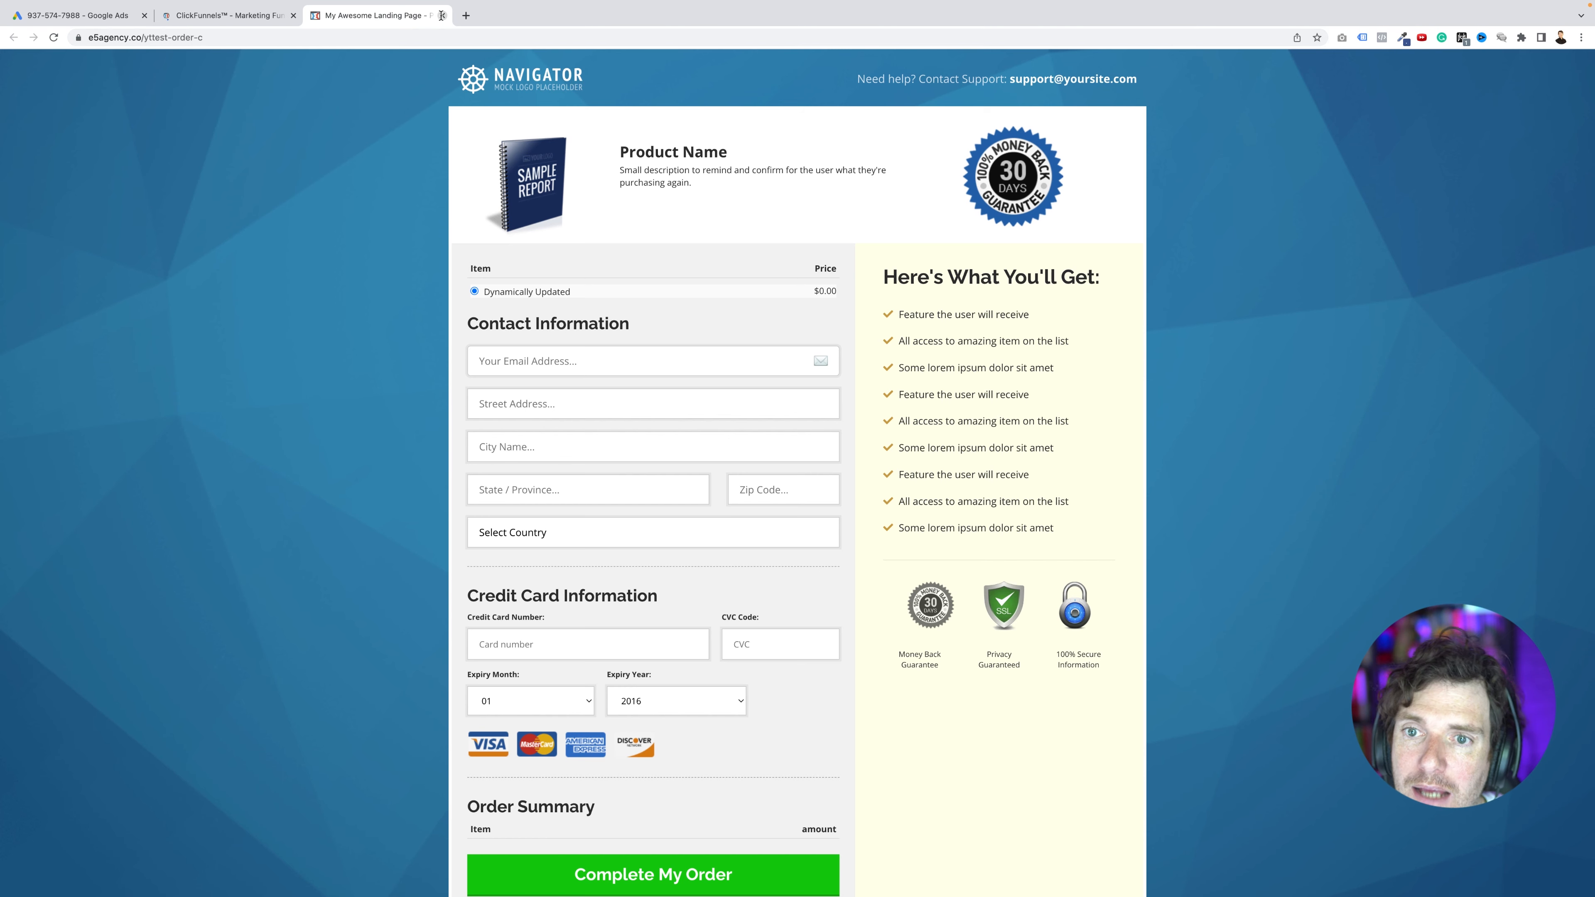
{"action": "left_click", "coordinate": [441, 15]}
Step: Return to Google Ads and copy the page-load event snippet for the "YTTest - Purchase" conversion
{"action": "left_click", "coordinate": [86, 19]}
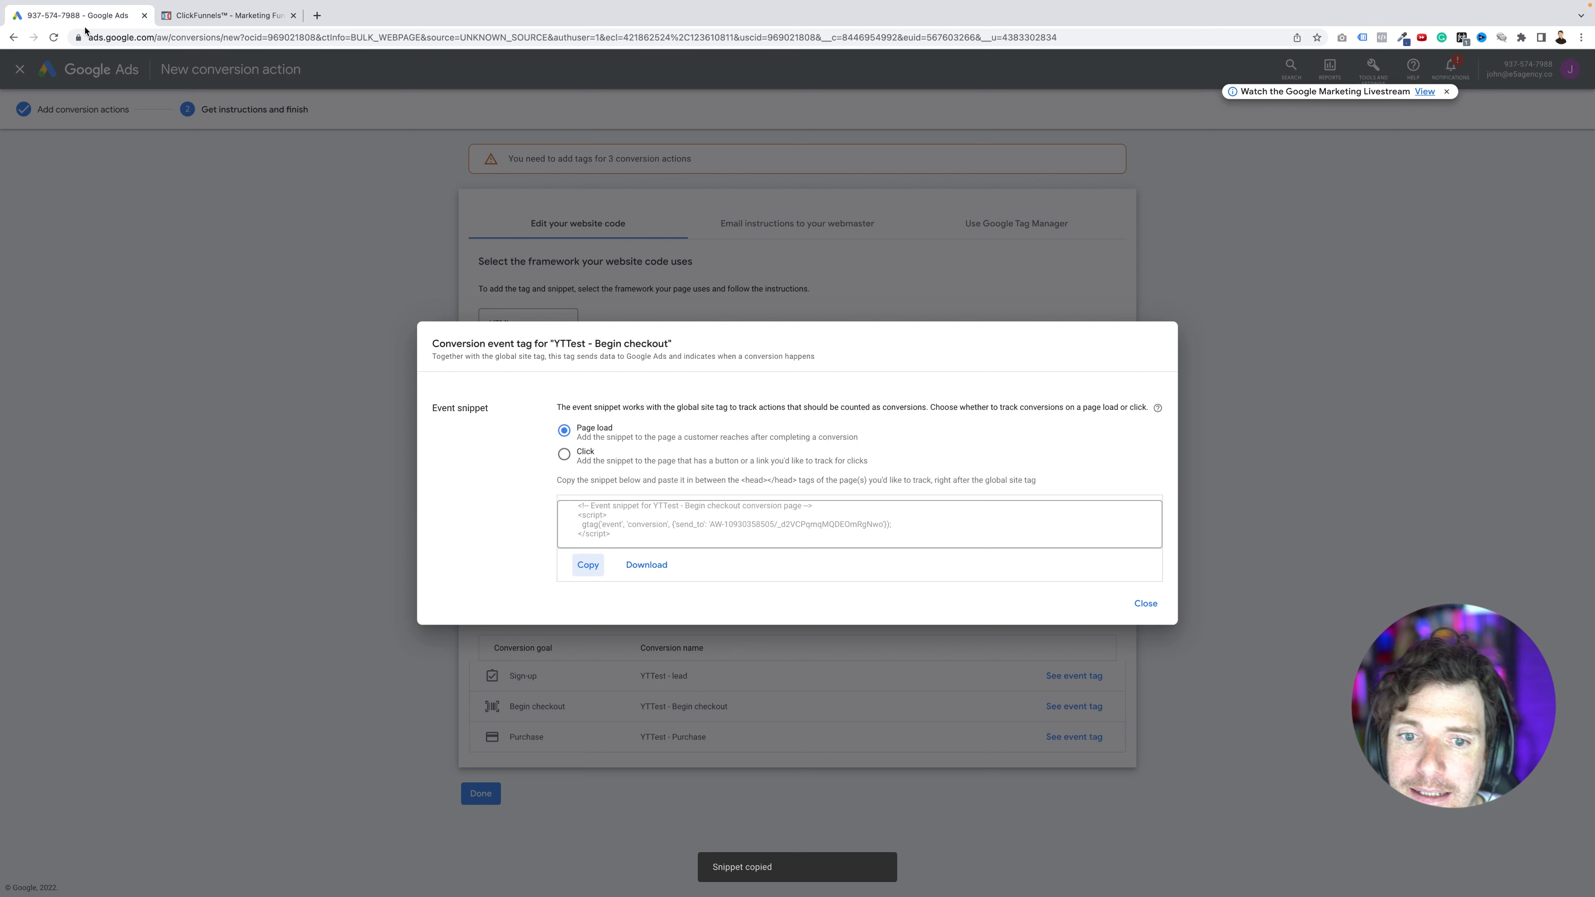
{"action": "left_click", "coordinate": [1145, 604]}
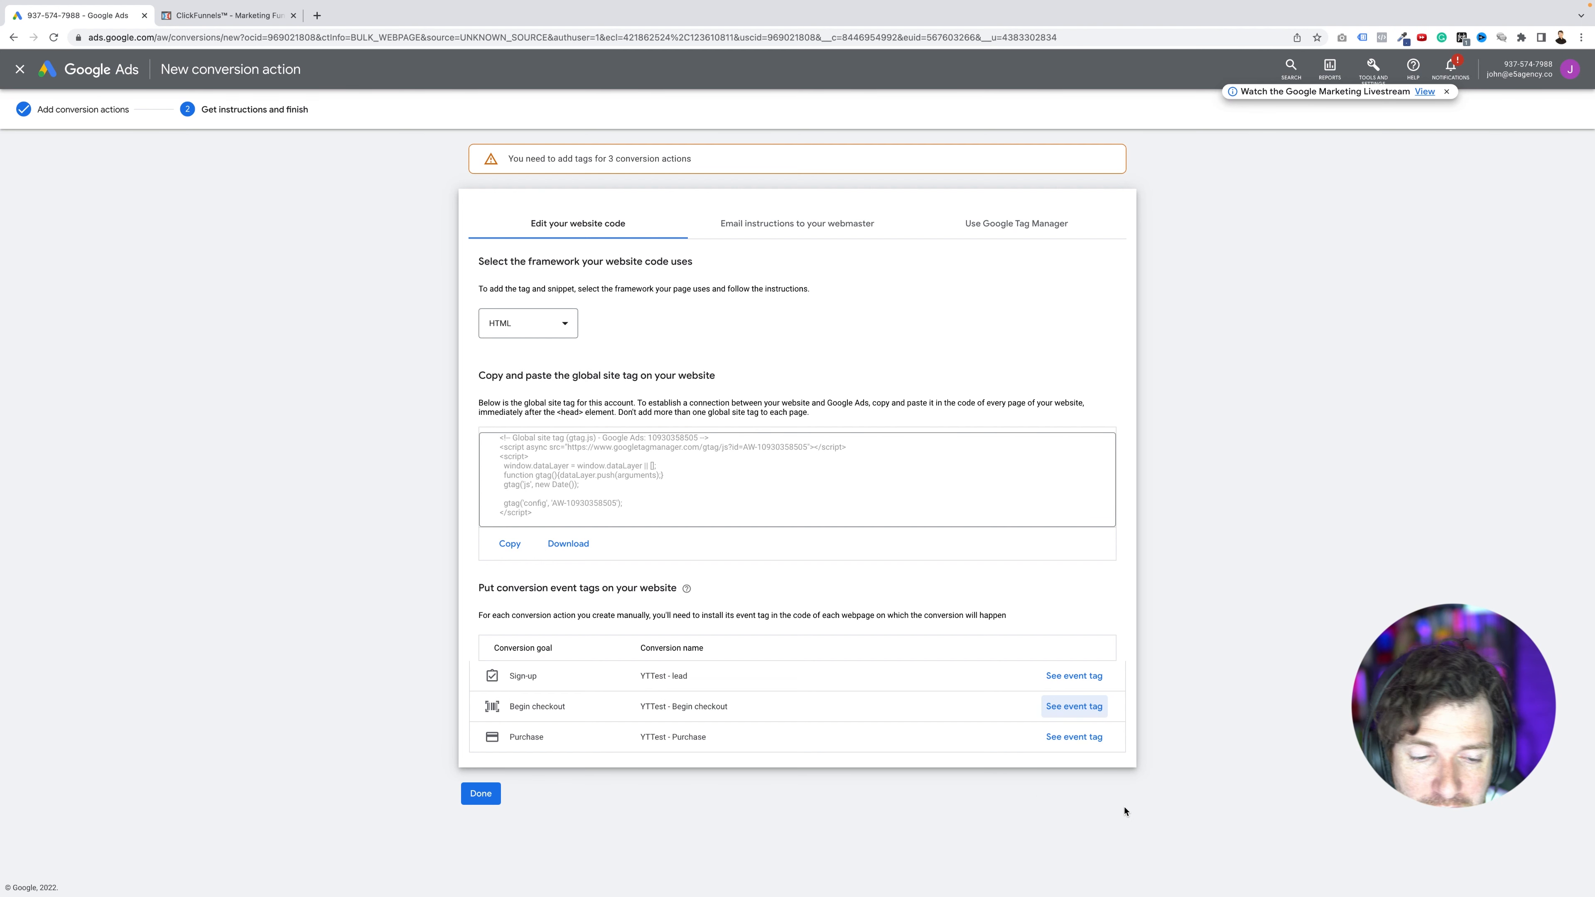
{"action": "left_click", "coordinate": [1071, 740]}
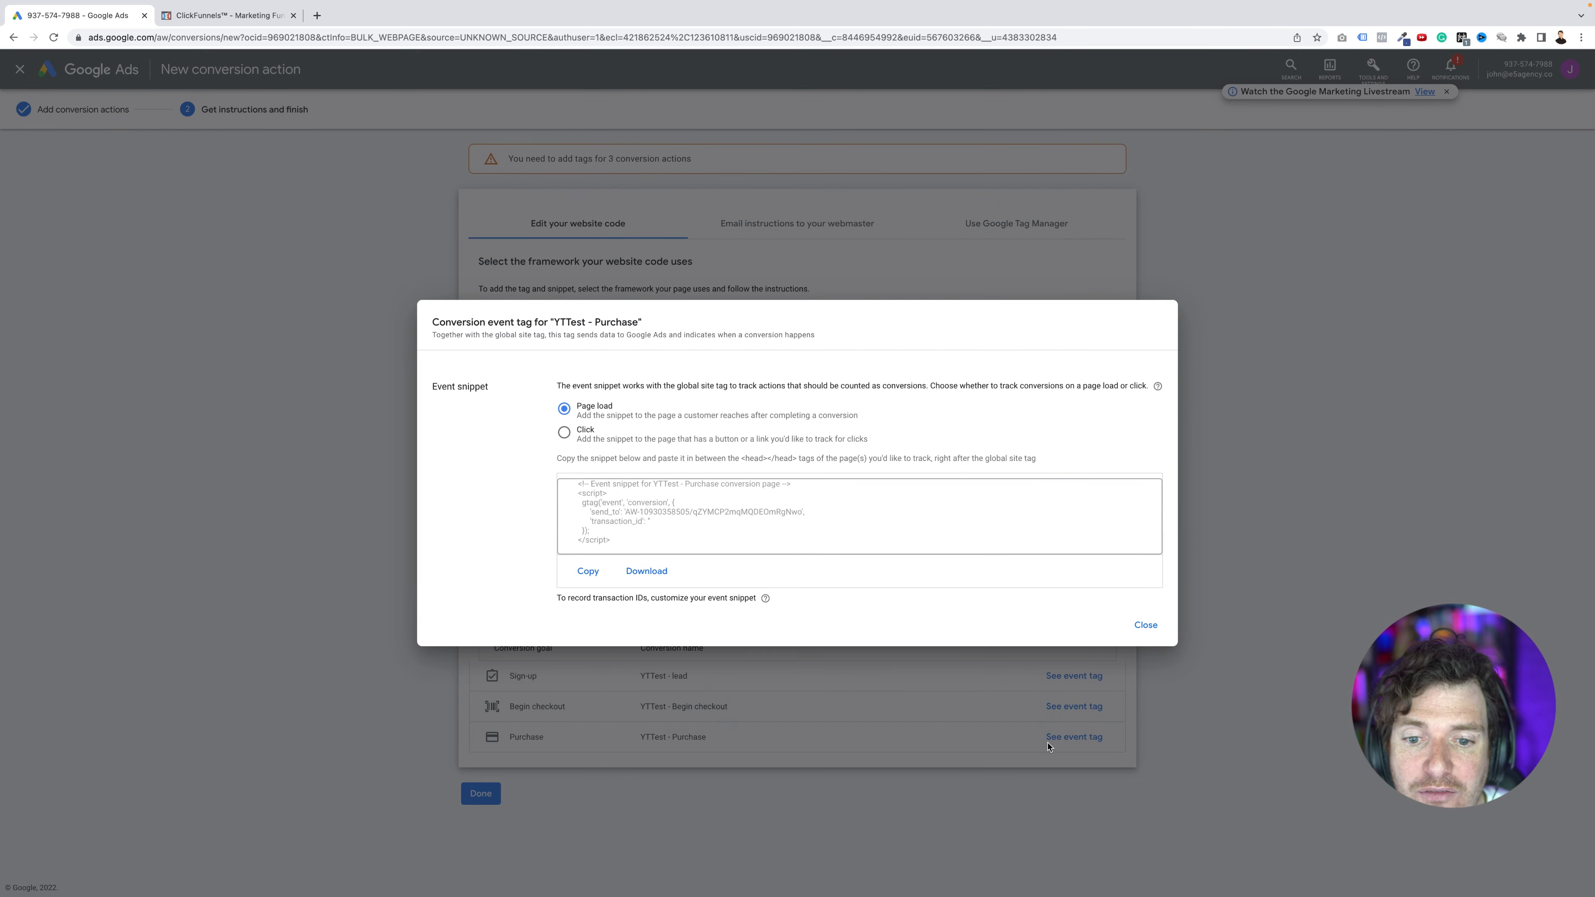
{"action": "left_click", "coordinate": [588, 572]}
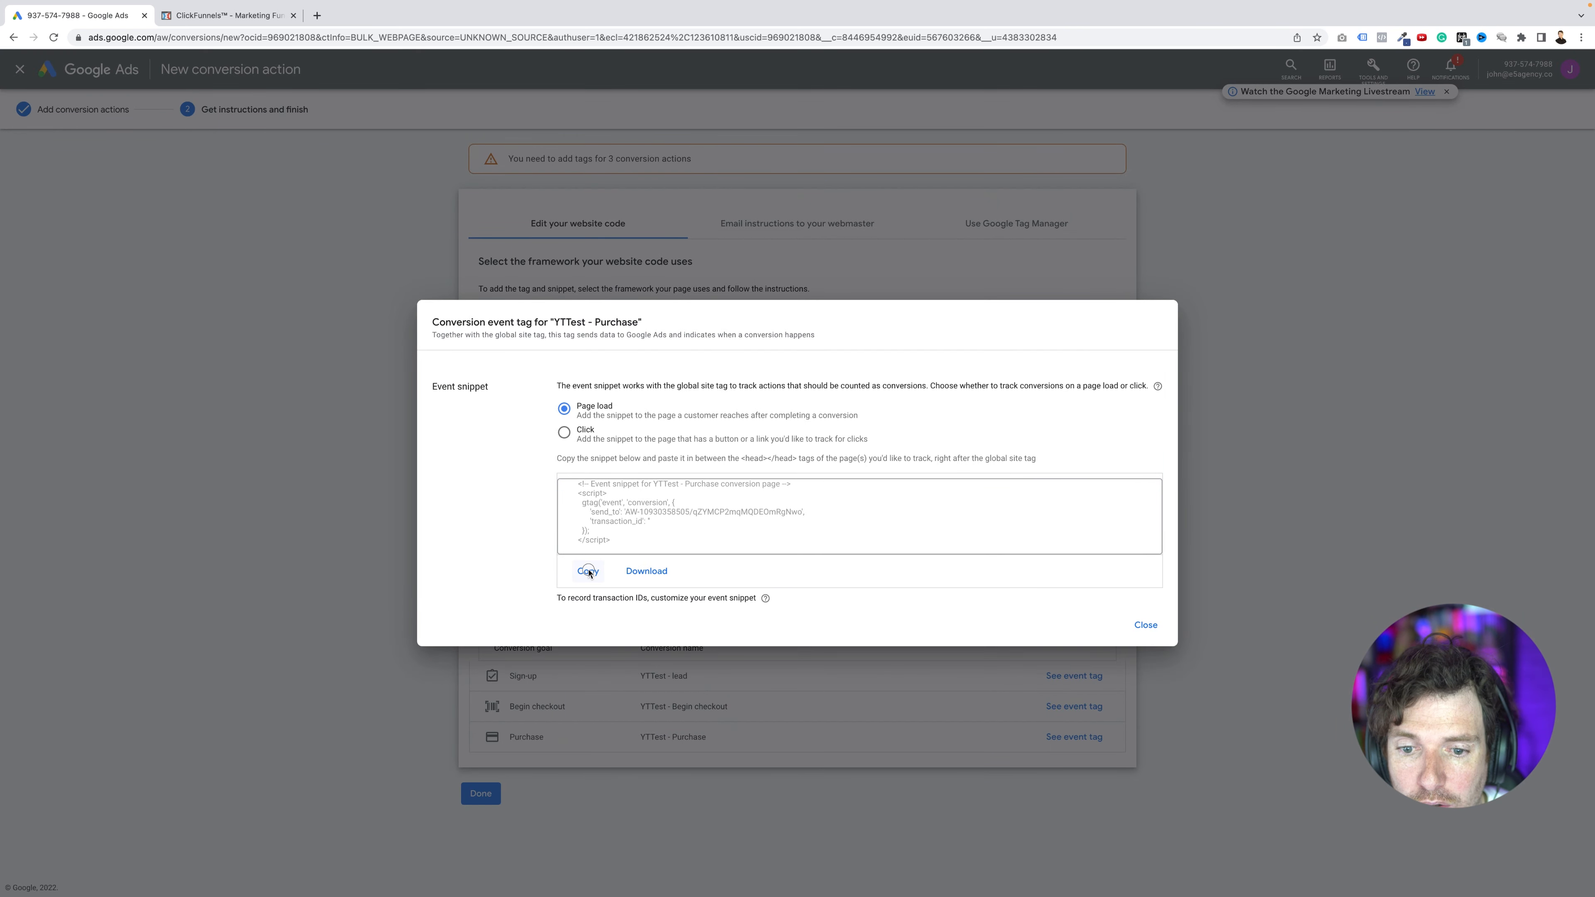
Step: Switch to ClickFunnels, open the US1 page in the editor, and paste the Purchase event snippet into its header tracking code
{"action": "left_click", "coordinate": [220, 16]}
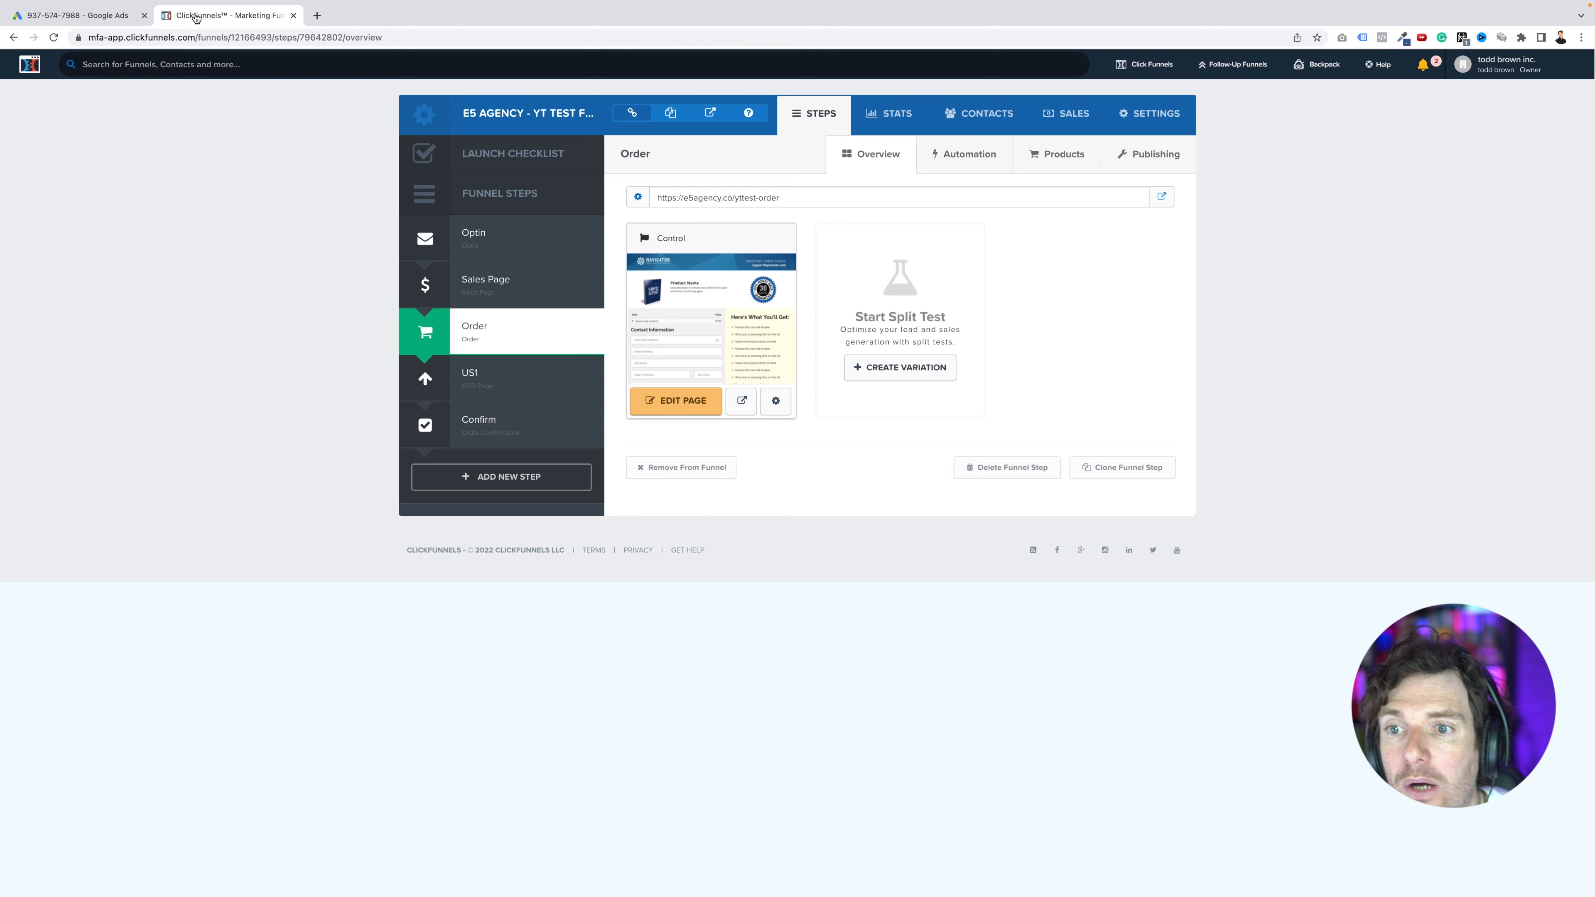
{"action": "left_click", "coordinate": [496, 390]}
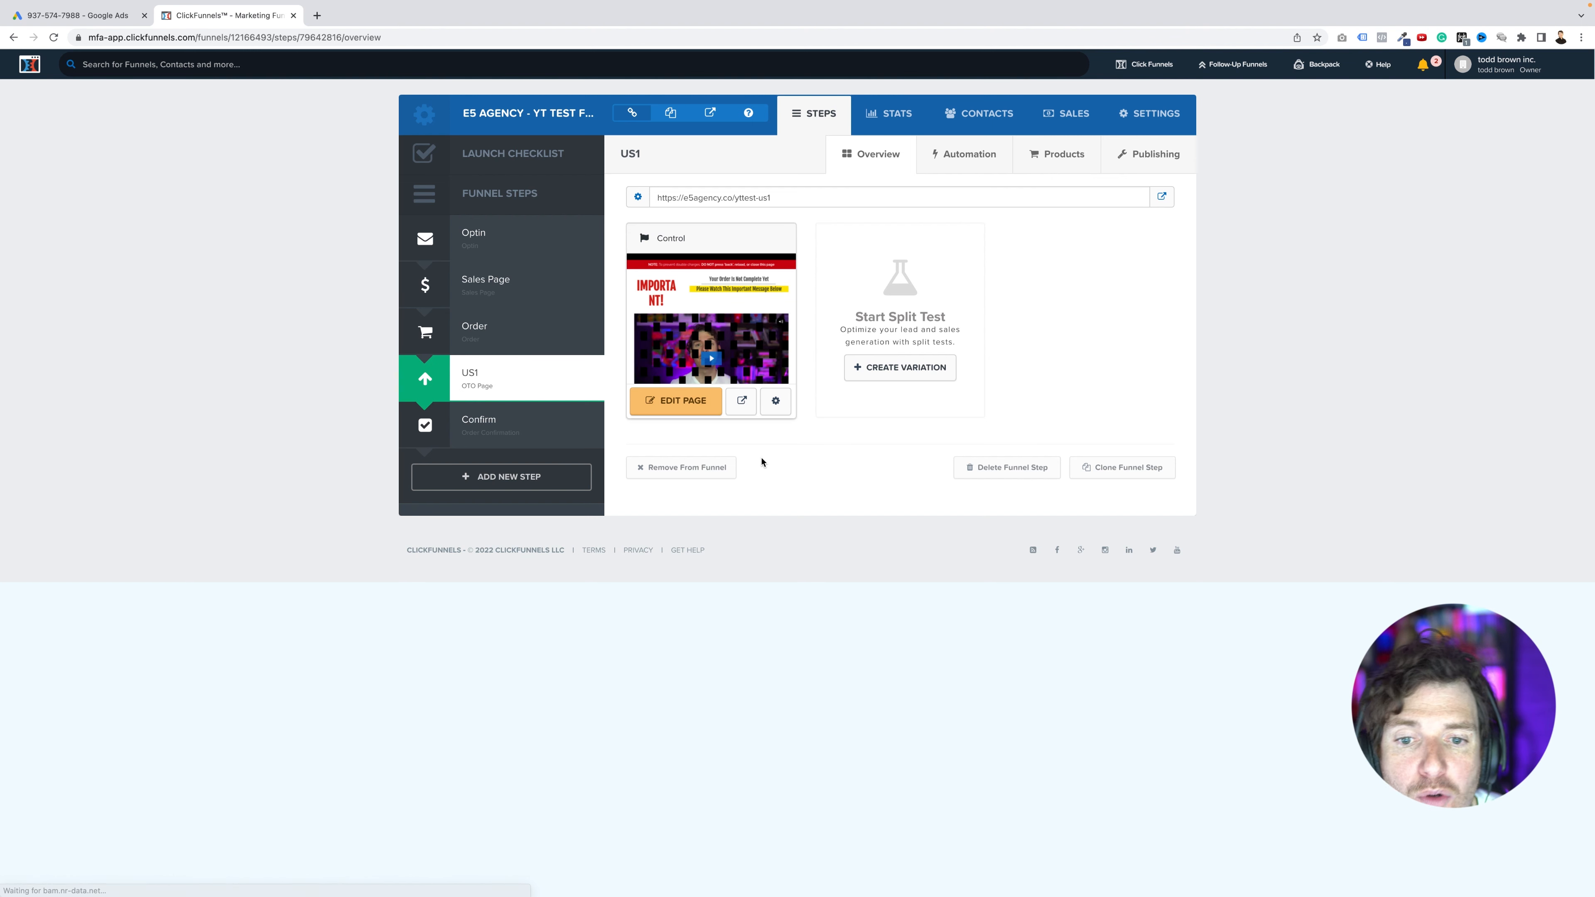
{"action": "left_click", "coordinate": [689, 409]}
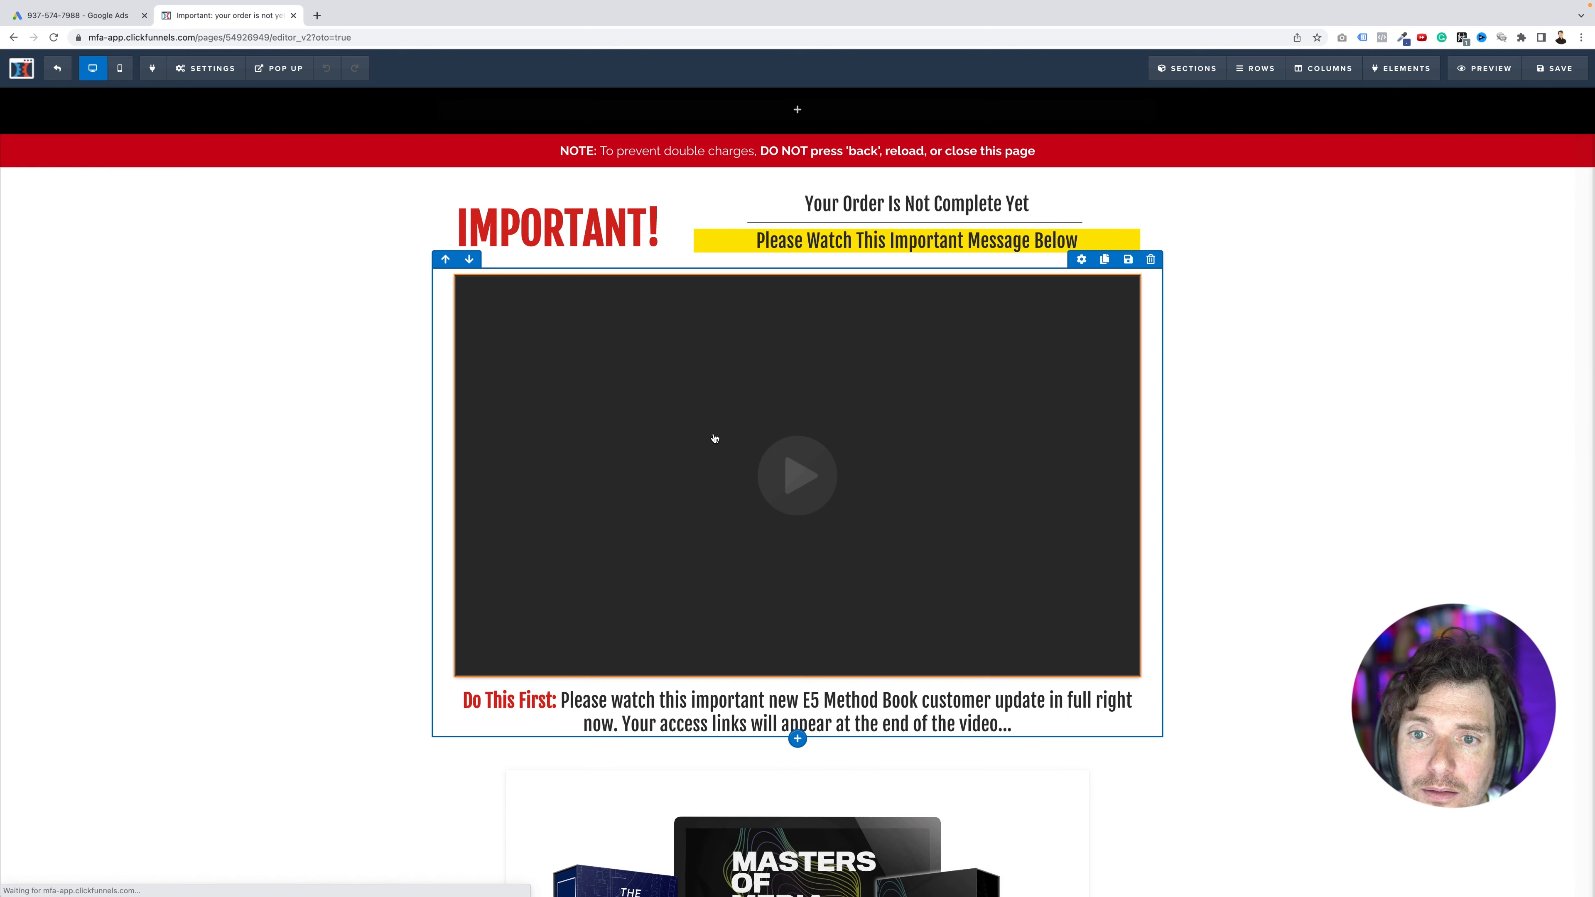
{"action": "left_click", "coordinate": [209, 69]}
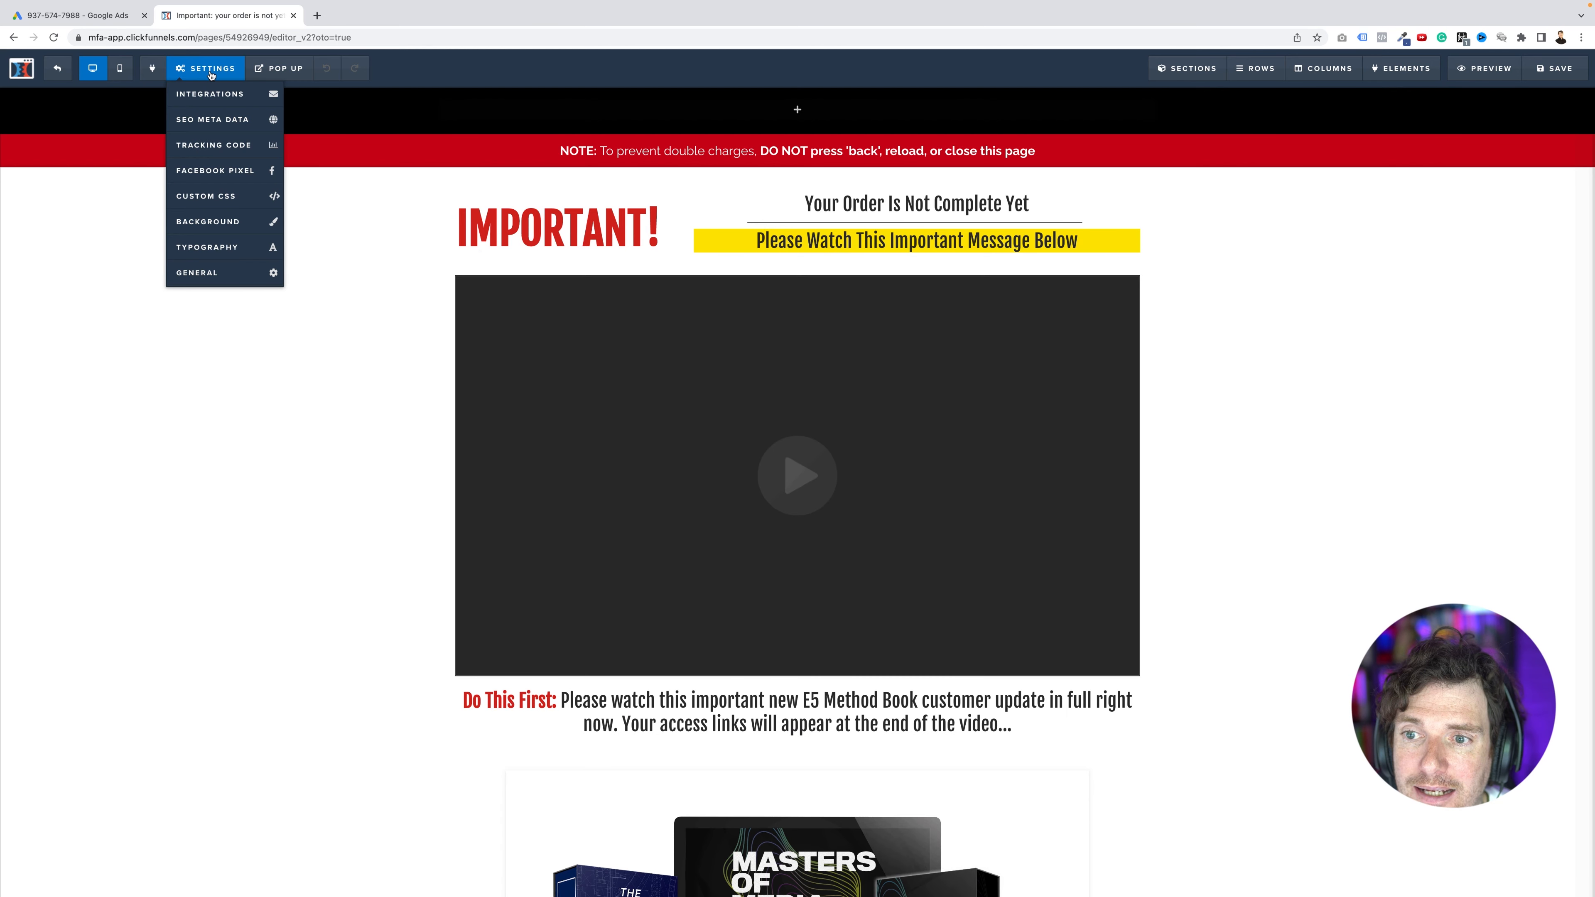
{"action": "left_click", "coordinate": [243, 148]}
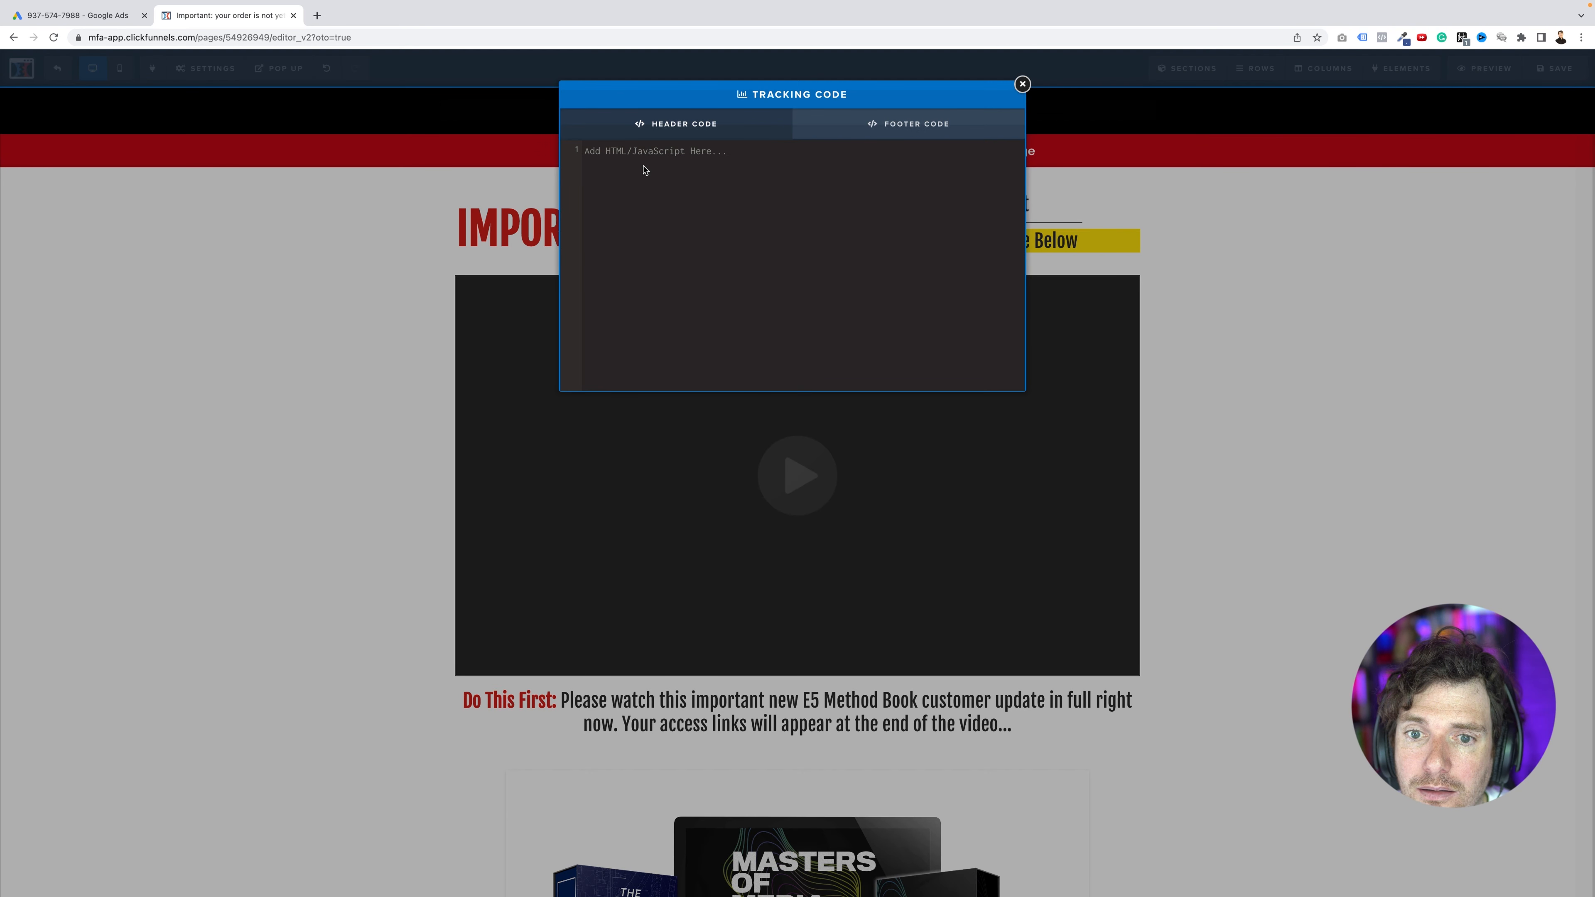
{"action": "left_click", "coordinate": [696, 177]}
{"action": "key", "text": "super+v"}
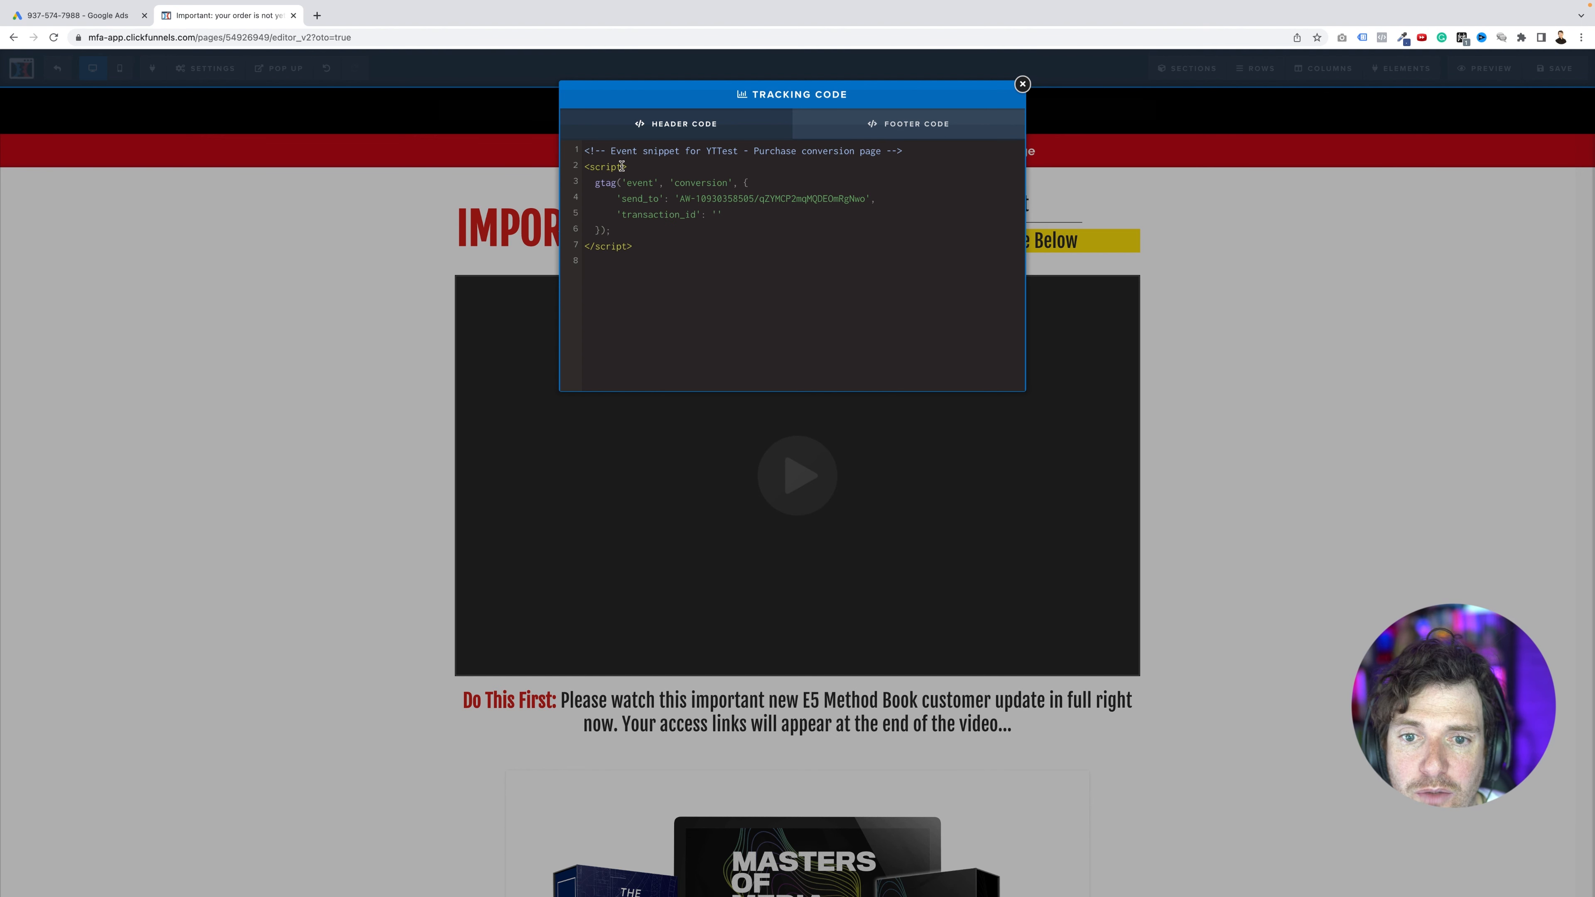
Step: Save the US1 page with its new tracking code and exit to the funnel overview
{"action": "left_click", "coordinate": [1307, 406]}
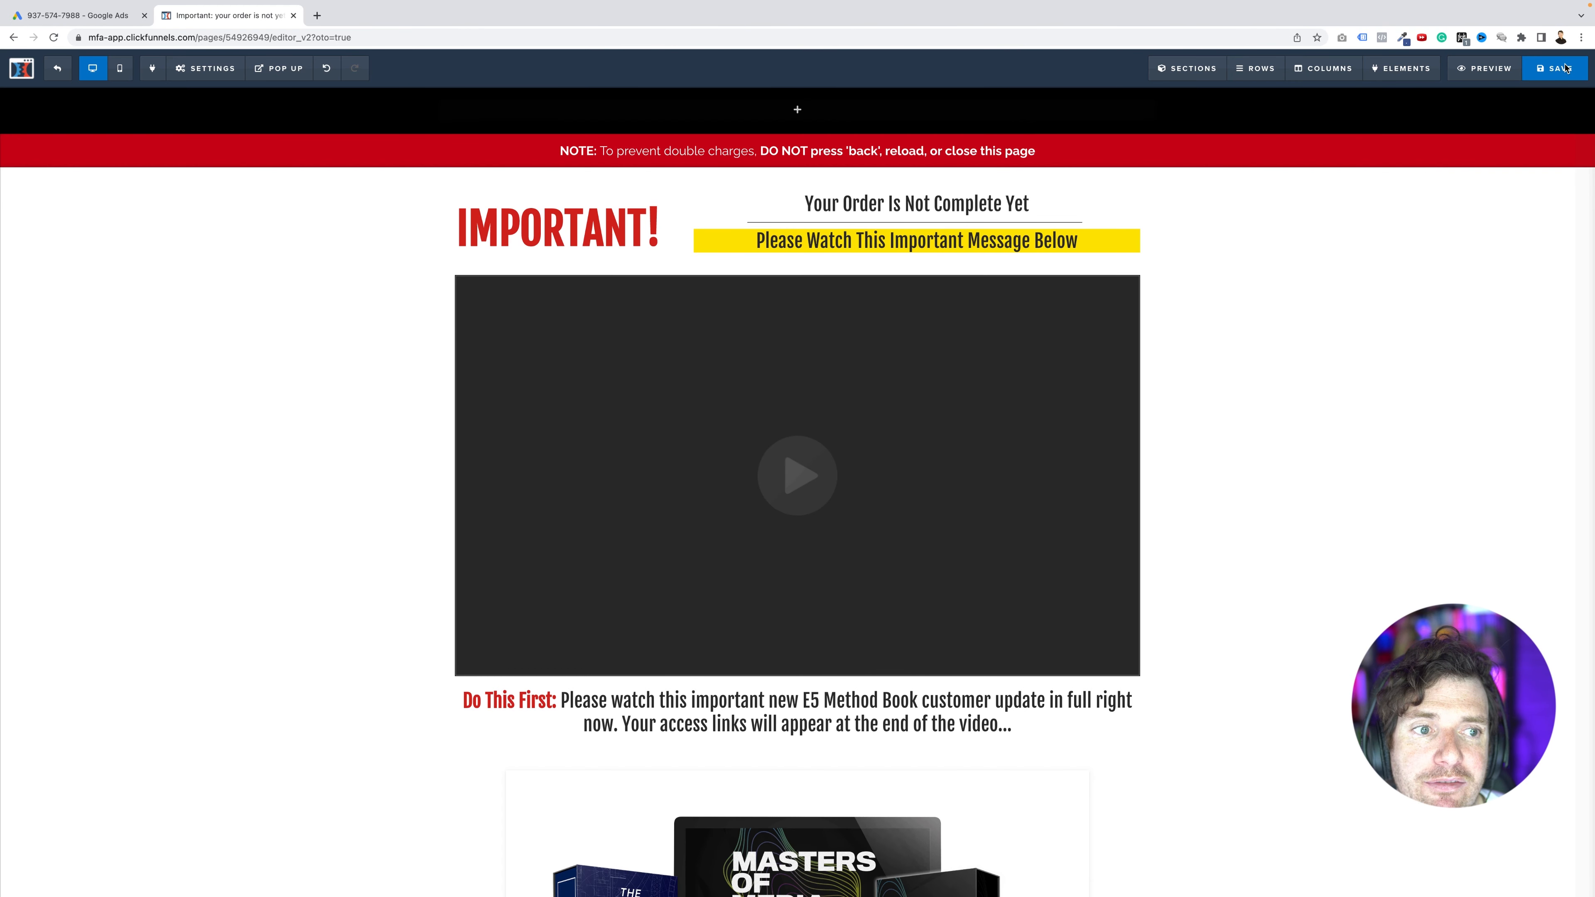
{"action": "left_click", "coordinate": [1567, 68]}
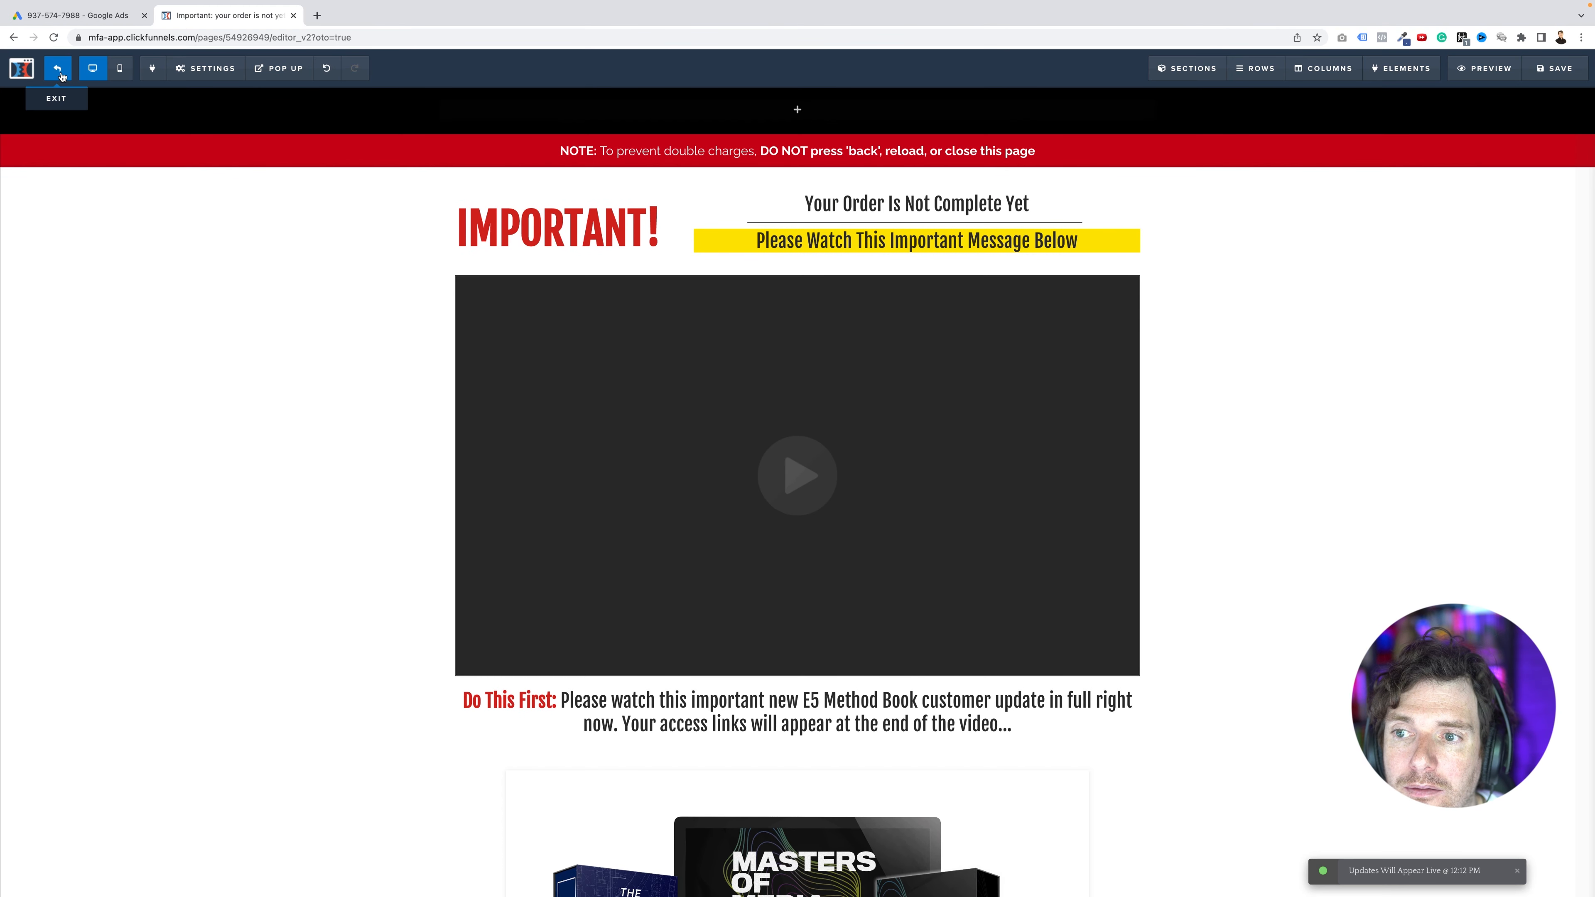
{"action": "left_click", "coordinate": [58, 69]}
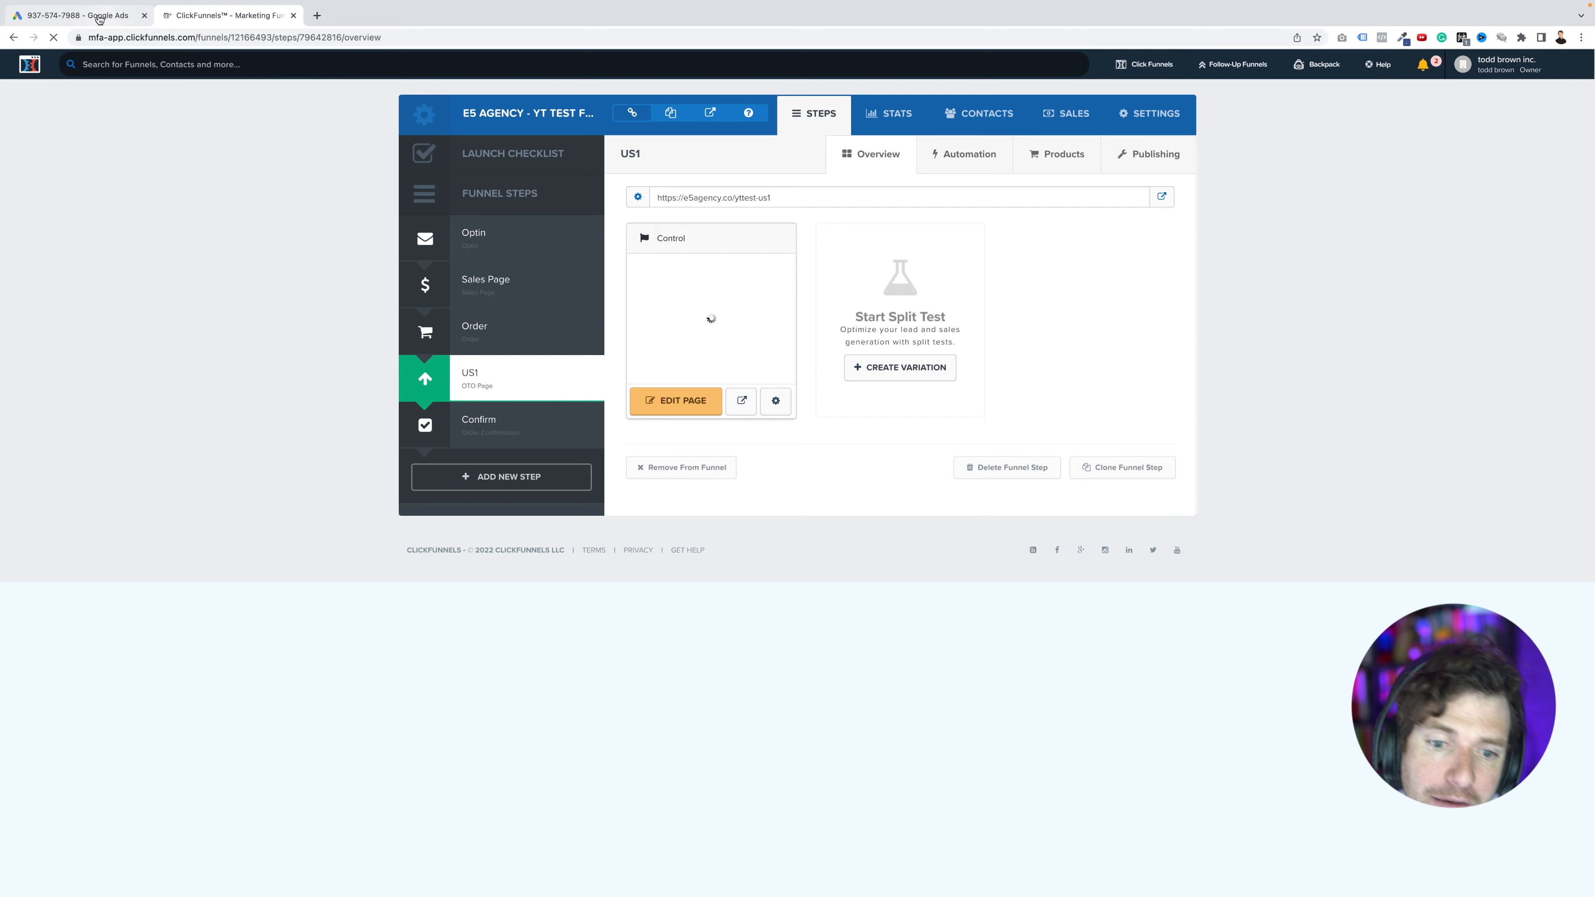
Step: Return to Google Ads, close the Purchase event snippet, and finish the conversion action setup
{"action": "left_click", "coordinate": [94, 15]}
{"action": "left_click", "coordinate": [1154, 626]}
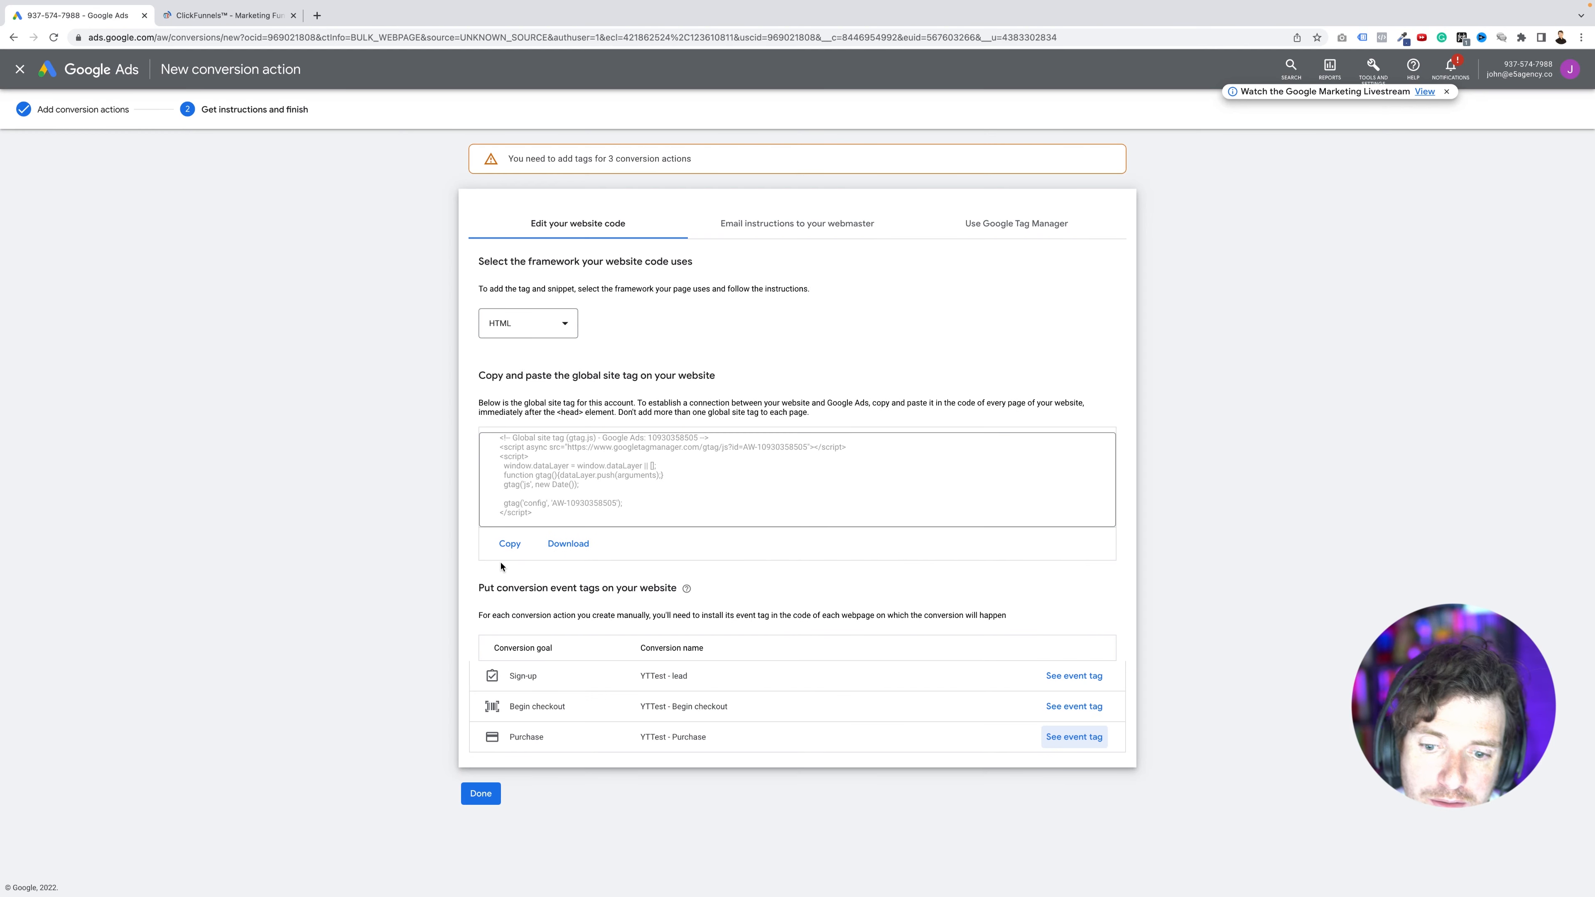
{"action": "left_click", "coordinate": [482, 793]}
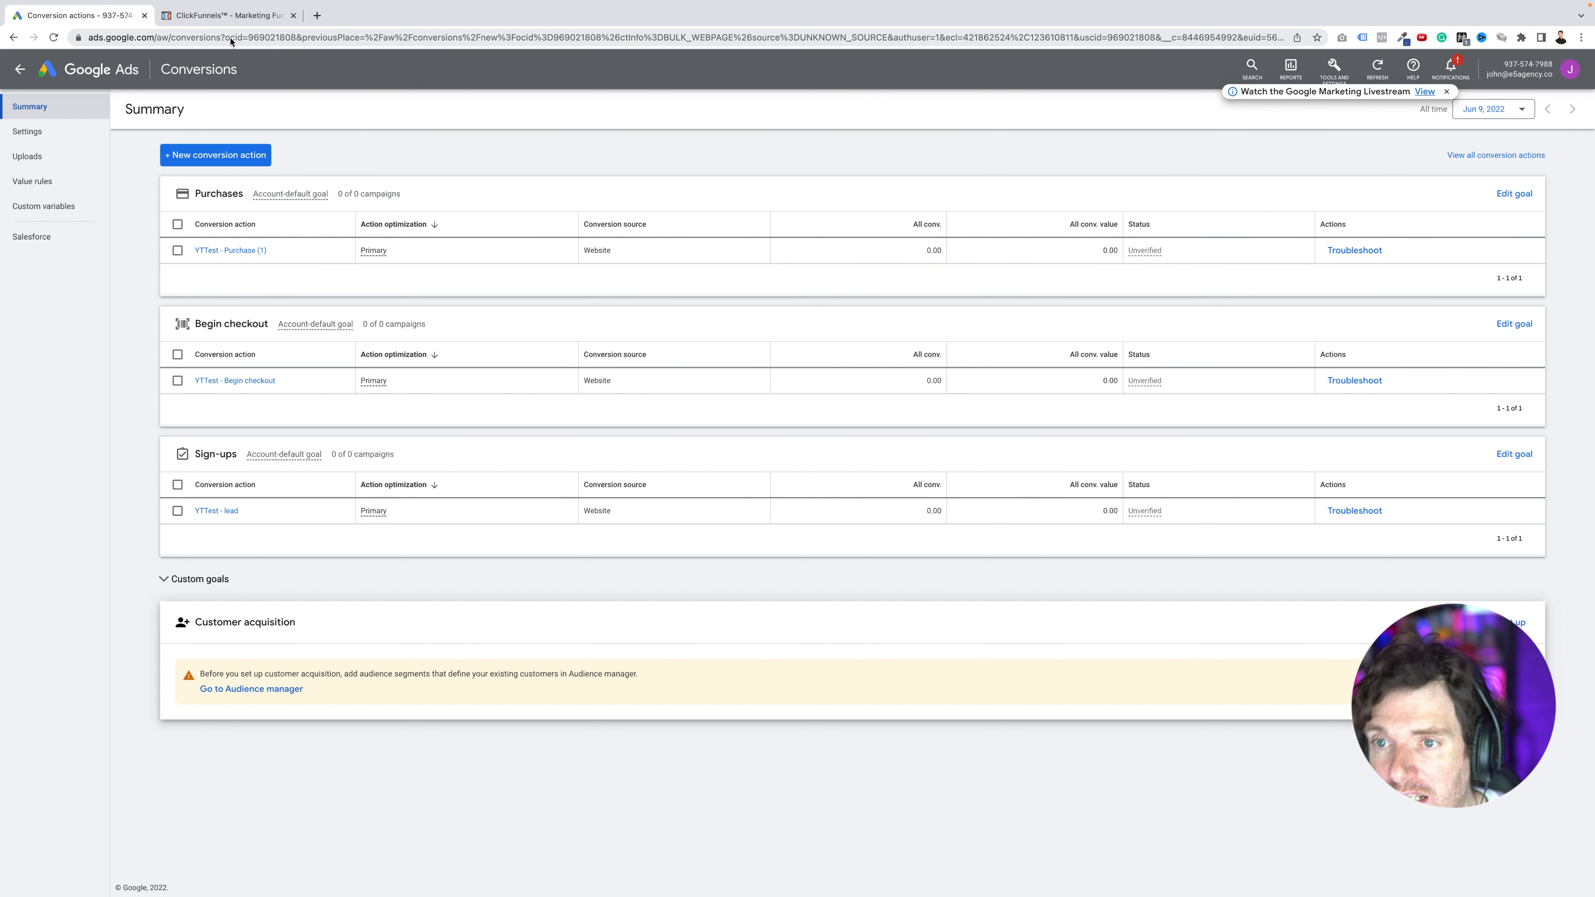
Step: Switch to ClickFunnels and delete the Google Ads global site tag from the head tracking code in the funnel's settings
{"action": "left_click", "coordinate": [222, 17]}
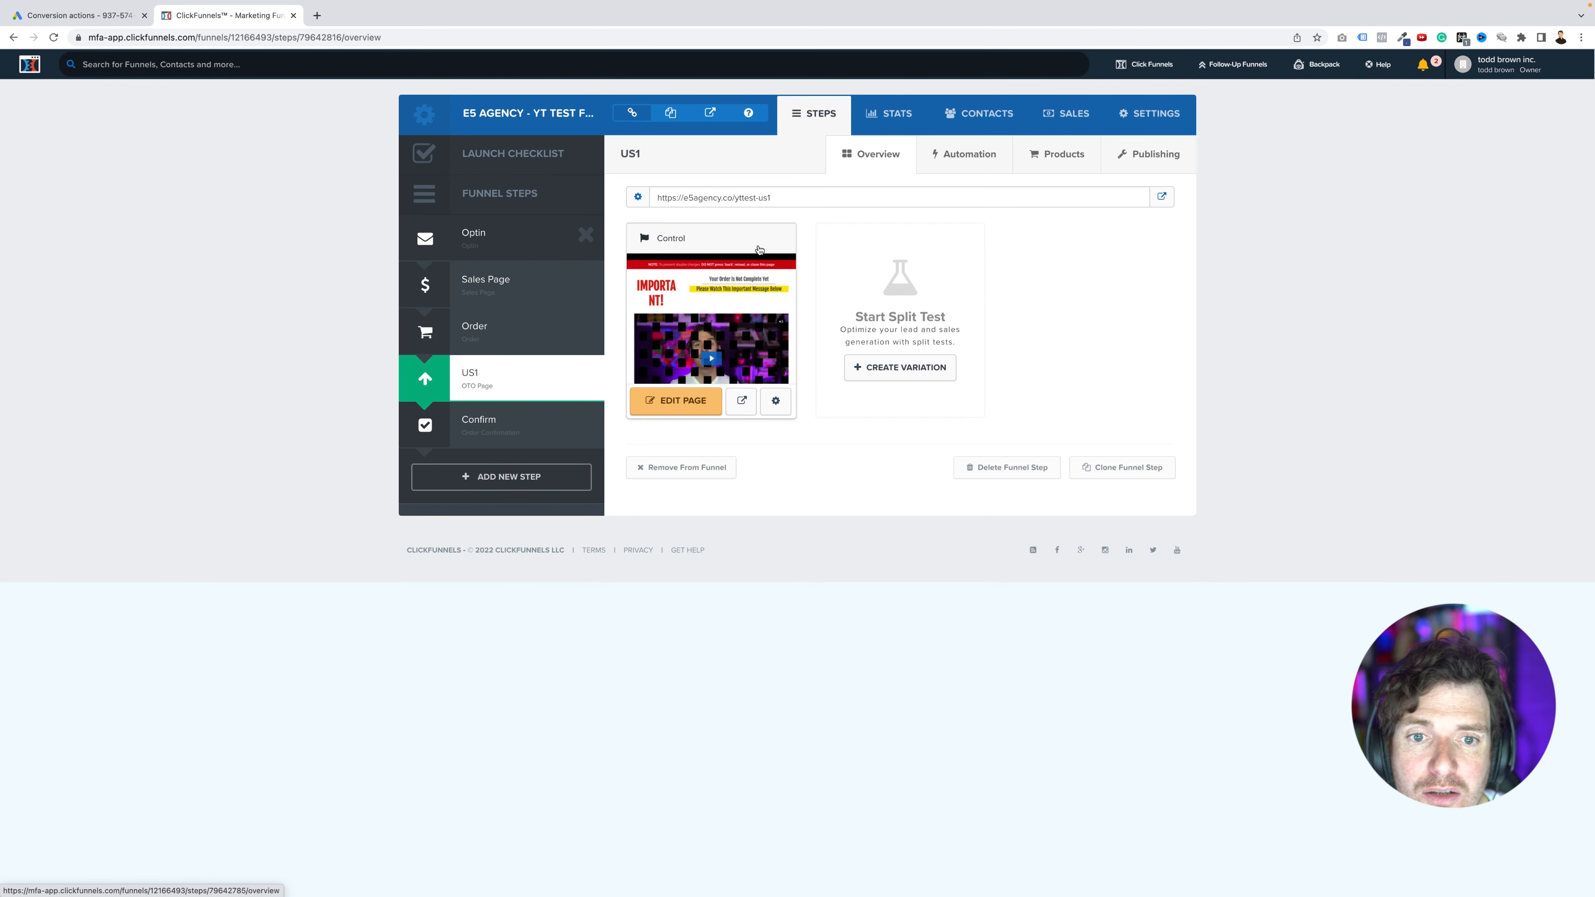
{"action": "left_click", "coordinate": [929, 380]}
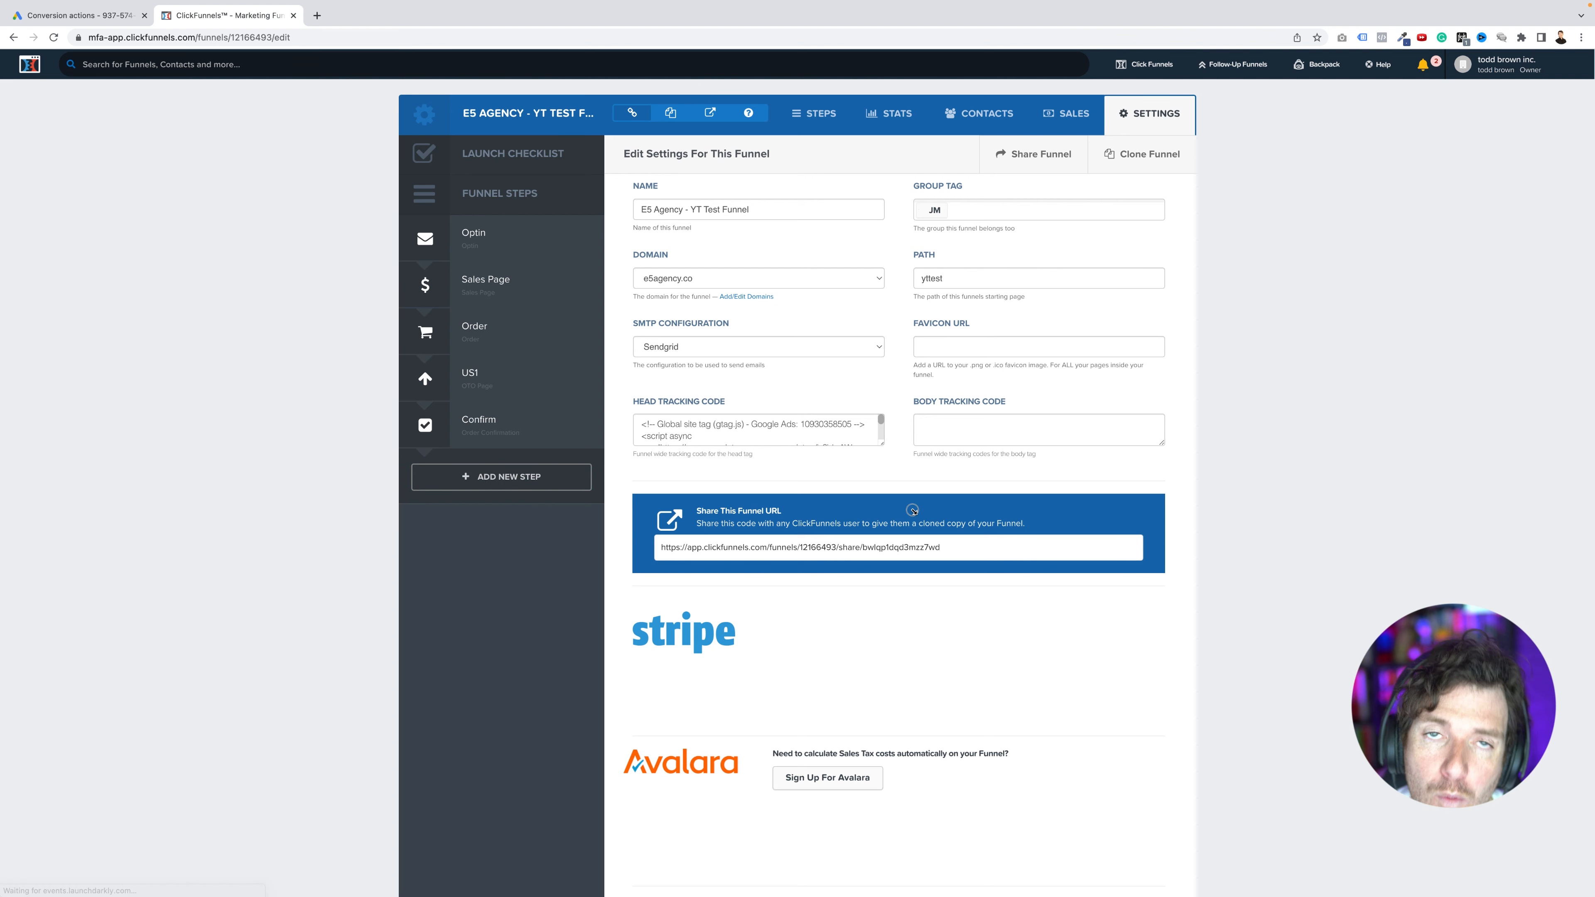
{"action": "left_click_drag", "start_coordinate": [882, 443], "coordinate": [934, 577]}
{"action": "left_click_drag", "start_coordinate": [694, 544], "coordinate": [633, 424]}
{"action": "key", "text": "BackSpace"}
{"action": "scroll", "coordinate": [1026, 648], "scroll_direction": "down", "scroll_amount": 10}
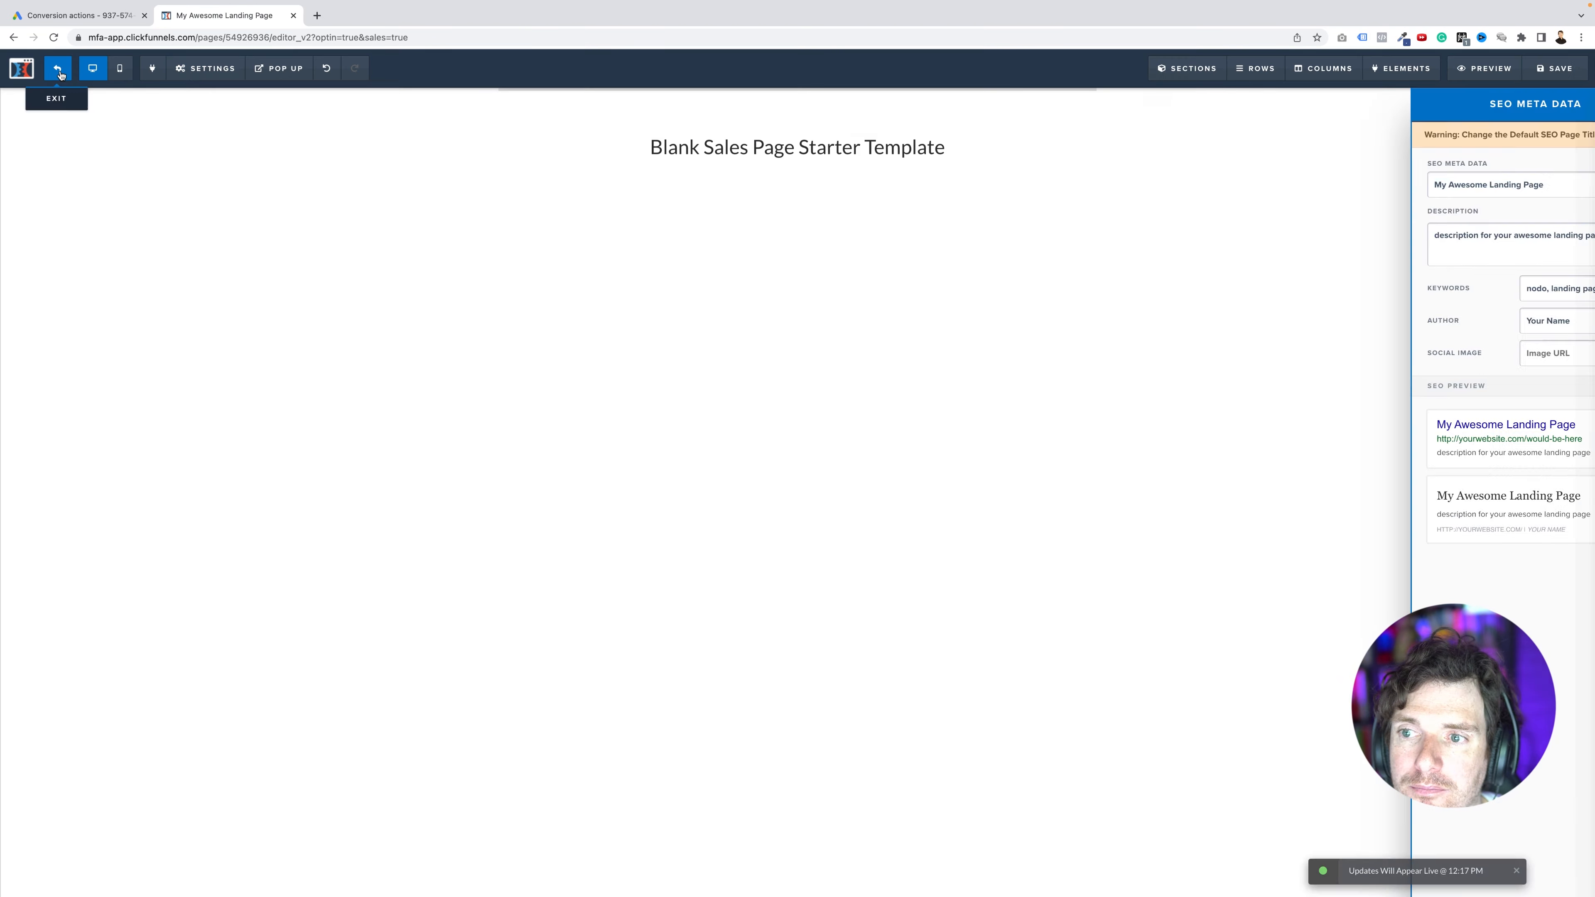
Step: Exit the Sales Page editor to the funnel overview and open a funnel step's page for editing
{"action": "left_click", "coordinate": [58, 69]}
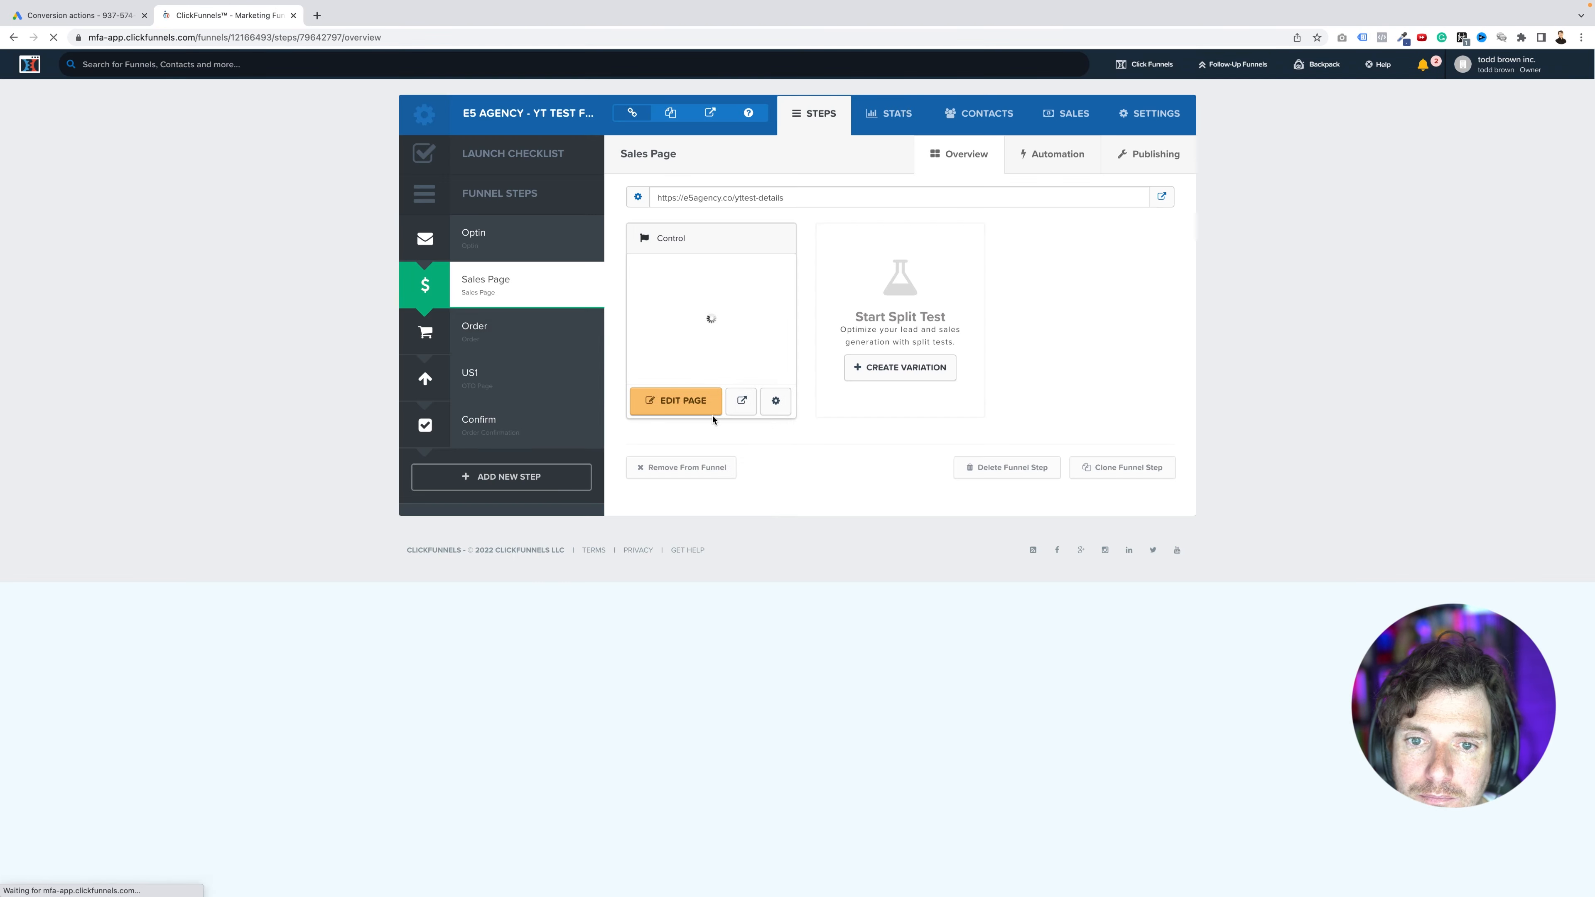
{"action": "left_click", "coordinate": [708, 401]}
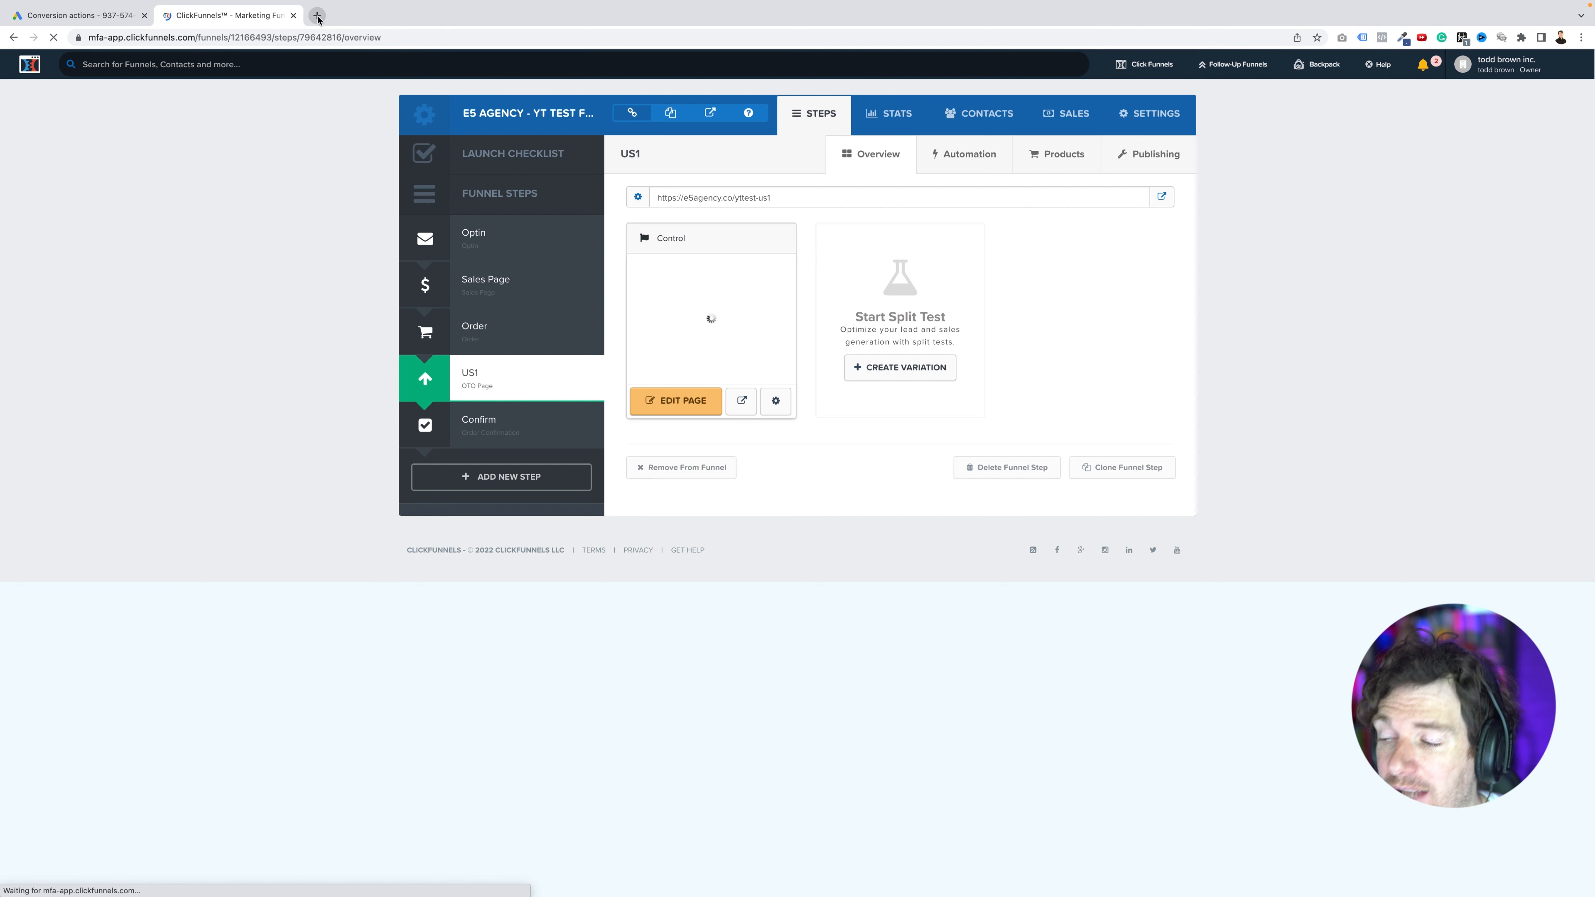
Step: Open Google Tag Manager at tagmanager.google.com in a new browser tab
{"action": "key", "text": "ctrl+t"}
{"action": "left_click", "coordinate": [354, 36]}
{"action": "type", "text": "tag"}
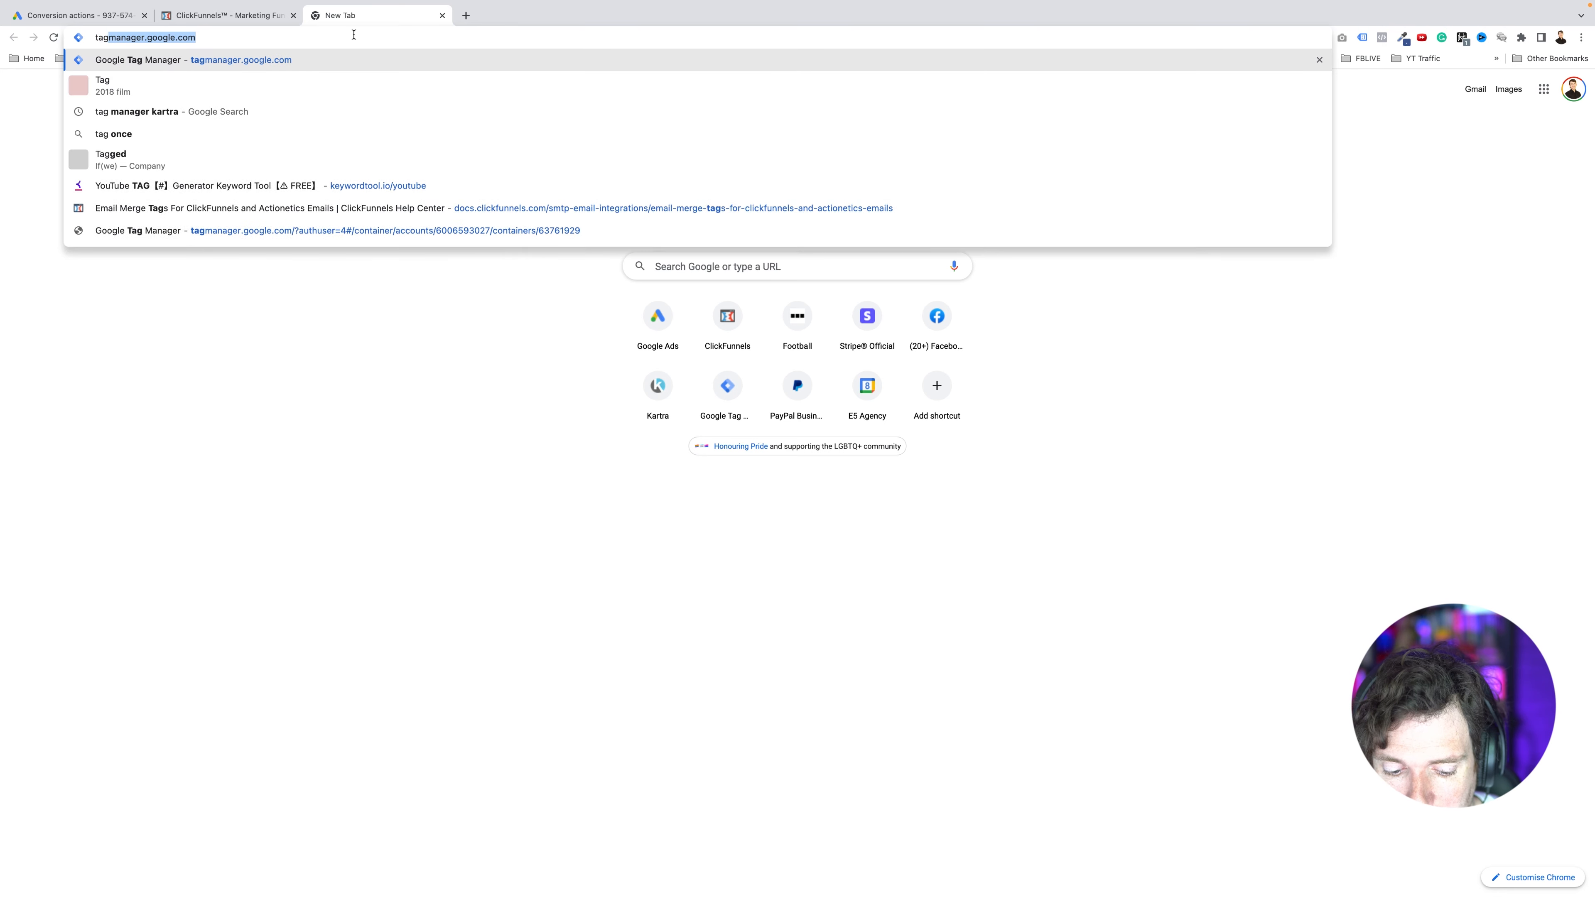
{"action": "type", "text": "manager.google.com"}
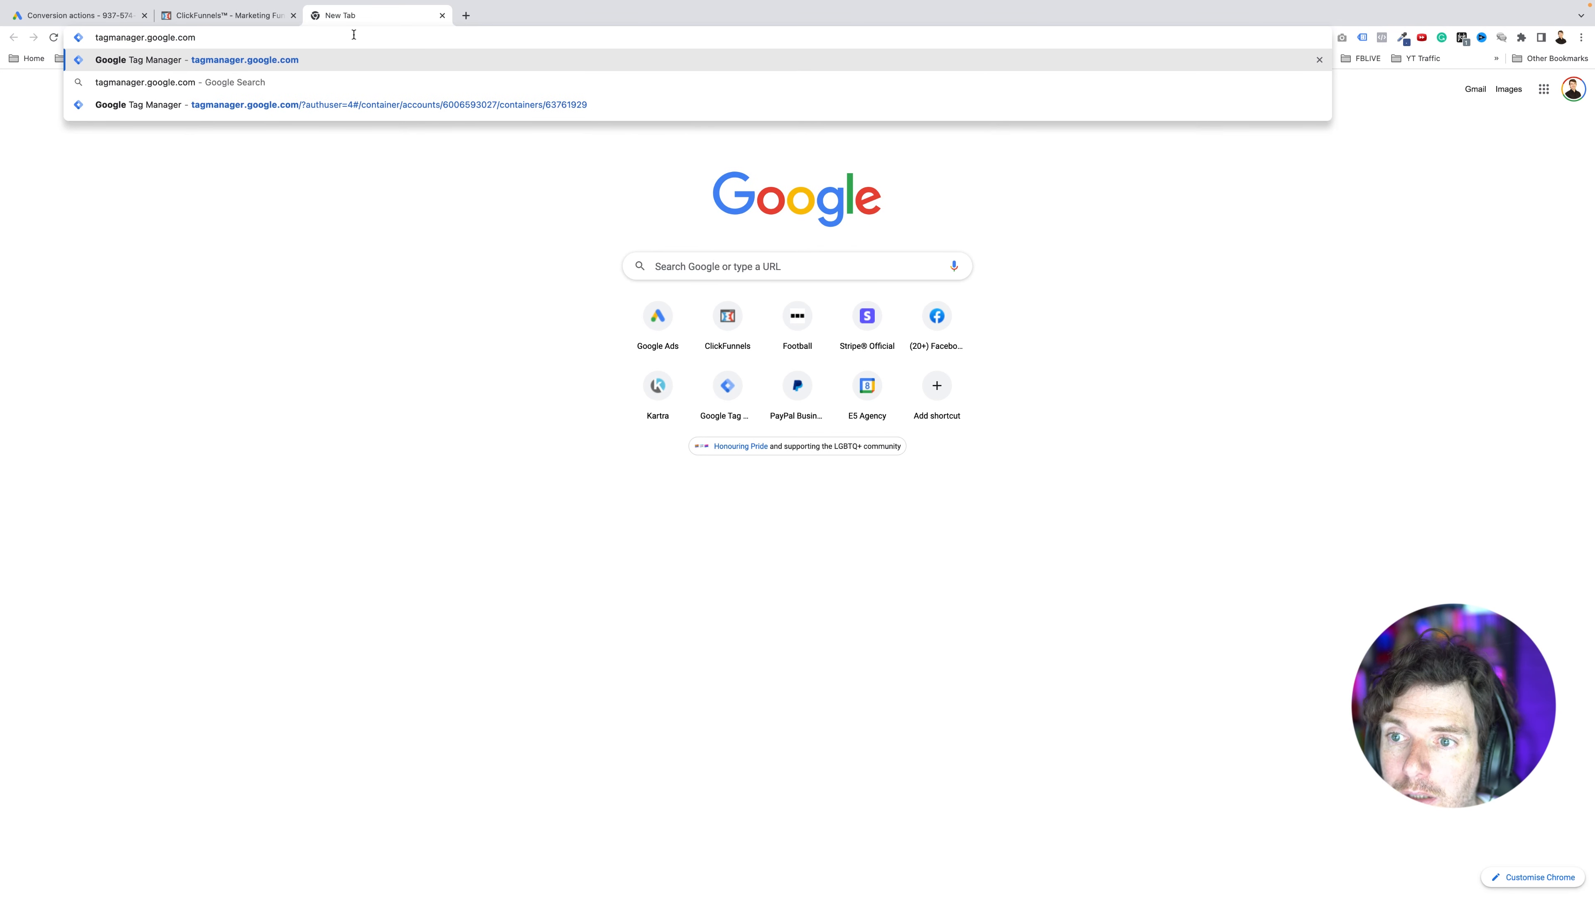
{"action": "key", "text": "Return"}
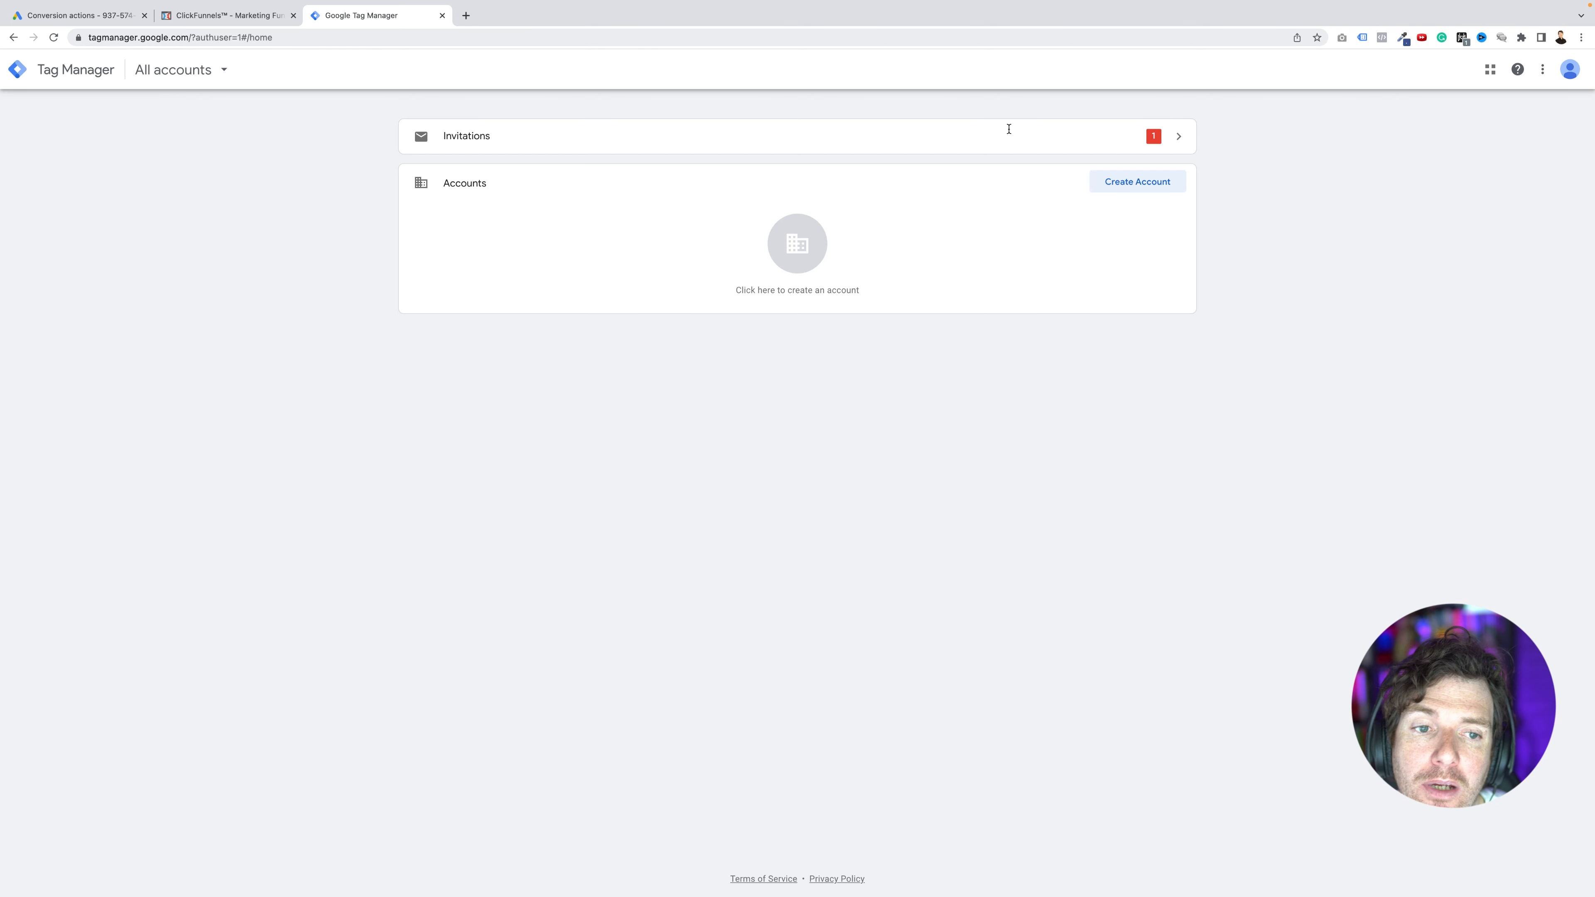
Step: Set up a new Tag Manager account named "E5Agency Test" with a container named "E5Agency Test" targeting the Web platform
{"action": "left_click", "coordinate": [1131, 186]}
{"action": "left_click", "coordinate": [512, 251]}
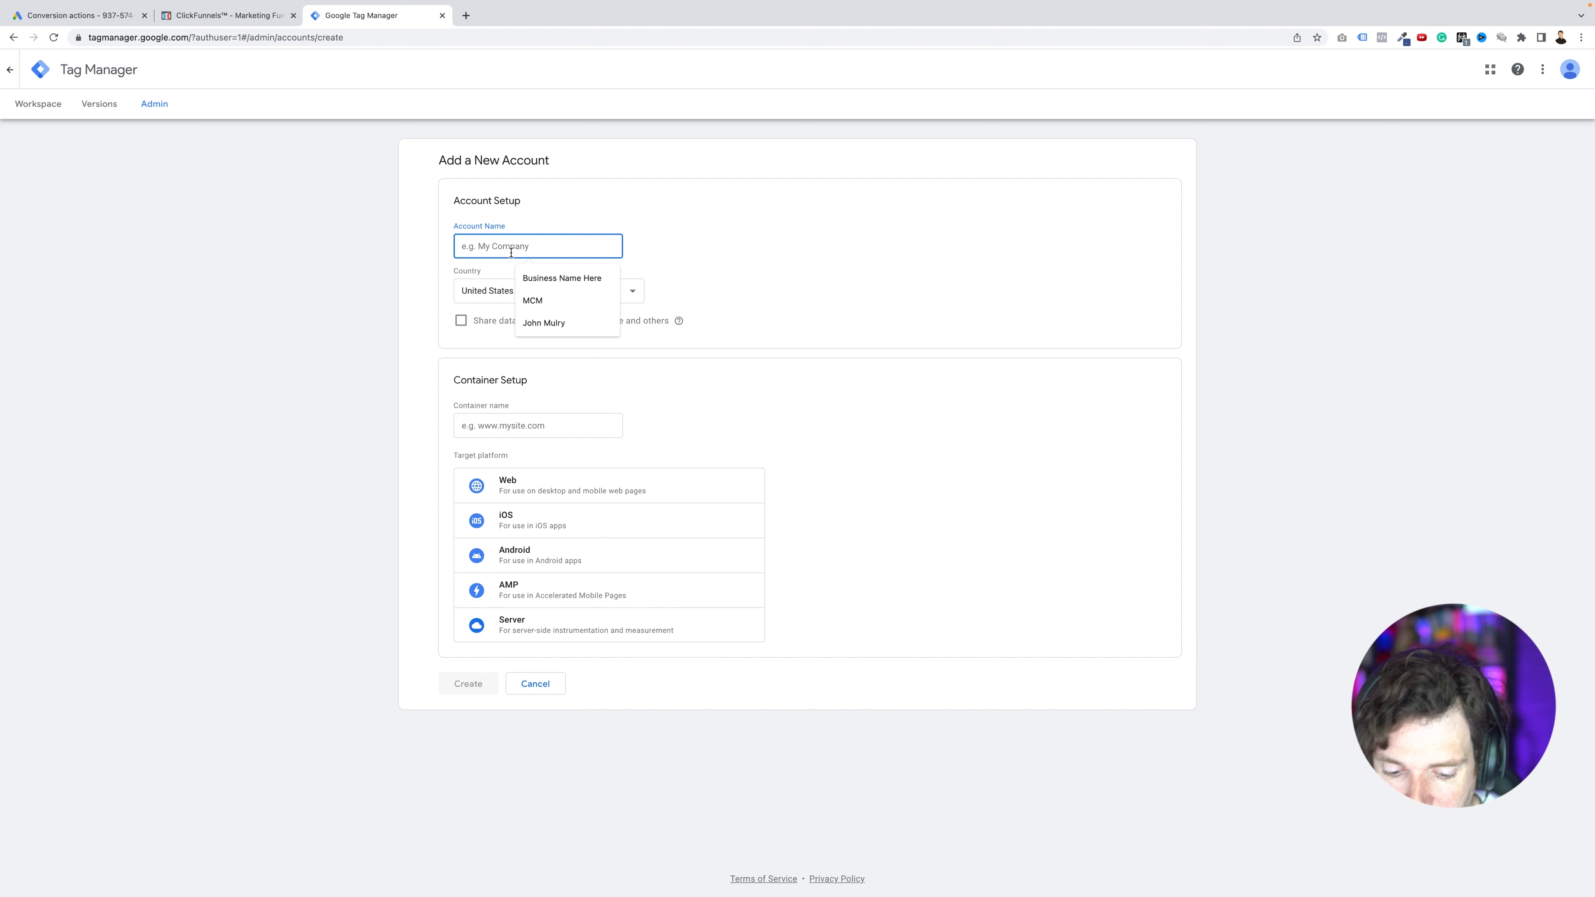
{"action": "type", "text": "E5Agency"}
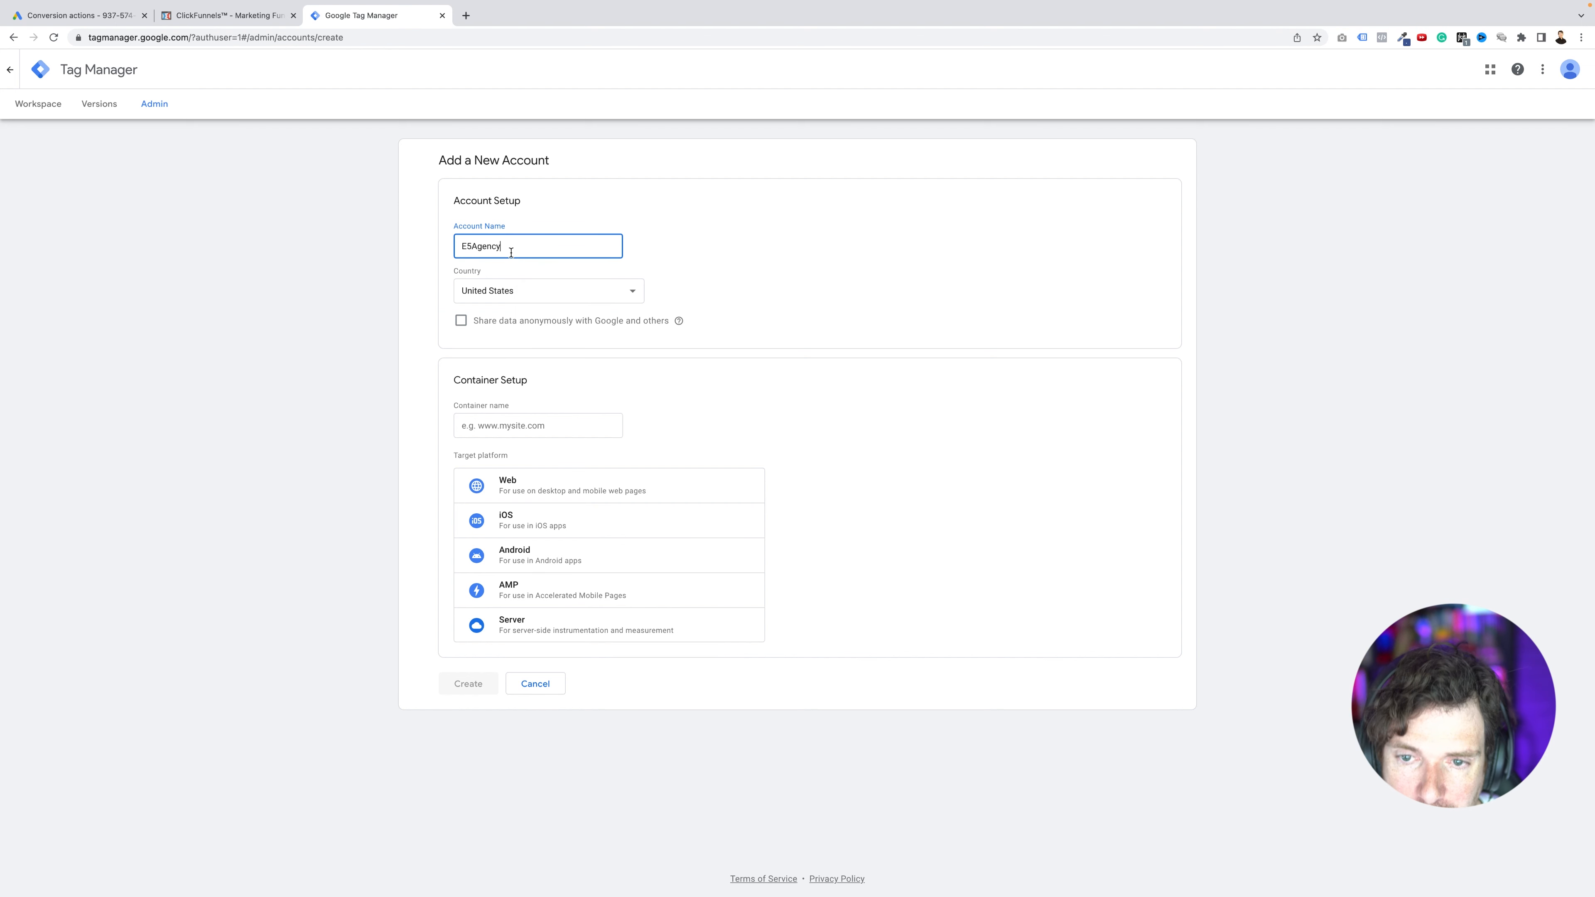
{"action": "type", "text": " Test"}
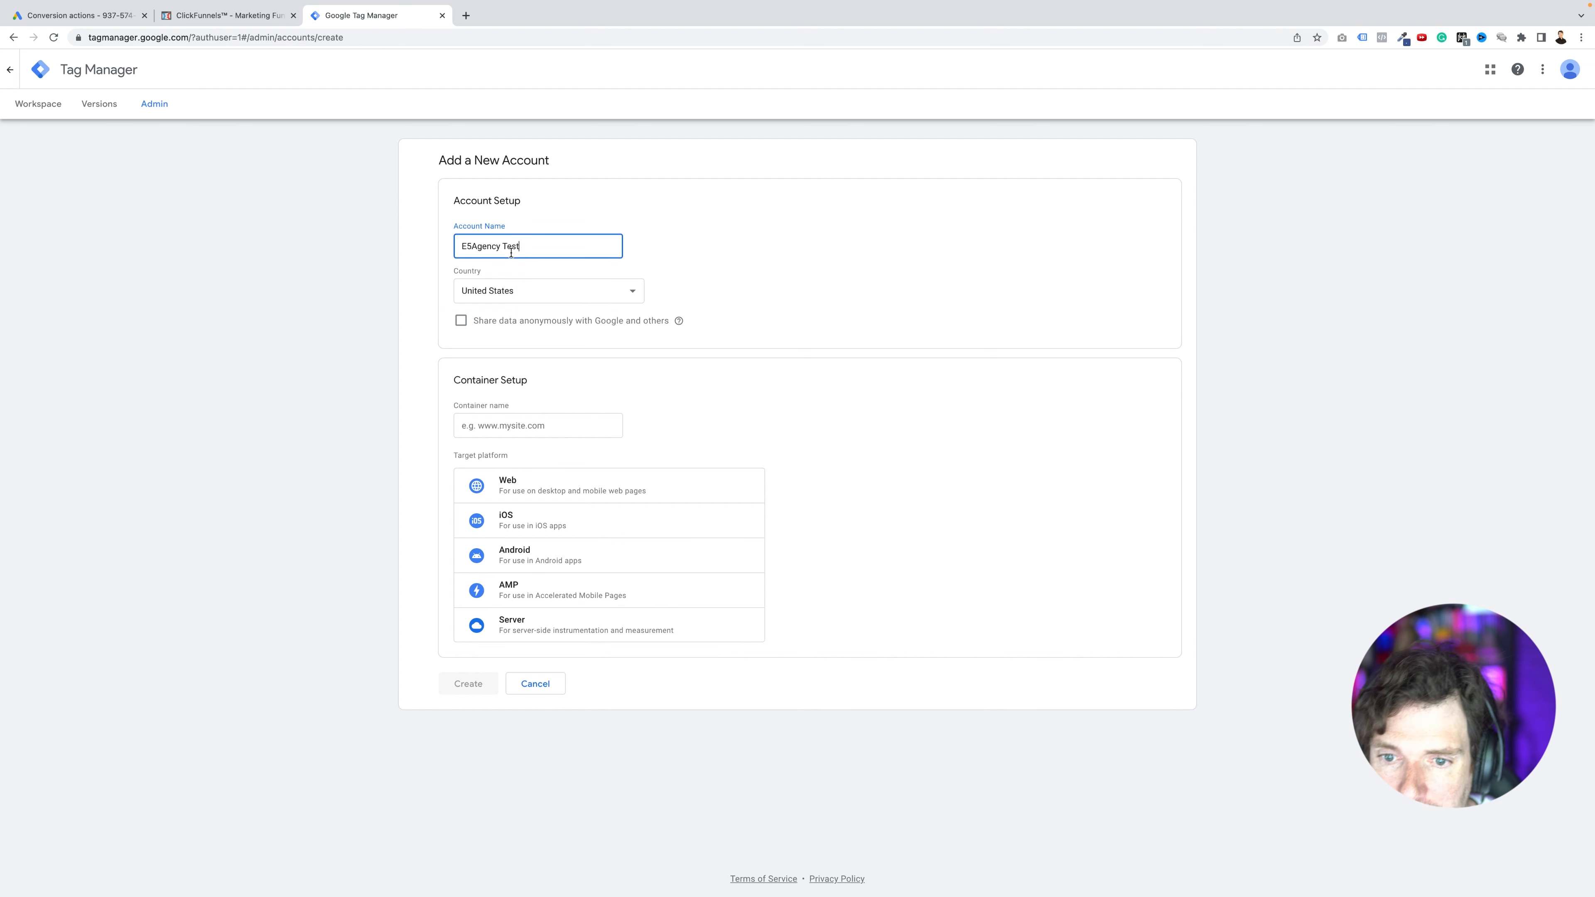
{"action": "left_click", "coordinate": [493, 429]}
{"action": "type", "text": "E5Agency Test"}
{"action": "left_click", "coordinate": [750, 422]}
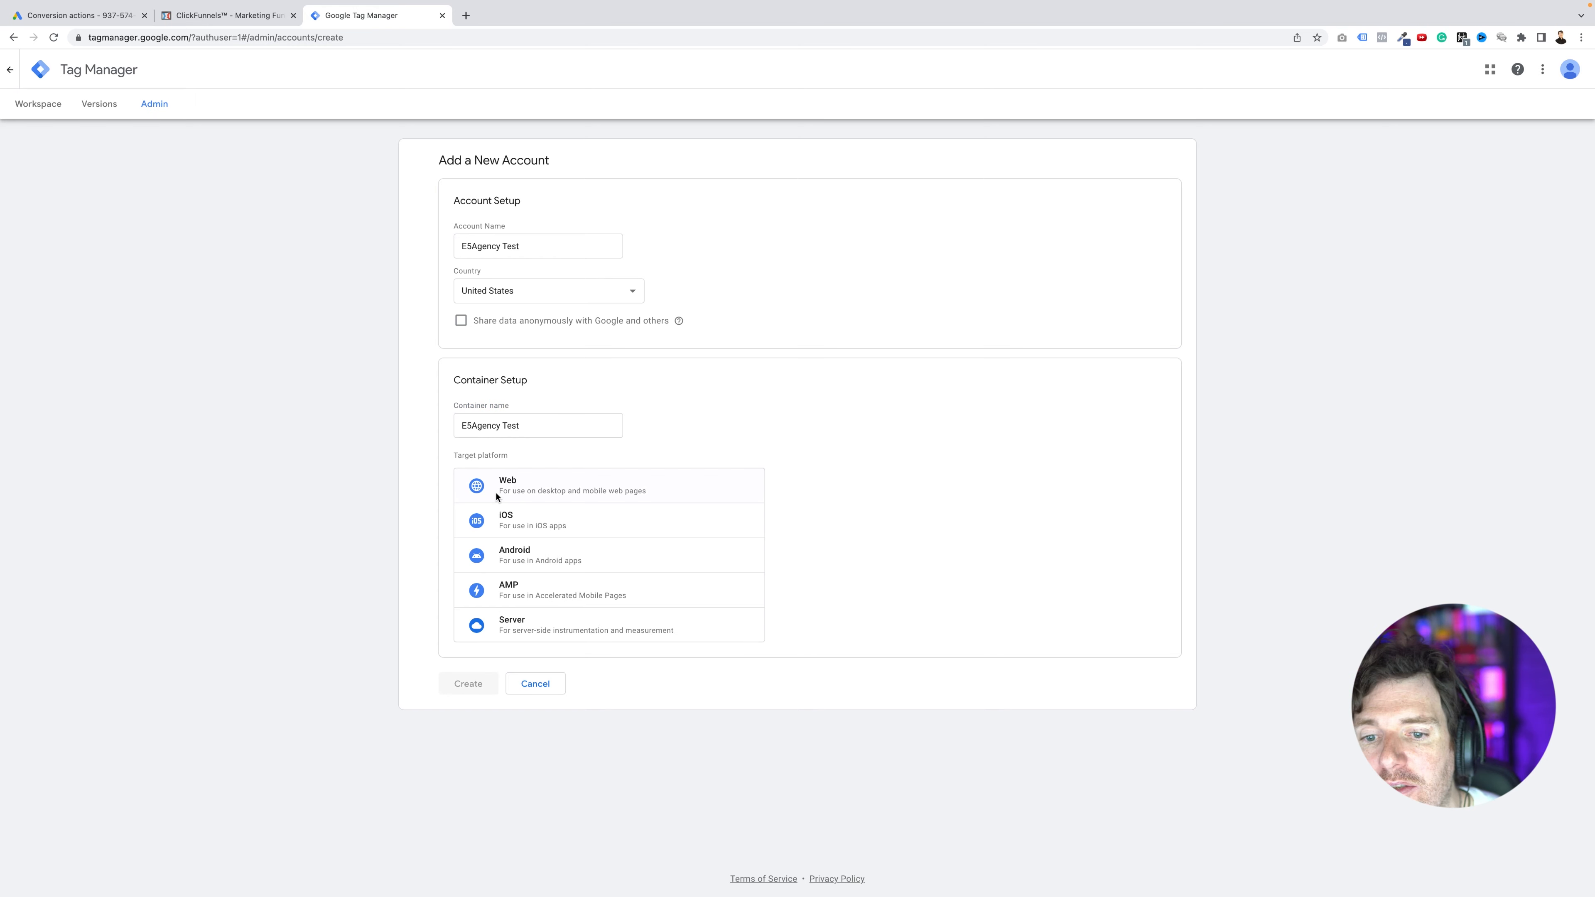
{"action": "left_click", "coordinate": [598, 496]}
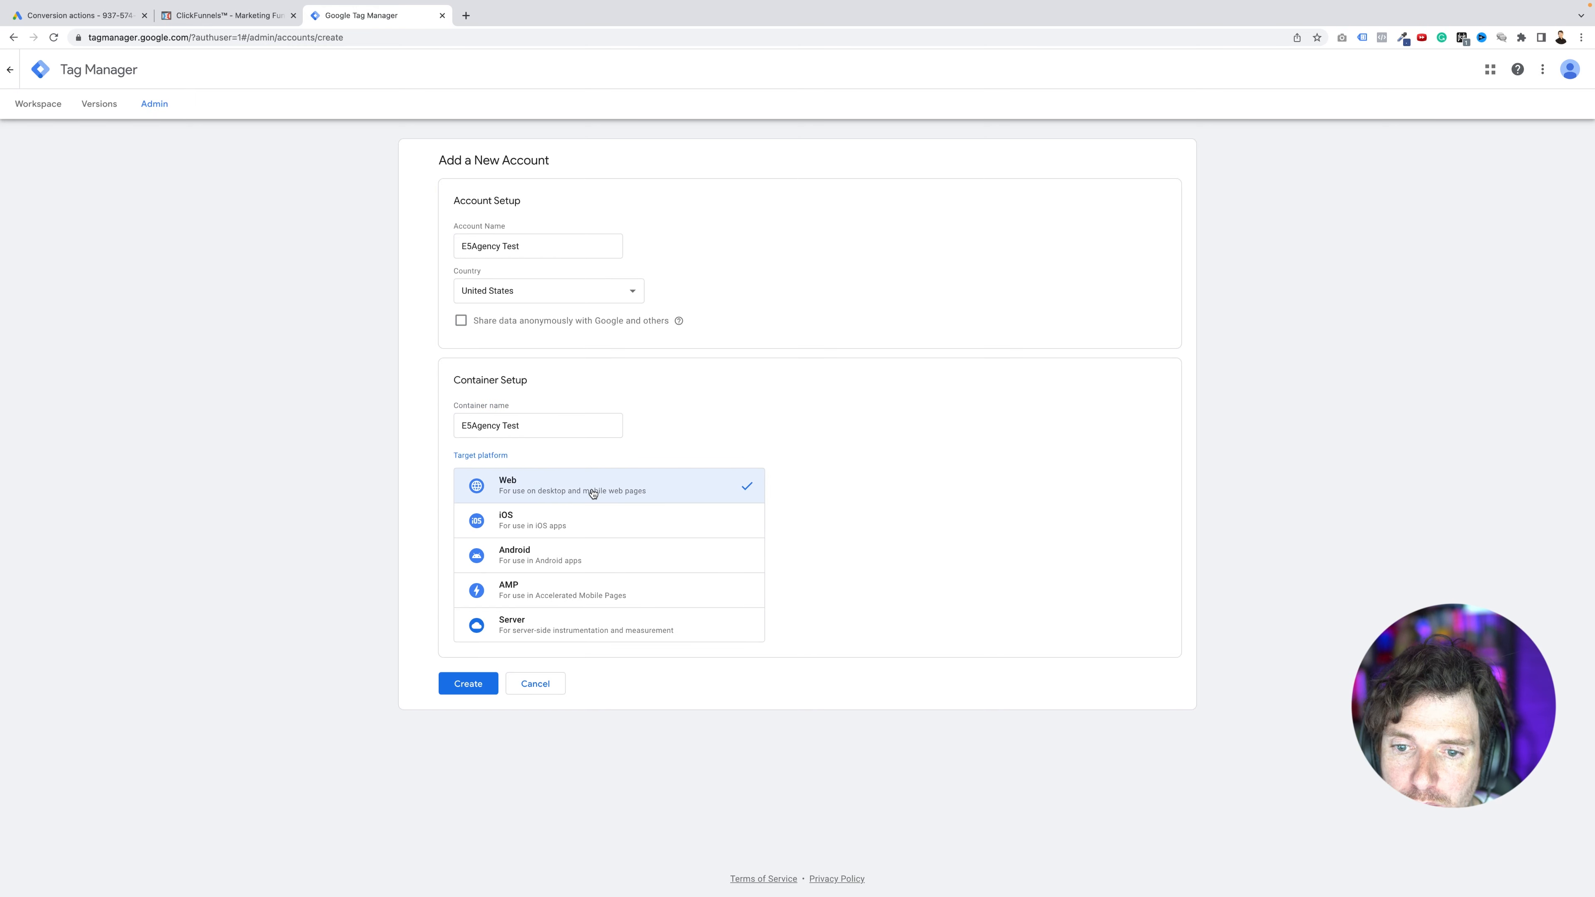
Step: Create the Tag Manager account, accepting the Data Processing Terms and the Terms of Service Agreement
{"action": "left_click", "coordinate": [470, 685]}
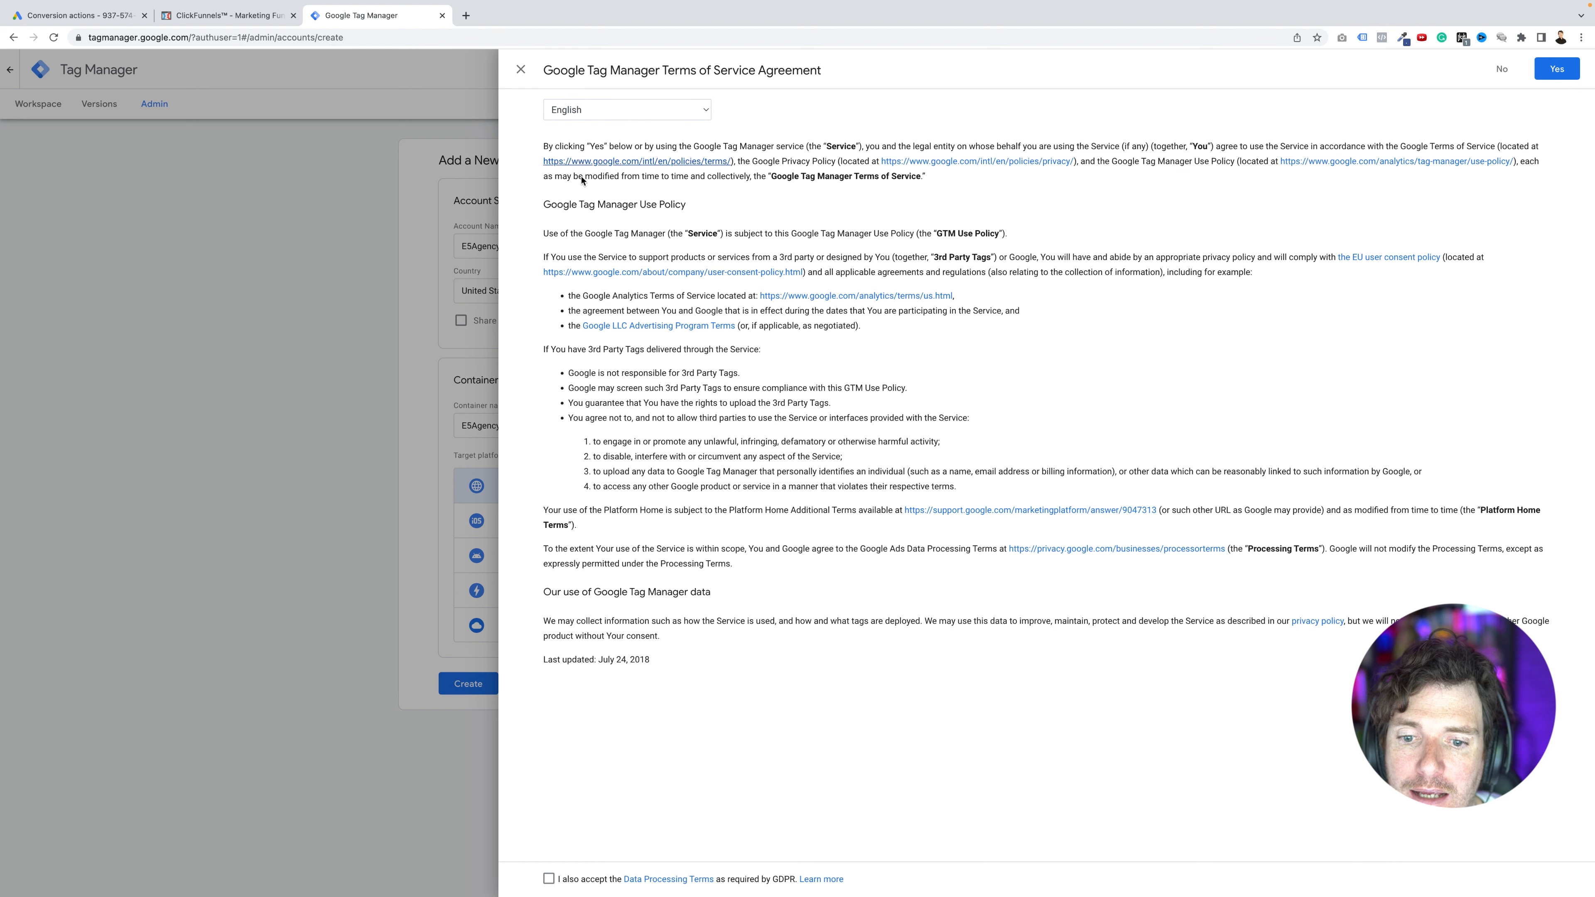
{"action": "left_click", "coordinate": [550, 880]}
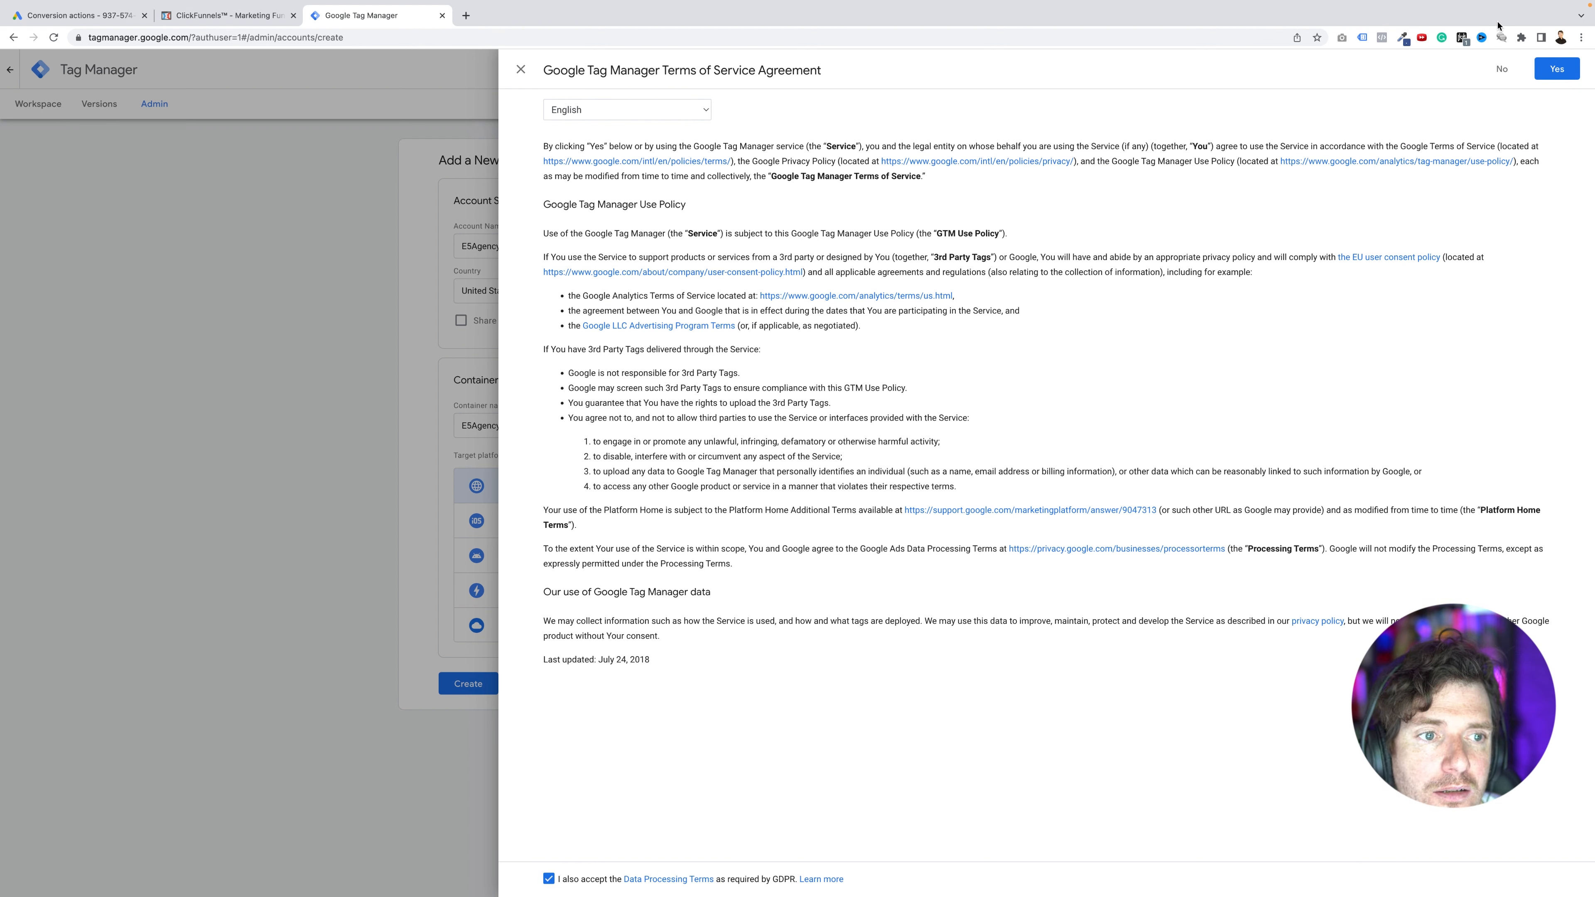
{"action": "left_click", "coordinate": [1557, 68]}
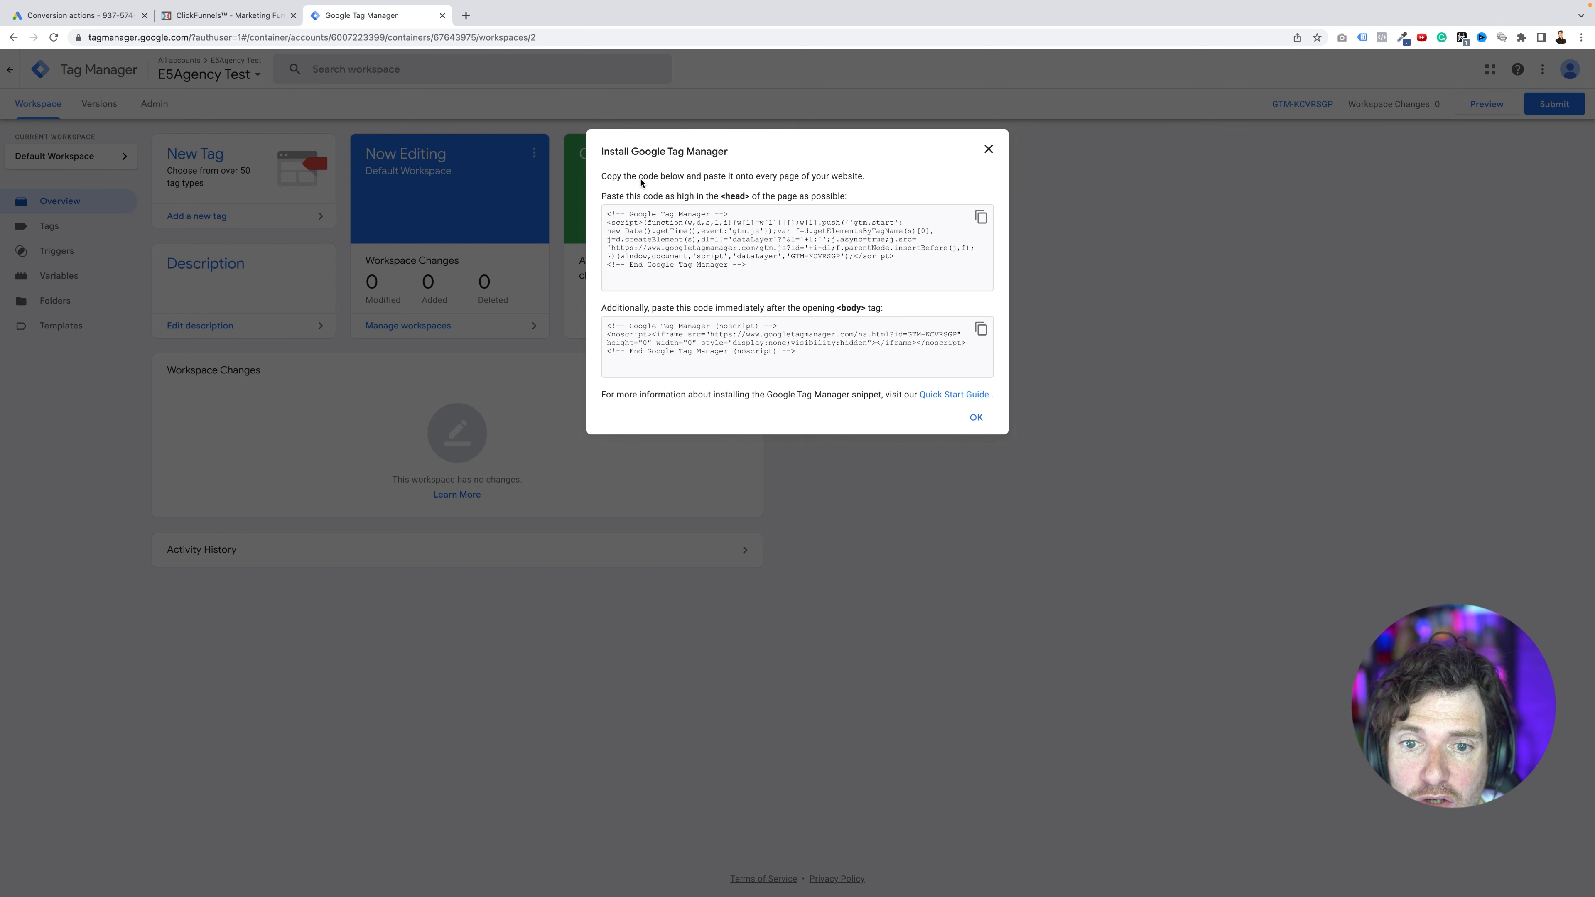
Step: Copy the Tag Manager head snippet, switch to ClickFunnels, and paste it into the funnel's head tracking code
{"action": "left_click", "coordinate": [980, 217]}
{"action": "left_click", "coordinate": [220, 25]}
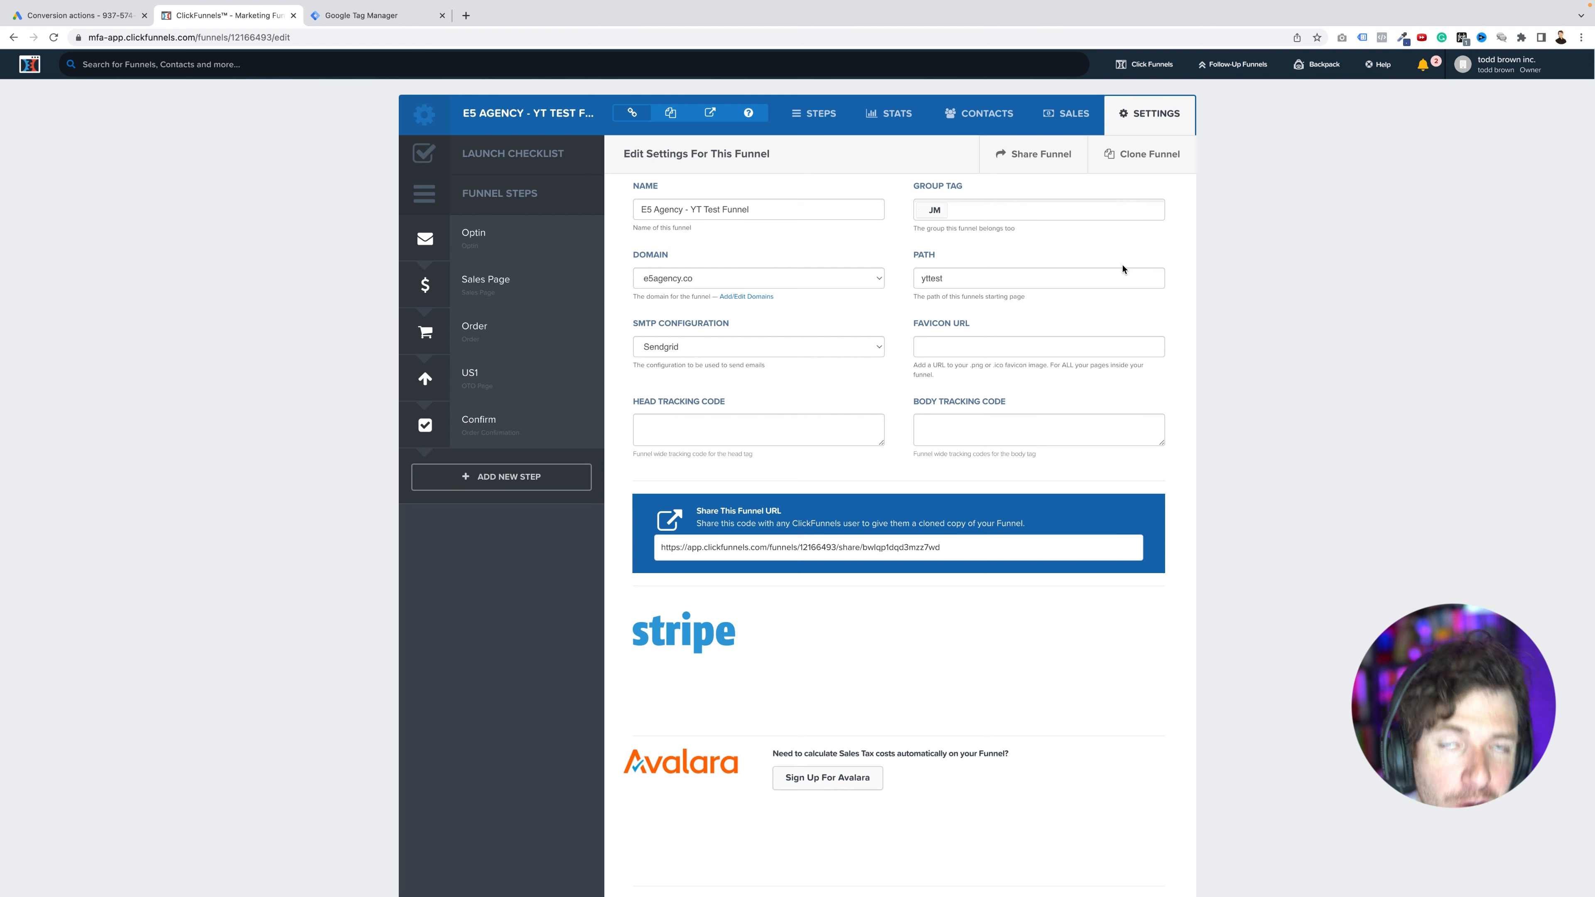
{"action": "left_click", "coordinate": [782, 428]}
{"action": "key", "text": "ctrl+v"}
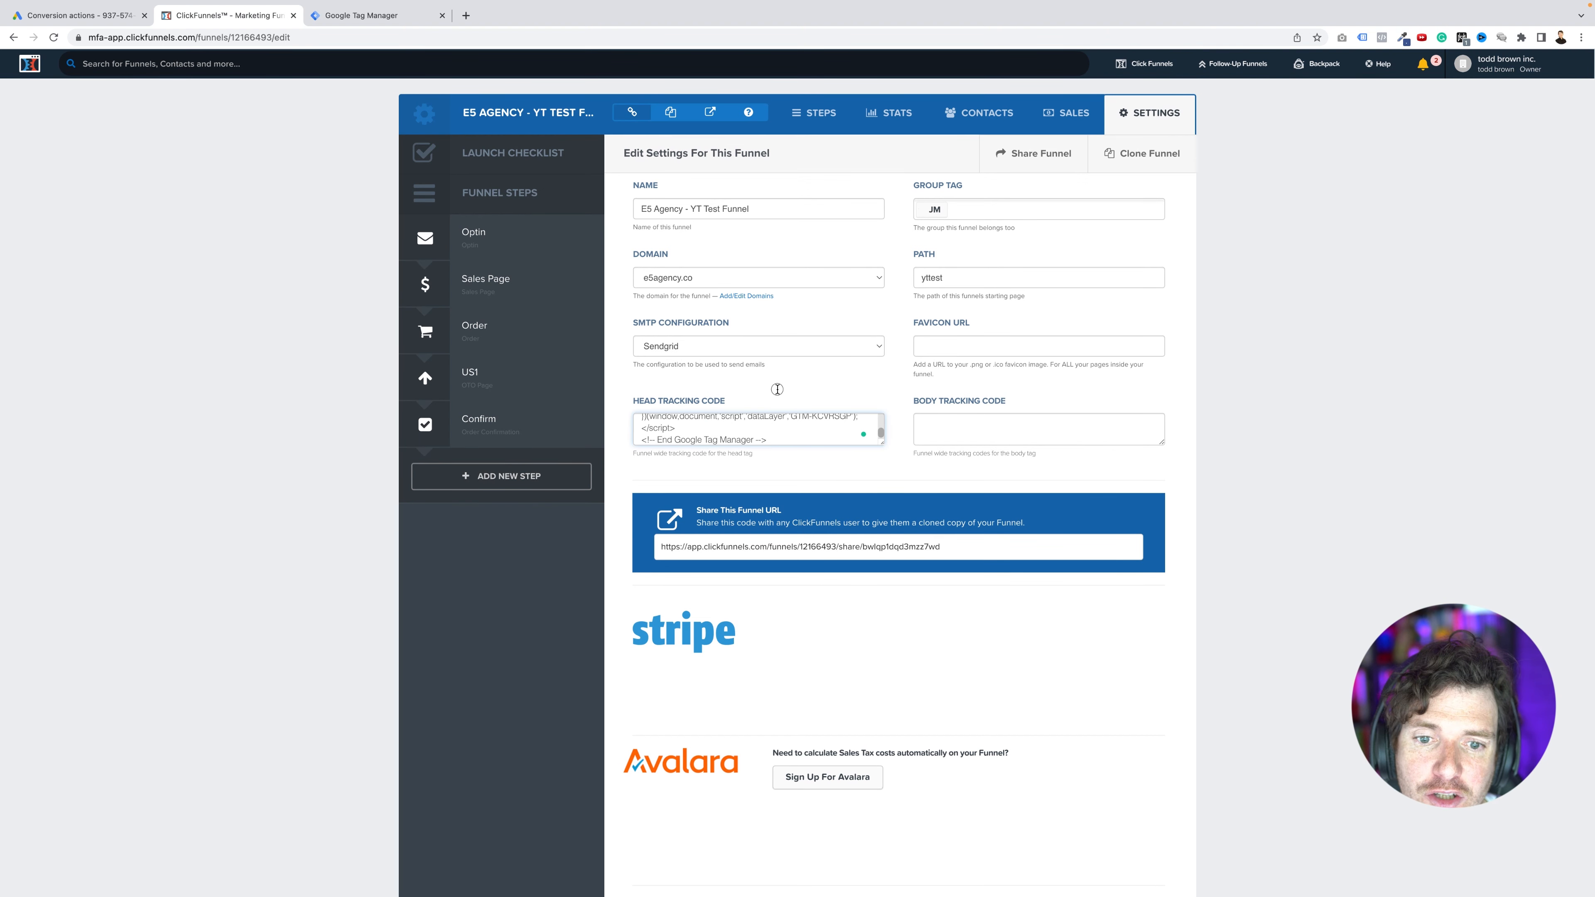
Step: Copy the Tag Manager noscript body snippet and paste it into the ClickFunnels funnel's body tracking code
{"action": "left_click", "coordinate": [381, 18]}
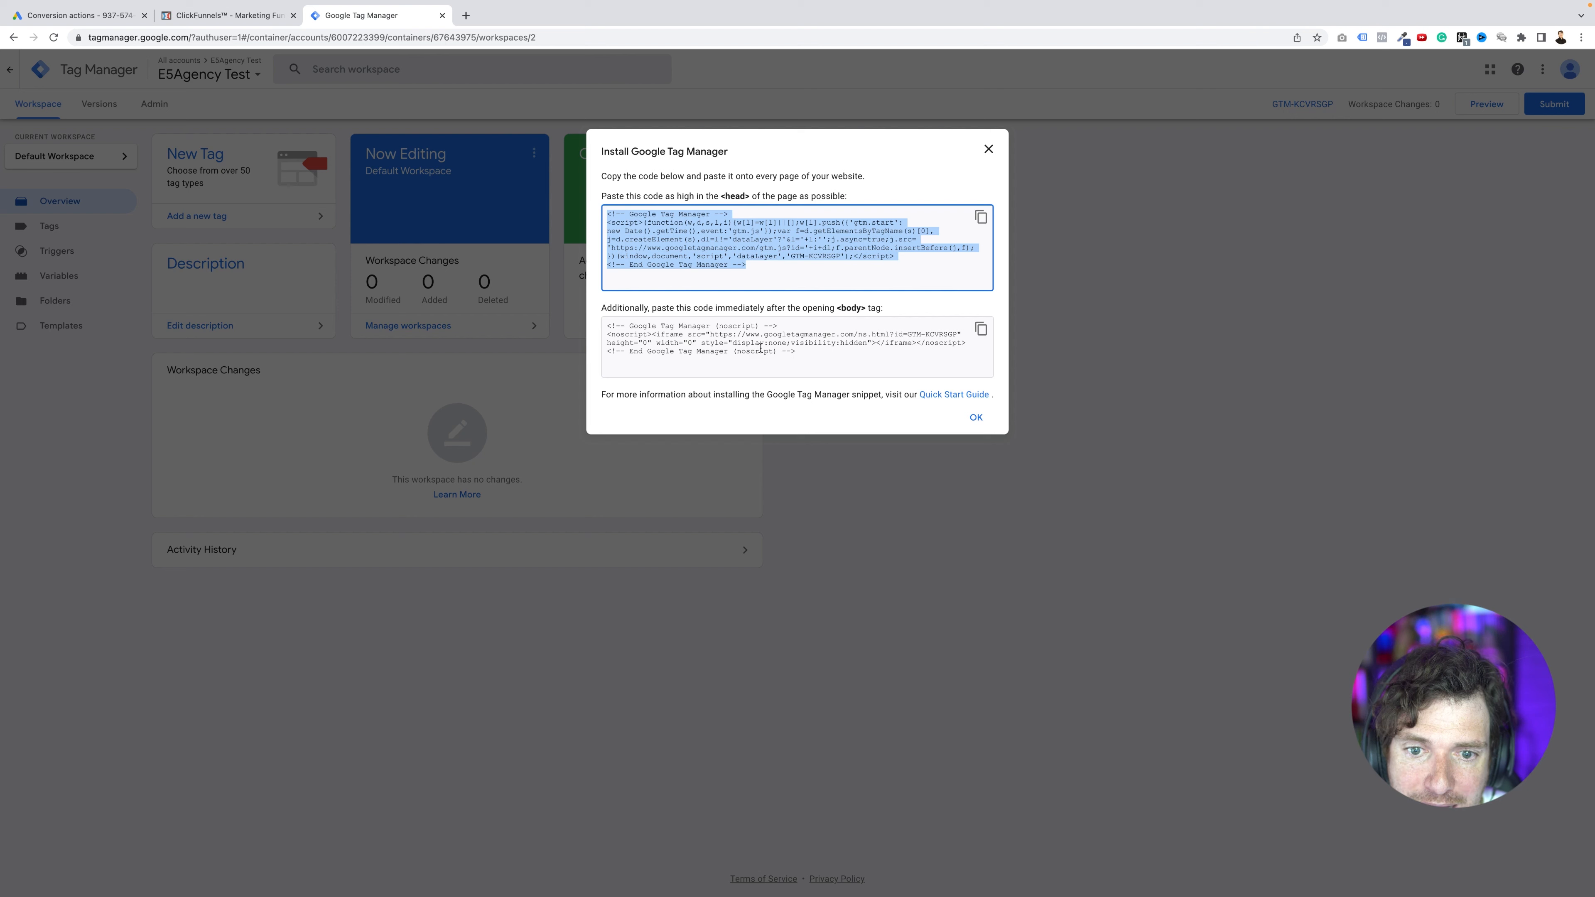
{"action": "left_click", "coordinate": [981, 331]}
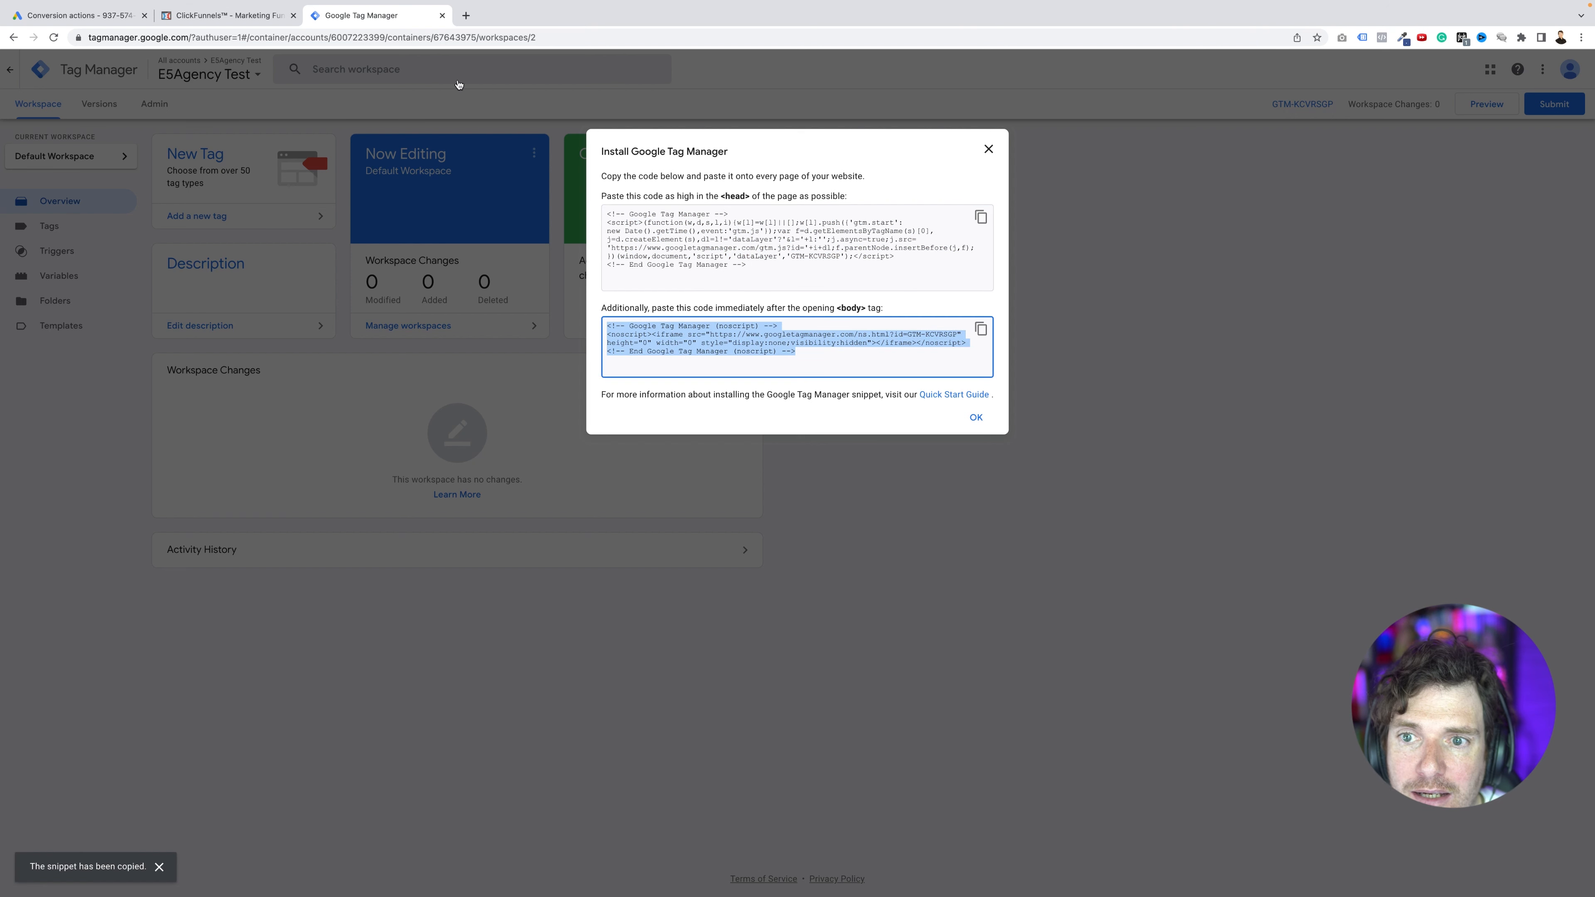
{"action": "left_click", "coordinate": [272, 24]}
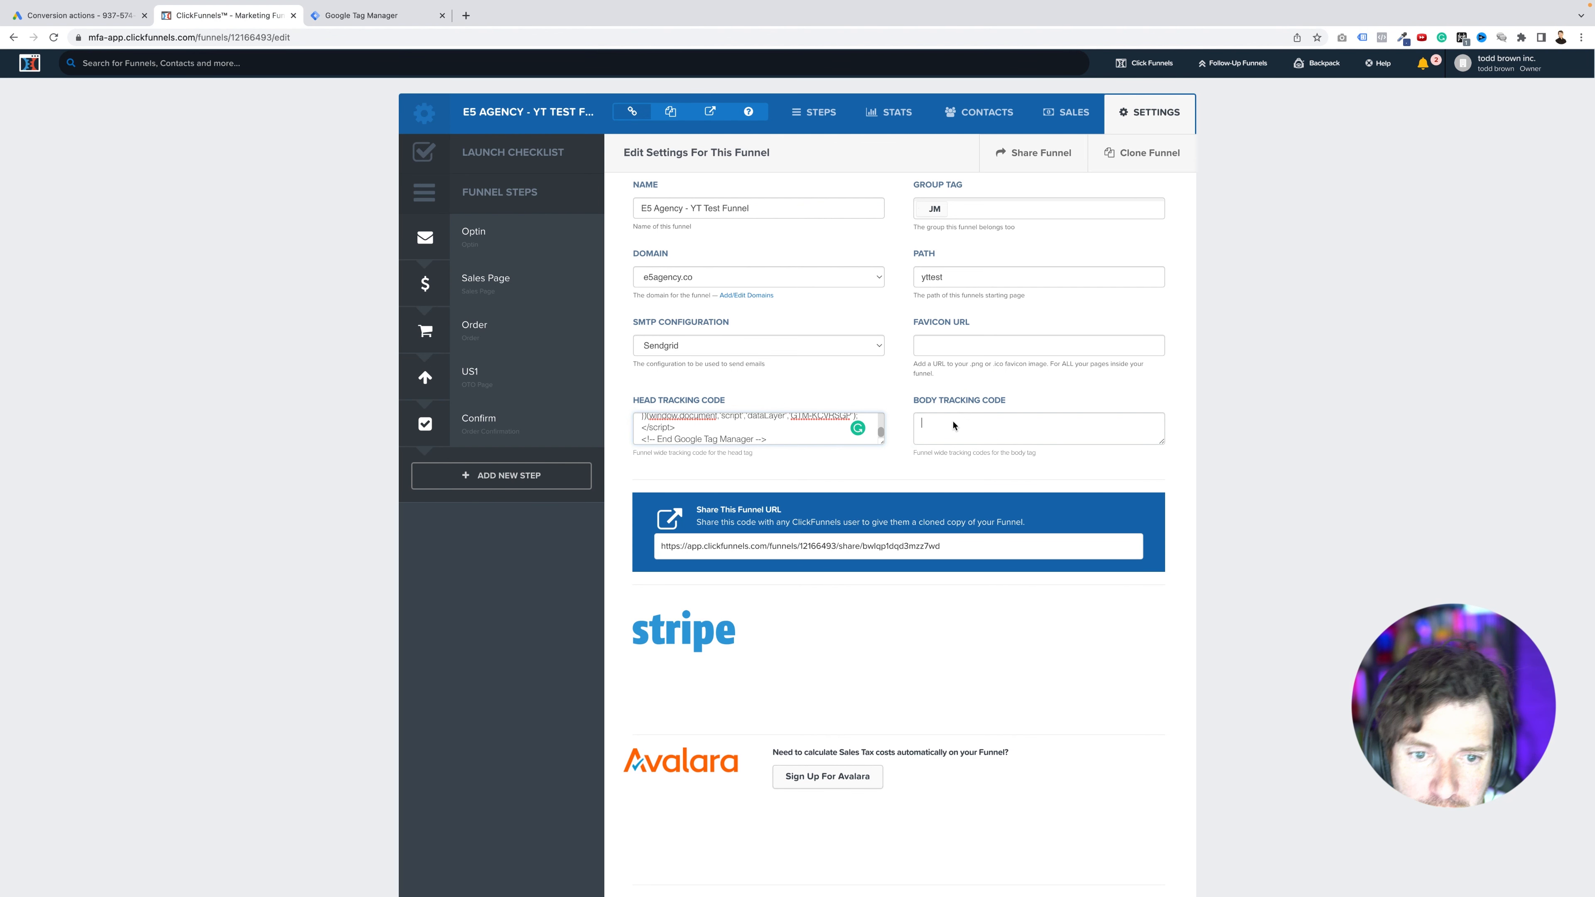
{"action": "left_click", "coordinate": [954, 422]}
{"action": "key", "text": "ctrl+v"}
{"action": "scroll", "coordinate": [1261, 552], "scroll_direction": "down", "scroll_amount": 20}
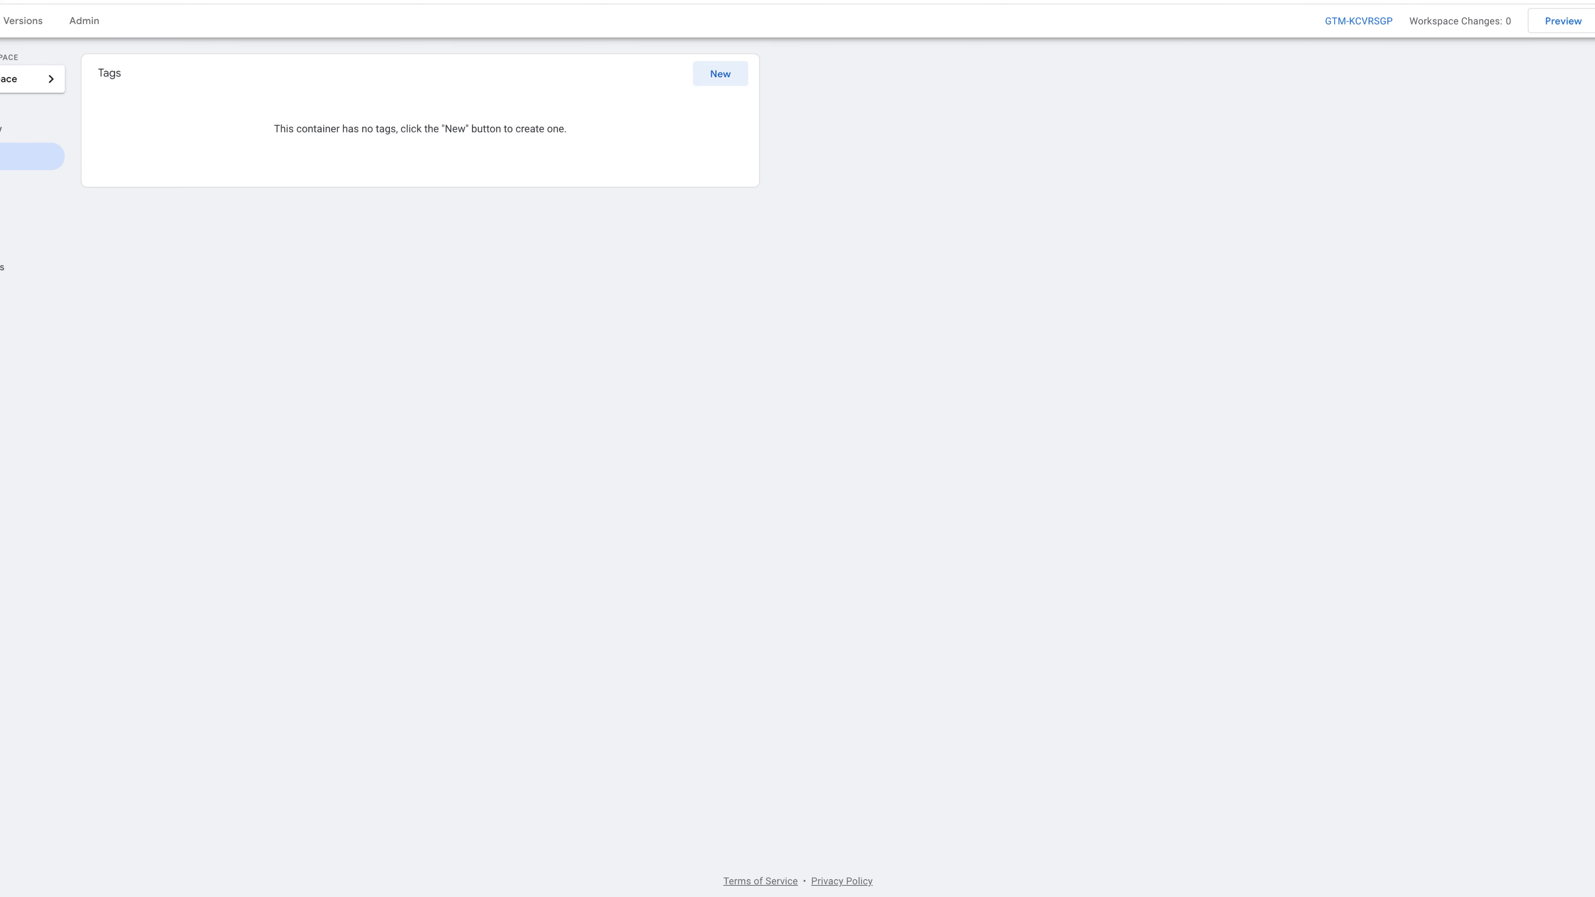
Step: Start a new tag in Tag Manager, and expand the tag setup of the "YTTest - lead" conversion in Google Ads
{"action": "left_click", "coordinate": [722, 76]}
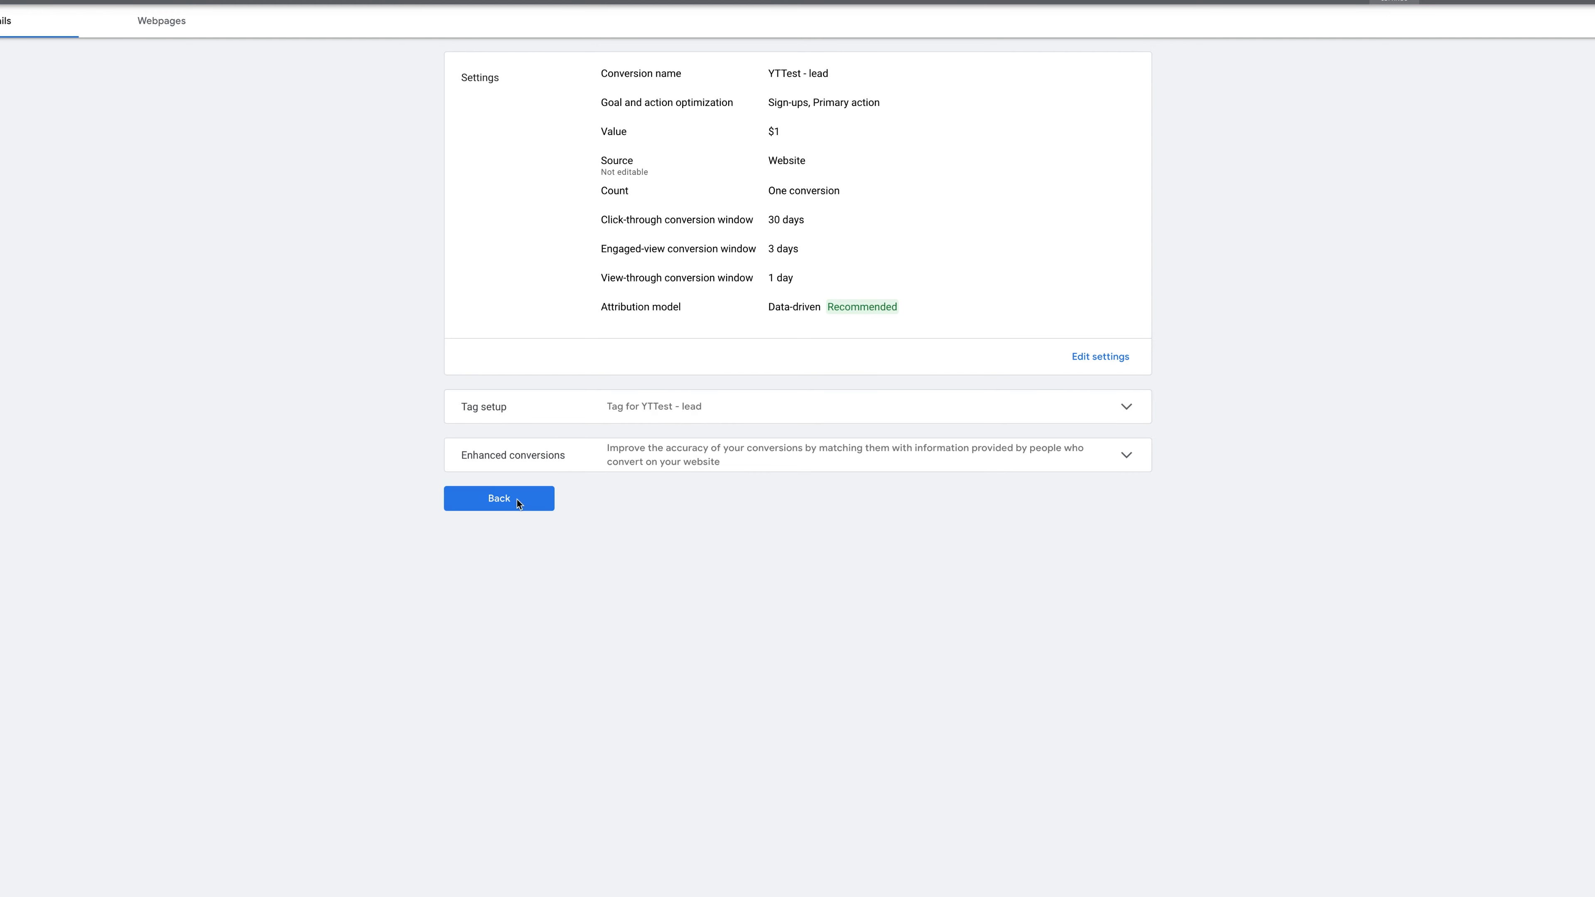
{"action": "left_click", "coordinate": [519, 503]}
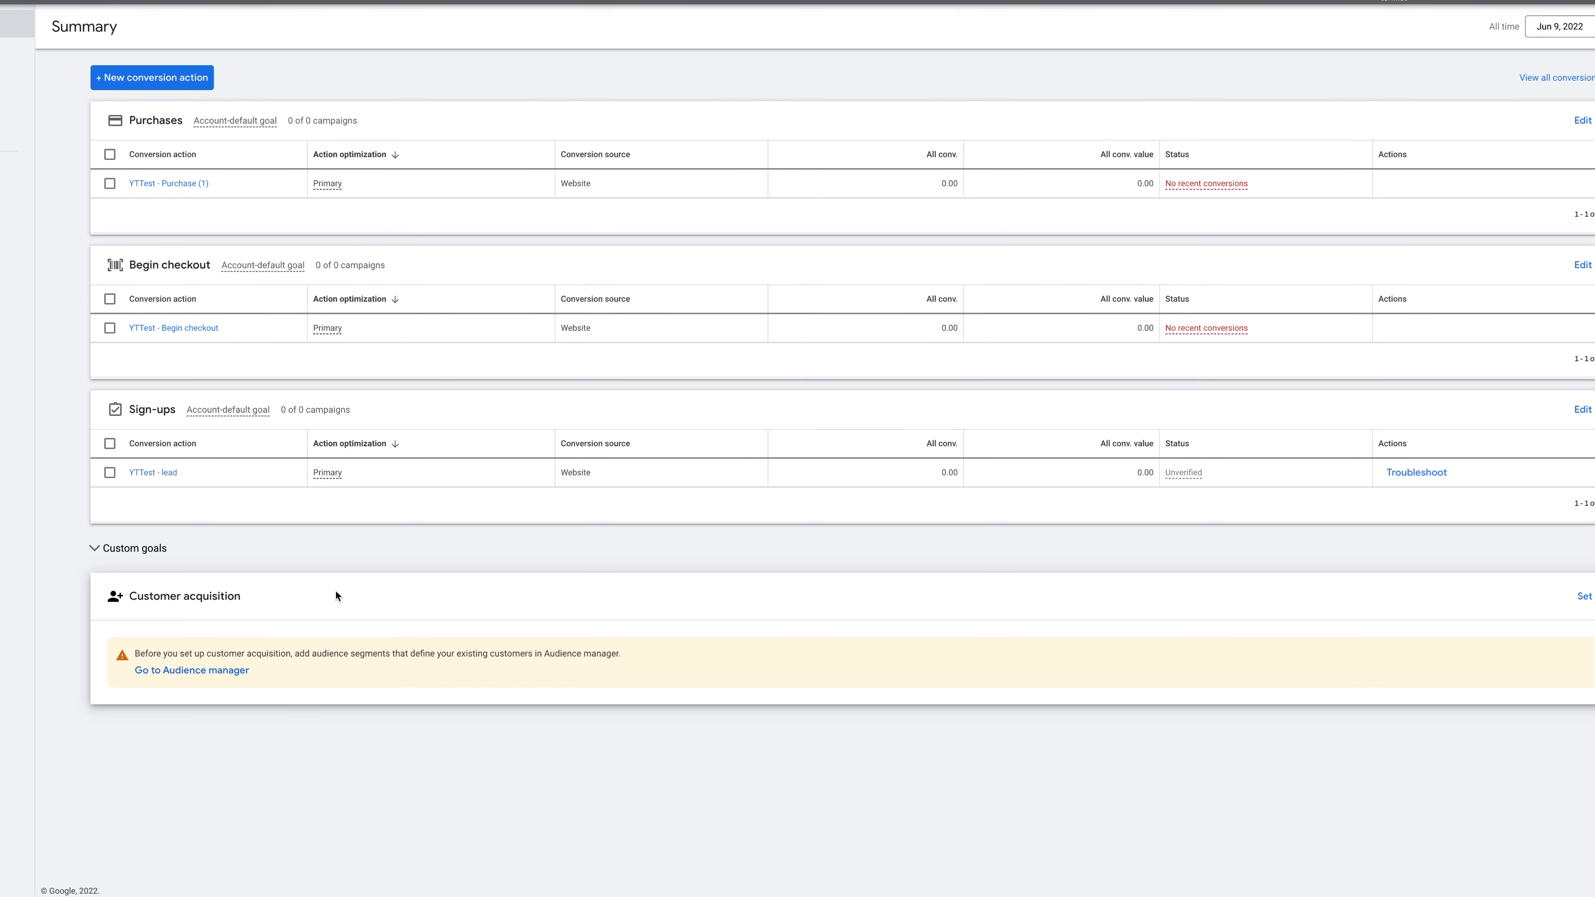
{"action": "left_click", "coordinate": [155, 472]}
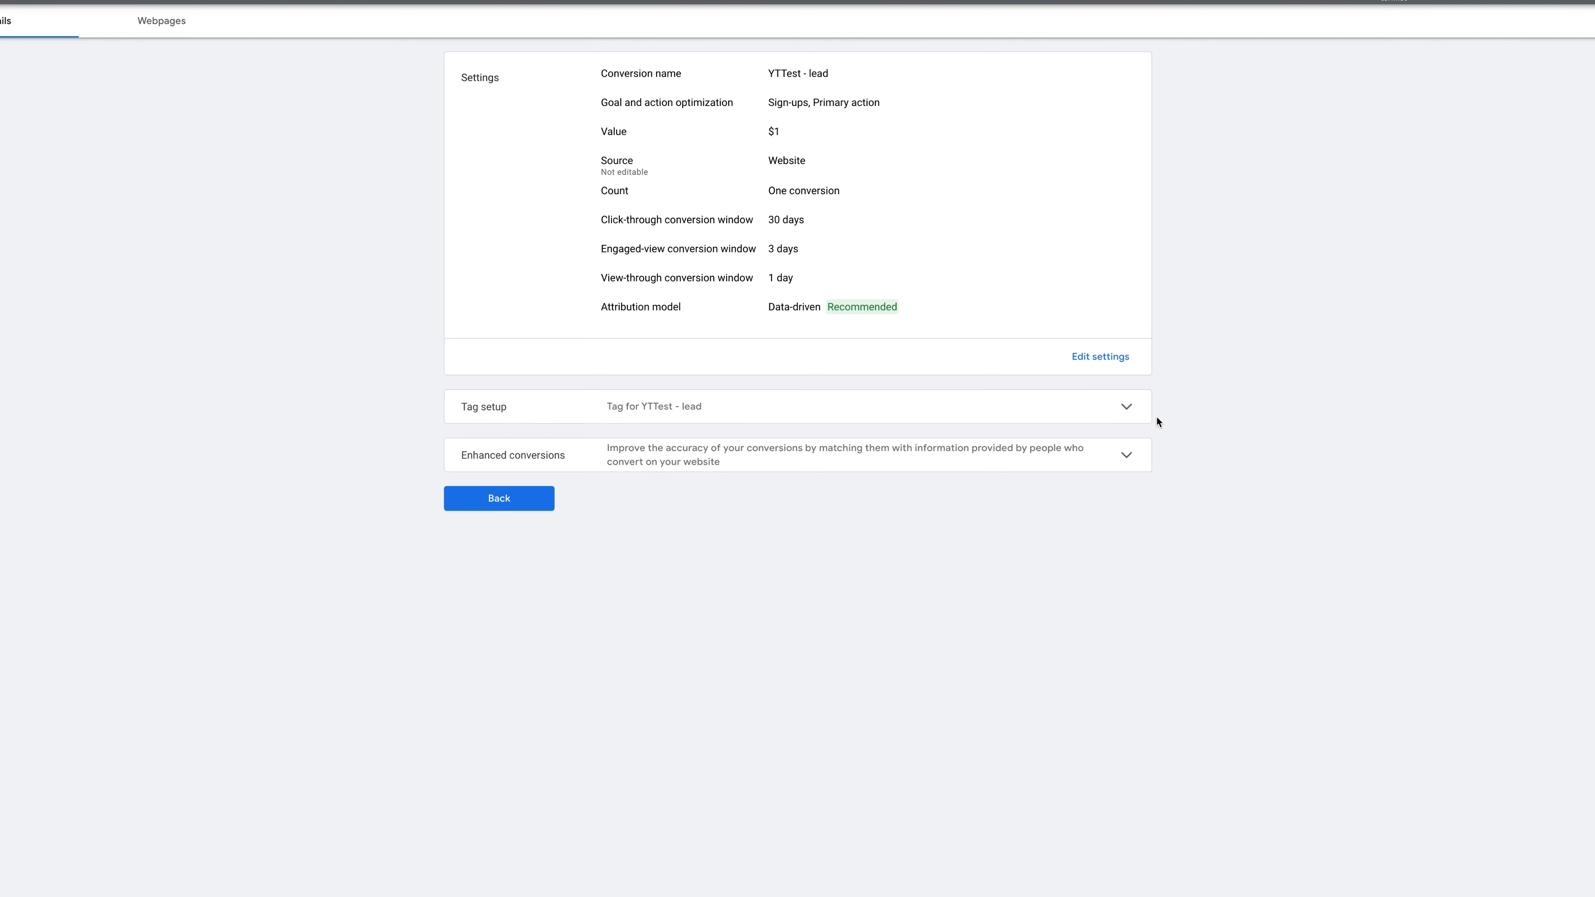
{"action": "left_click", "coordinate": [1133, 409]}
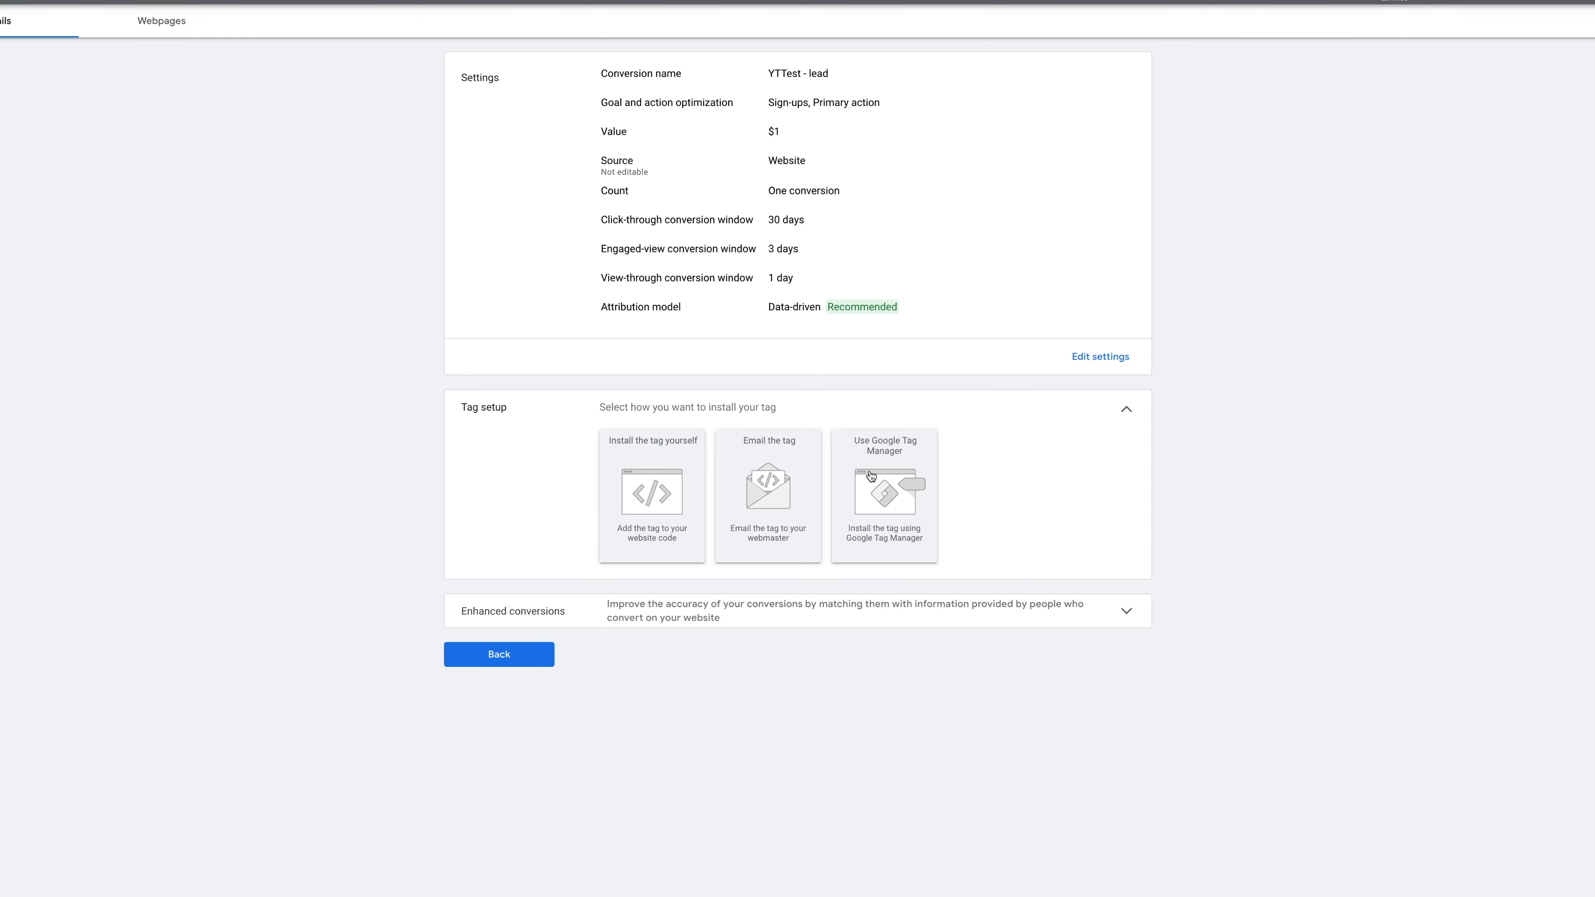